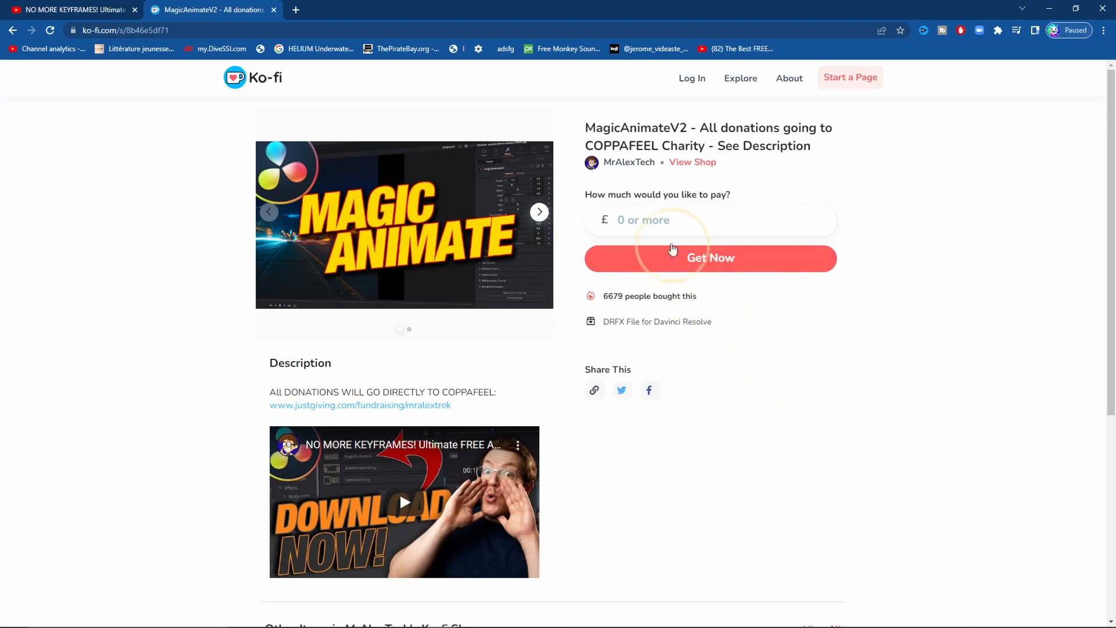
- Enter 0 as the price for MagicAnimateV2 on Ko-fi, and install the downloaded template bundle in DaVinci Resolve, overwriting the existing one
type("0")
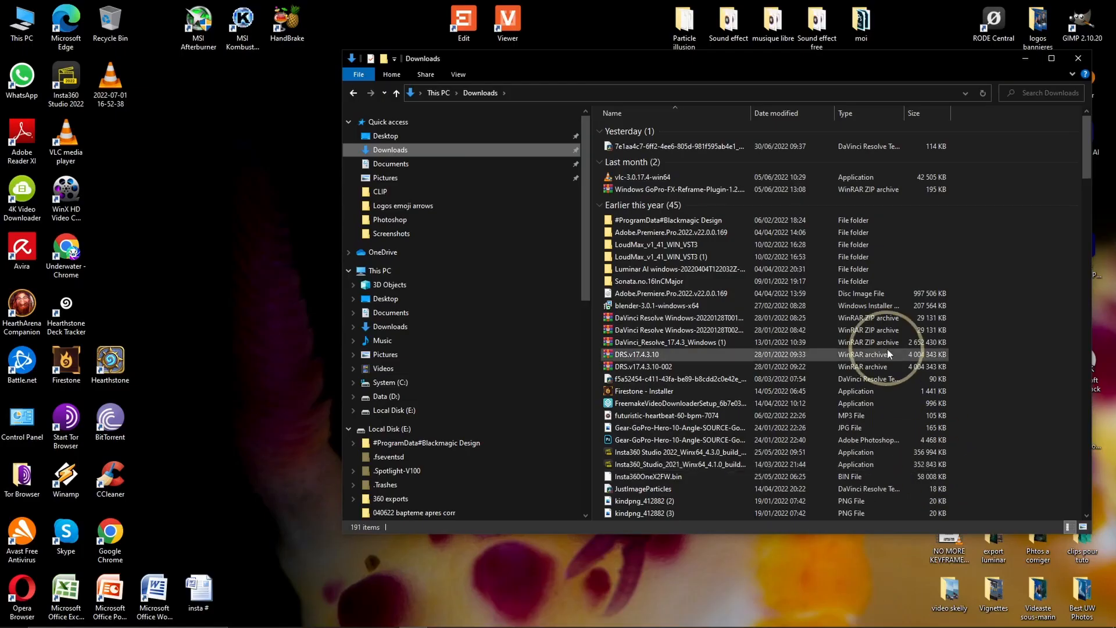
left_click(638, 149)
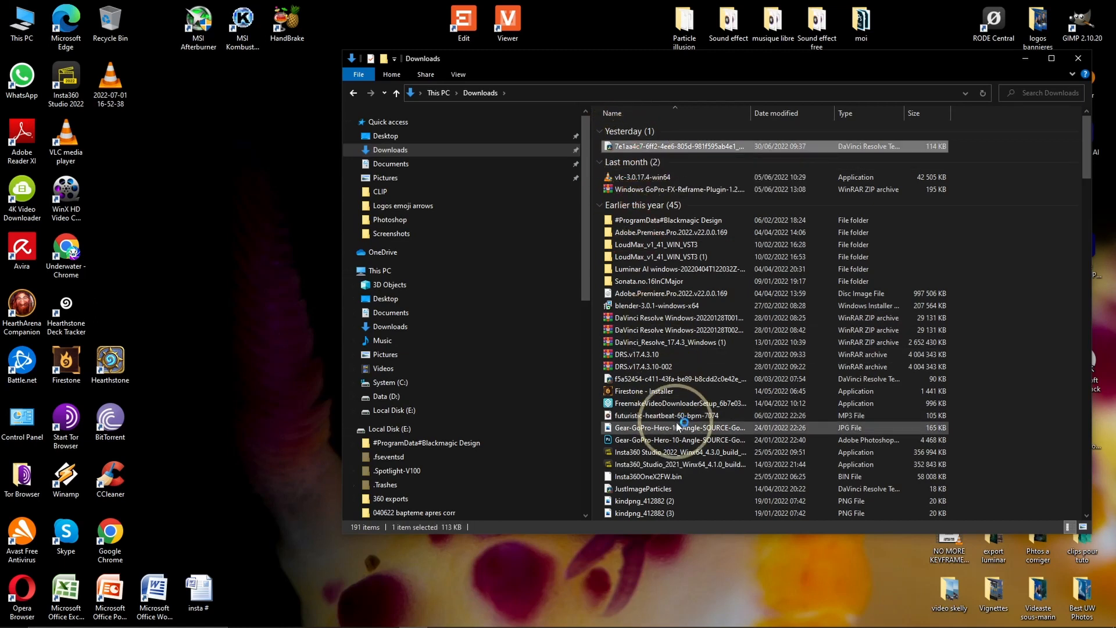
left_click(1024, 58)
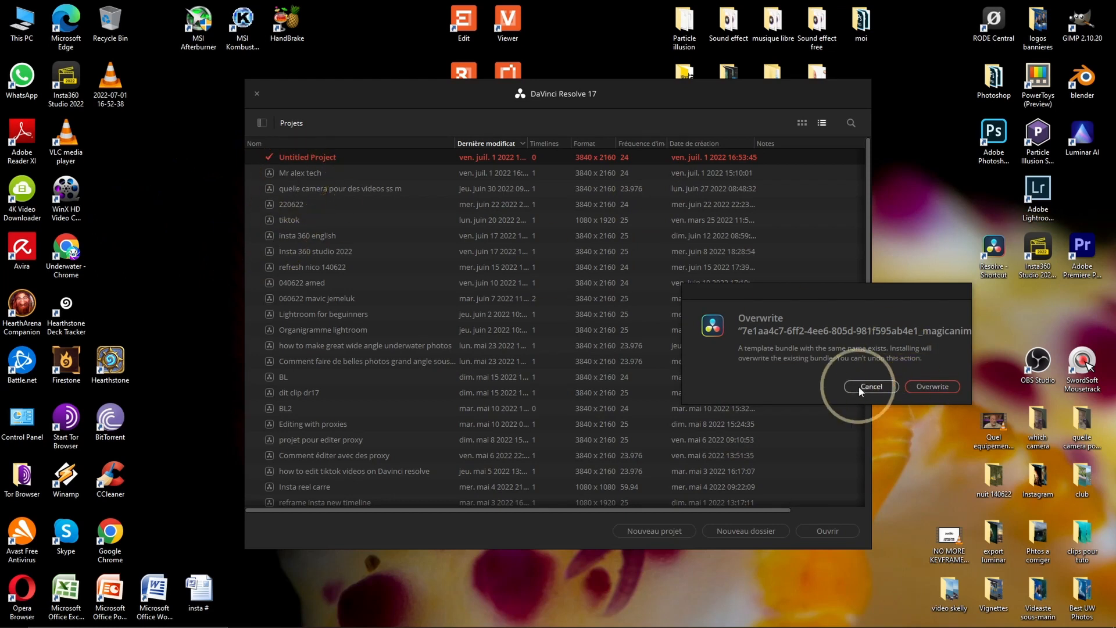
left_click(930, 388)
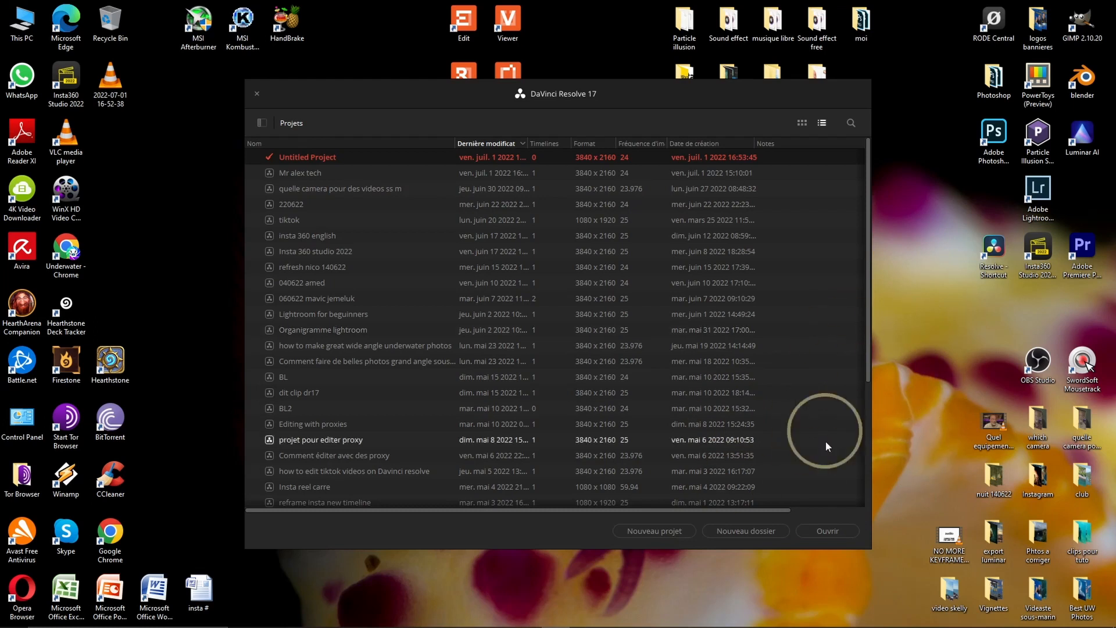
- Open the project "Mr alex tech" and display the MagicAnimate effects in the MrAlexTech category
double_click(300, 174)
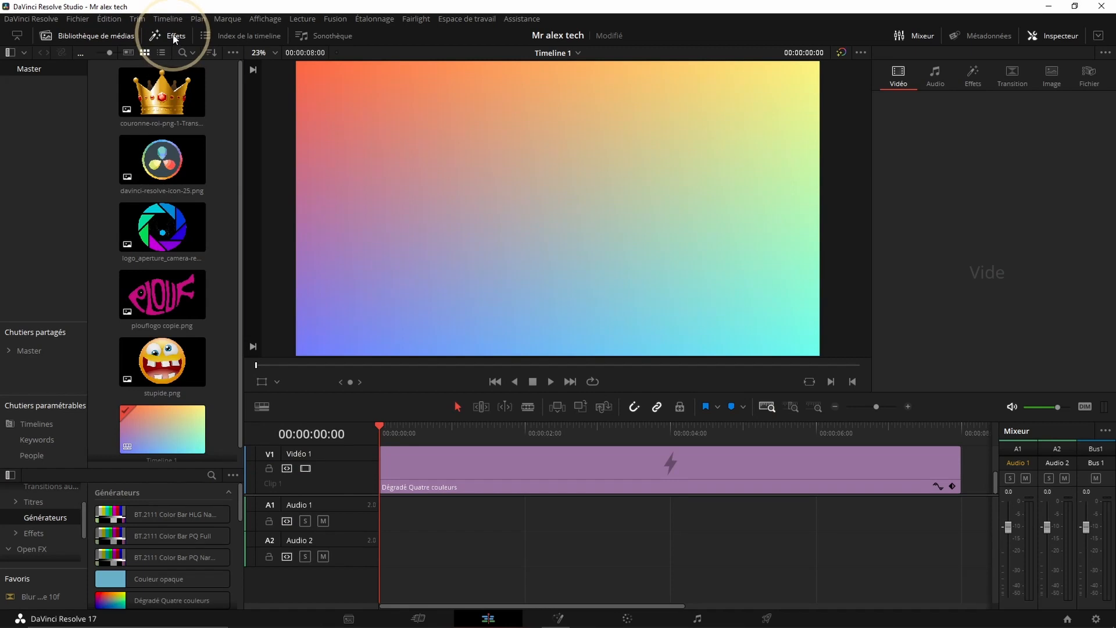
left_click(110, 36)
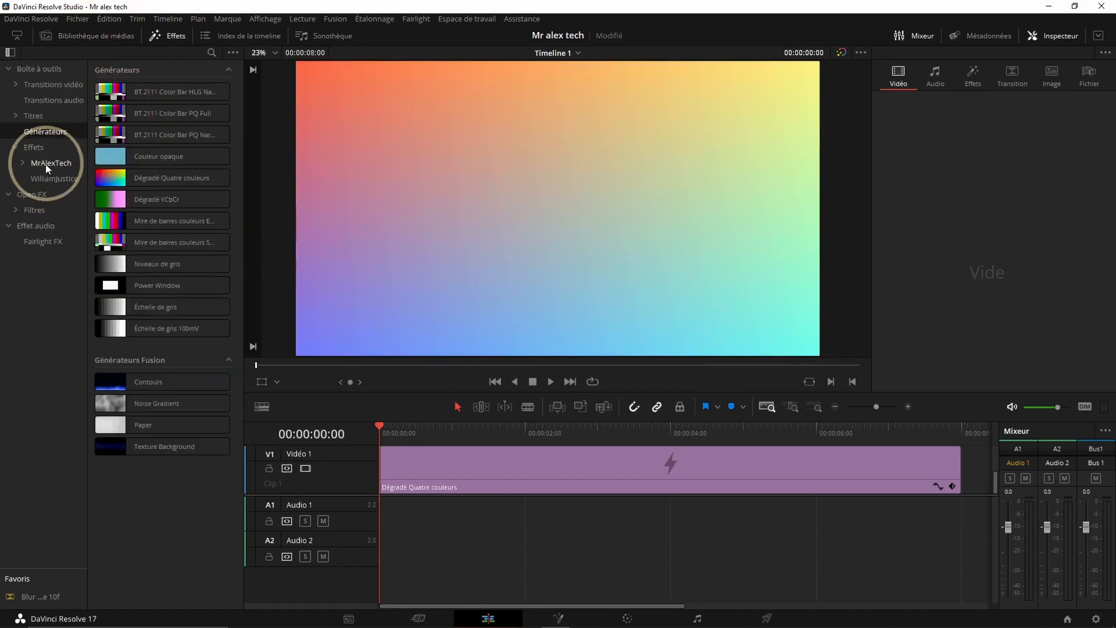
left_click(23, 163)
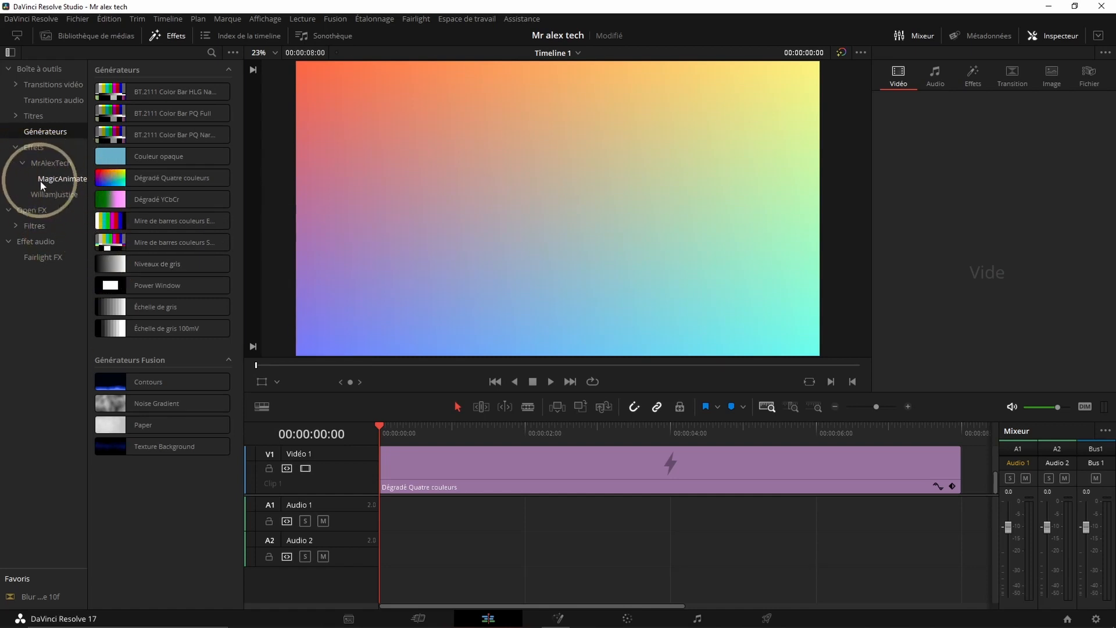
left_click(61, 181)
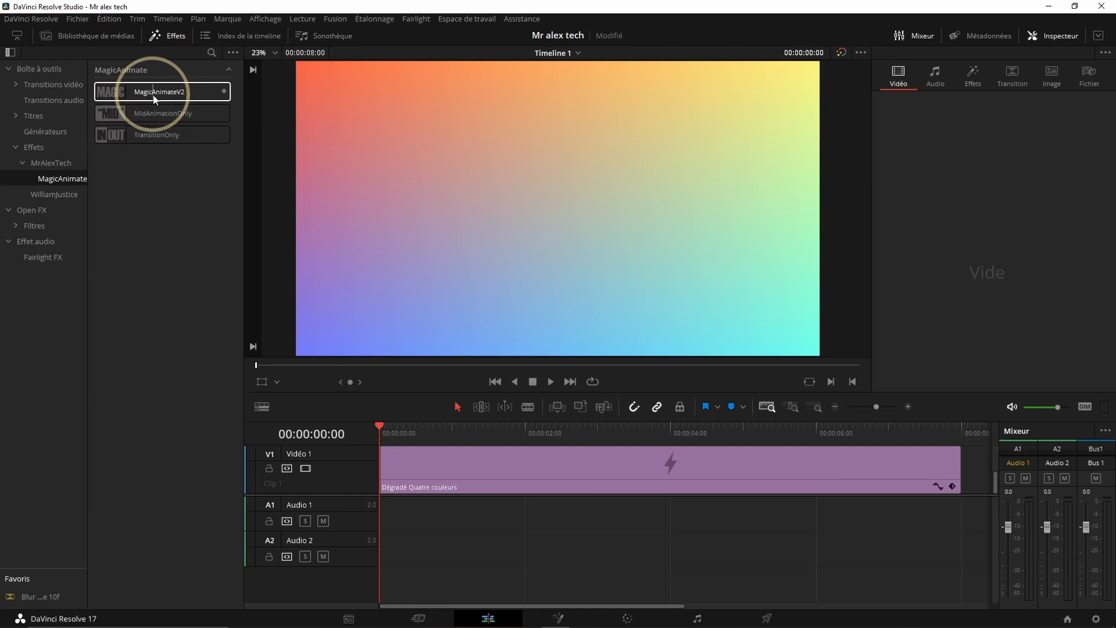
mouse_move(154, 99)
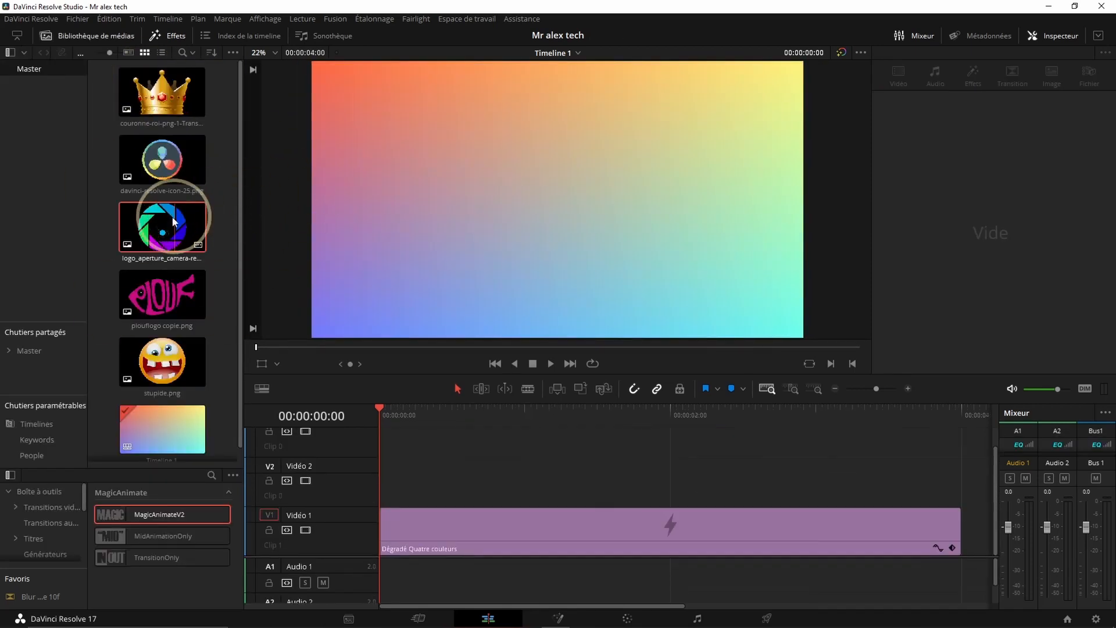
- Place the aperture camera logo on the Vidéo 2 track at the timeline start and apply the MagicAnimateV2 effect to it
left_click_drag(173, 221, 379, 477)
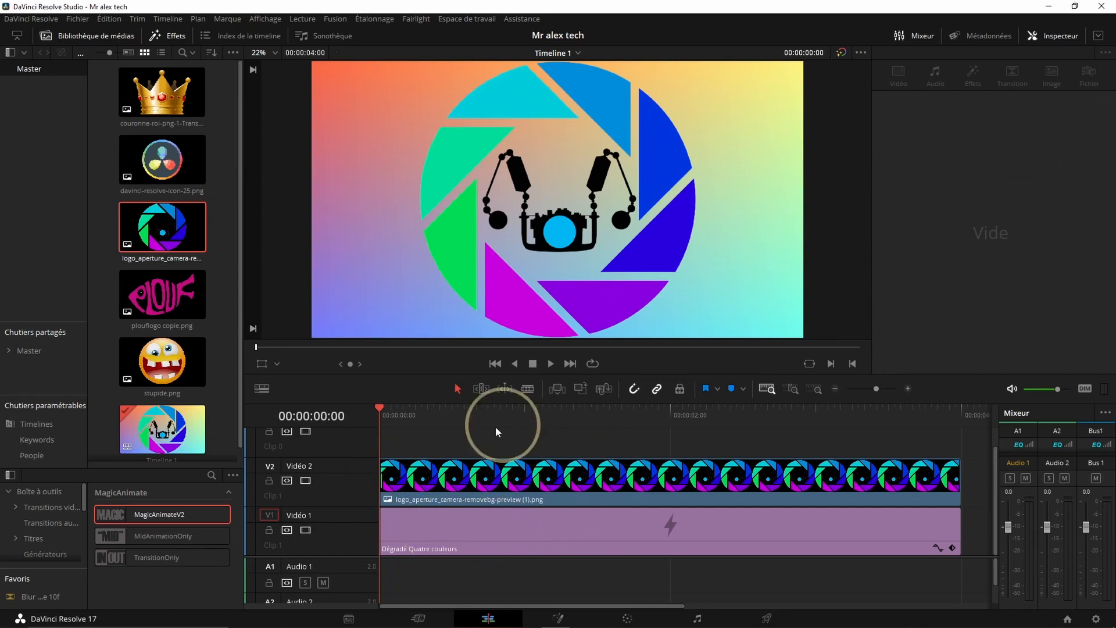
left_click_drag(433, 414, 370, 412)
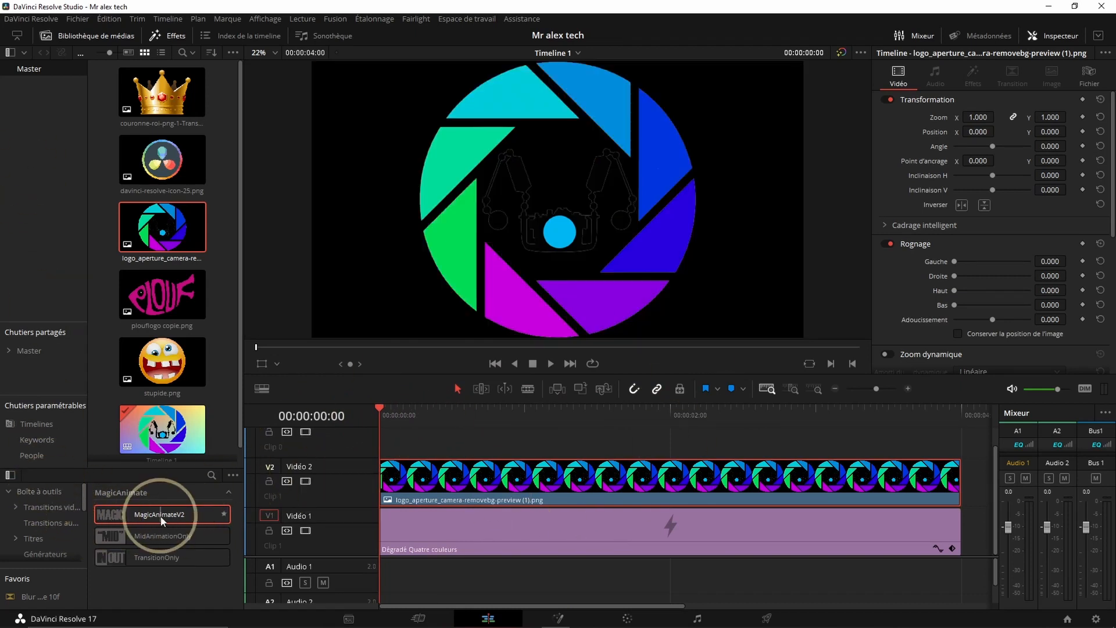
left_click_drag(129, 517, 482, 487)
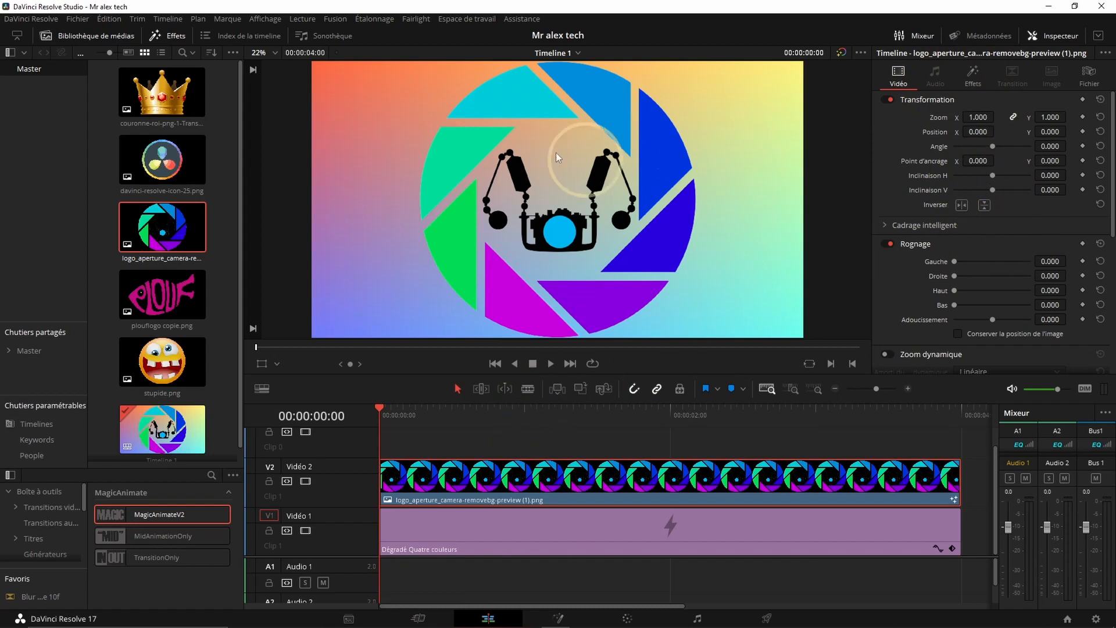
- Open the logo clip's MagicAnimateV2 settings and look through the available controls
left_click(977, 72)
scroll(1020, 243, "down", 5)
scroll(1020, 243, "up", 5)
scroll(1022, 251, "down", 5)
scroll(1022, 251, "up", 5)
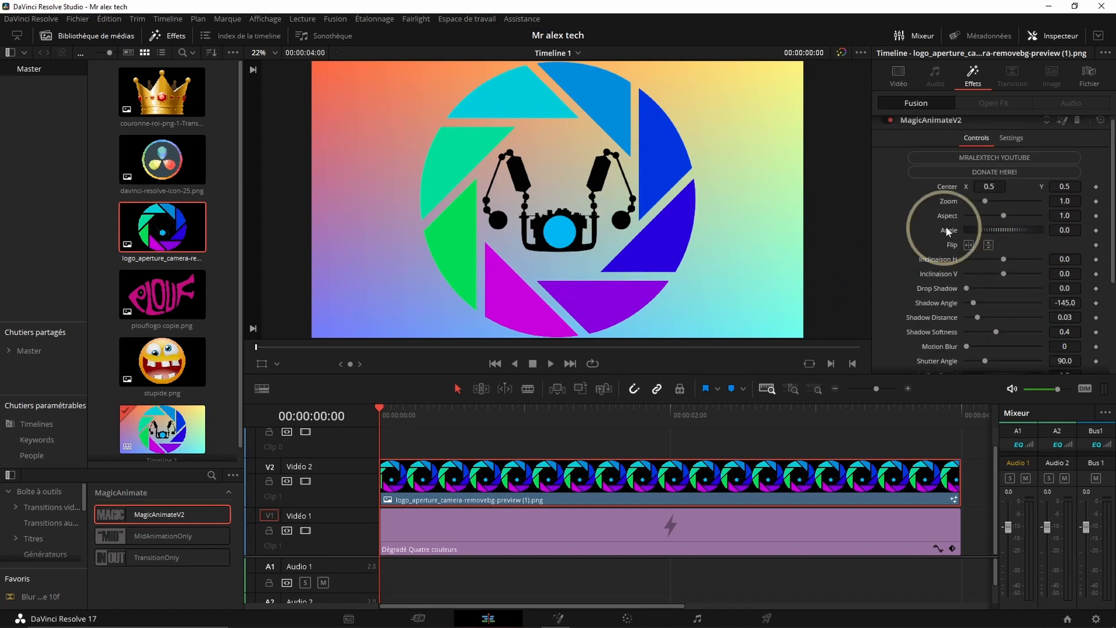
- Set MagicAnimateV2's Center to 0.535, 0.509, Zoom to 0.893, Aspect to 1.183 and Angle to 10.9, and flip the logo horizontally and vertically
left_click_drag(990, 187, 996, 182)
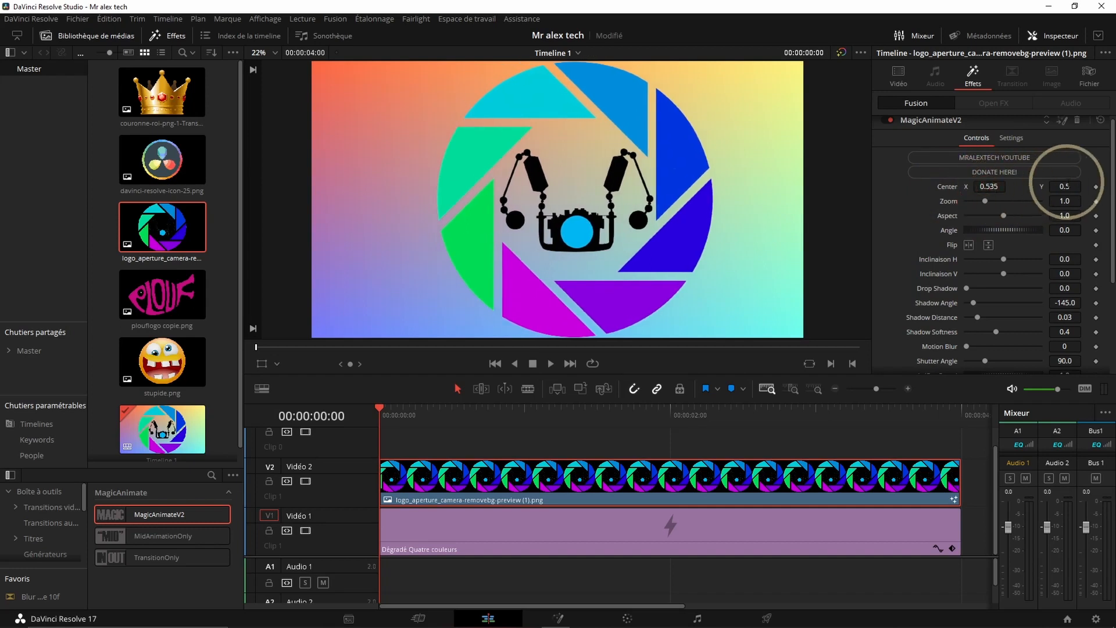
left_click_drag(1066, 191, 623, 227)
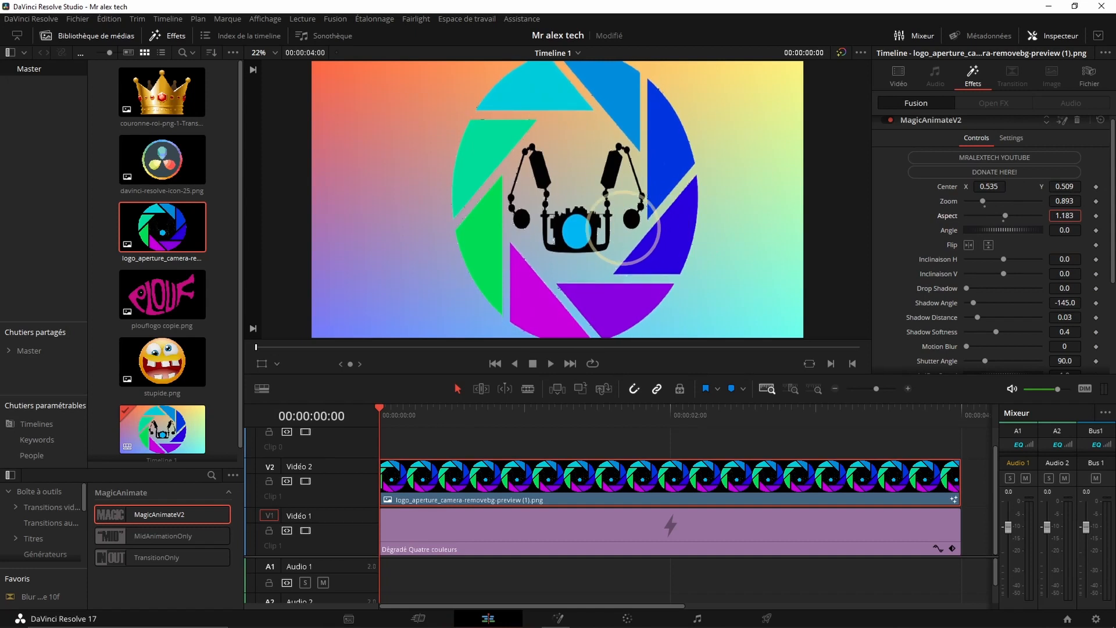
left_click_drag(1056, 230, 1054, 230)
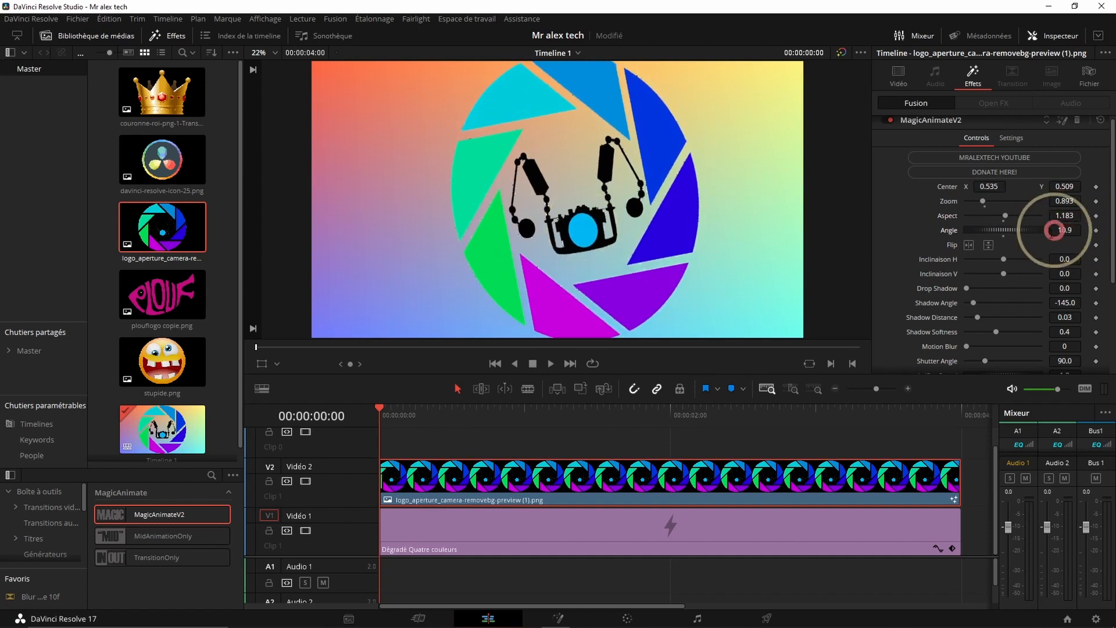
left_click(969, 245)
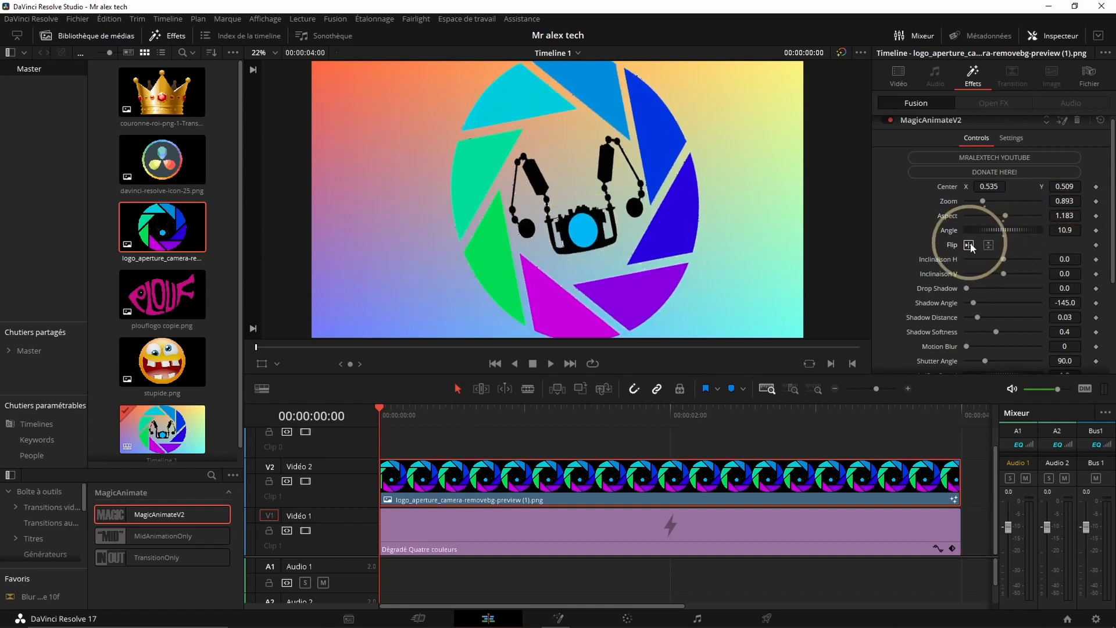
left_click(988, 245)
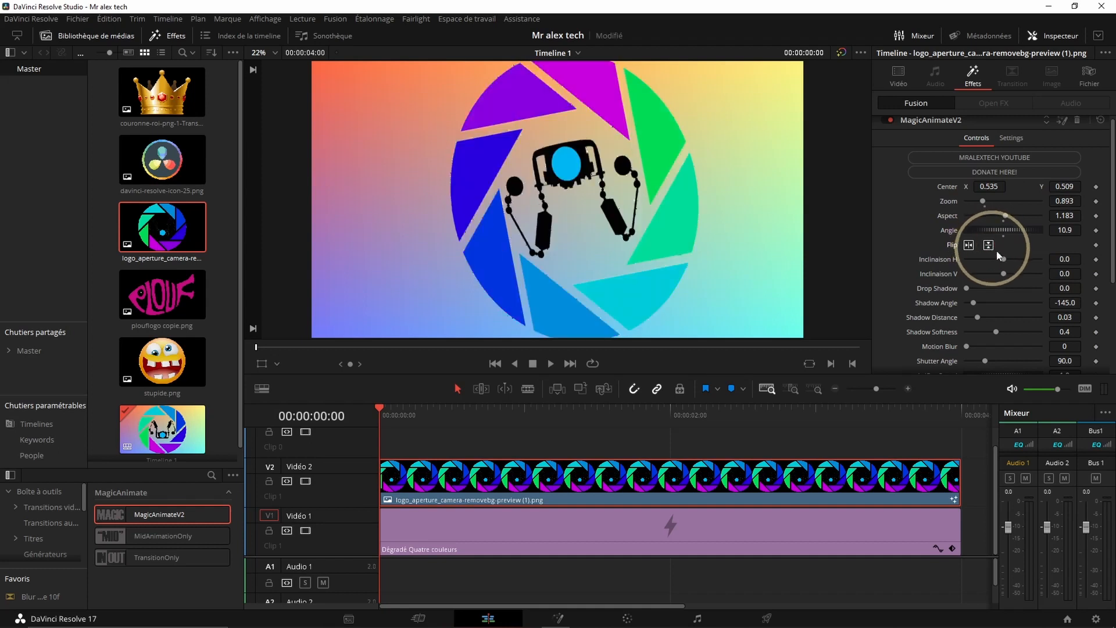
- Set Inclinaison H to 0.43 and V to 0.4, and add a 0.315 drop shadow with angle -129, distance 0.1165 and softness 0.52
left_click_drag(1003, 259, 1010, 331)
scroll(961, 339, "down", 1)
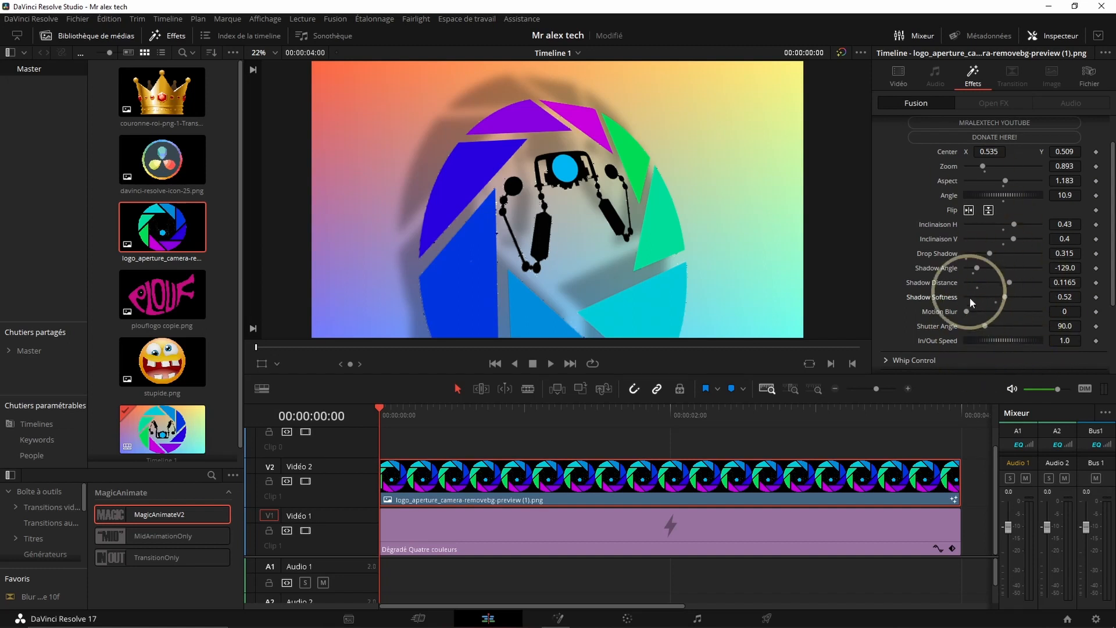
- Reset Center, Zoom and Aspect individually, and restore all remaining MagicAnimateV2 parameters to their defaults
scroll(963, 289, "up", 2)
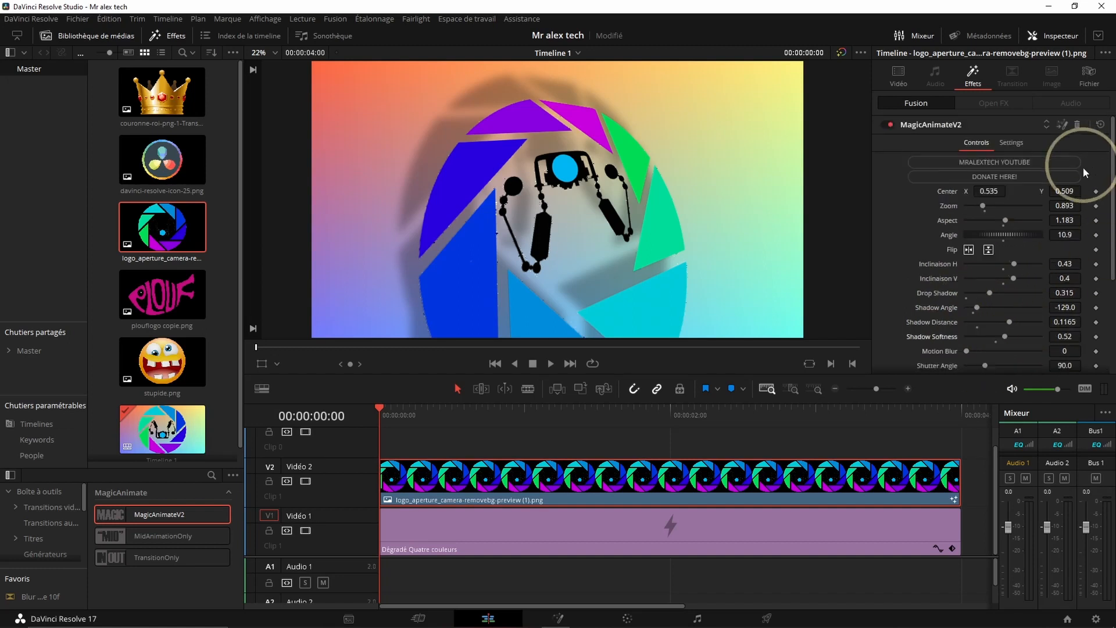
double_click(947, 192)
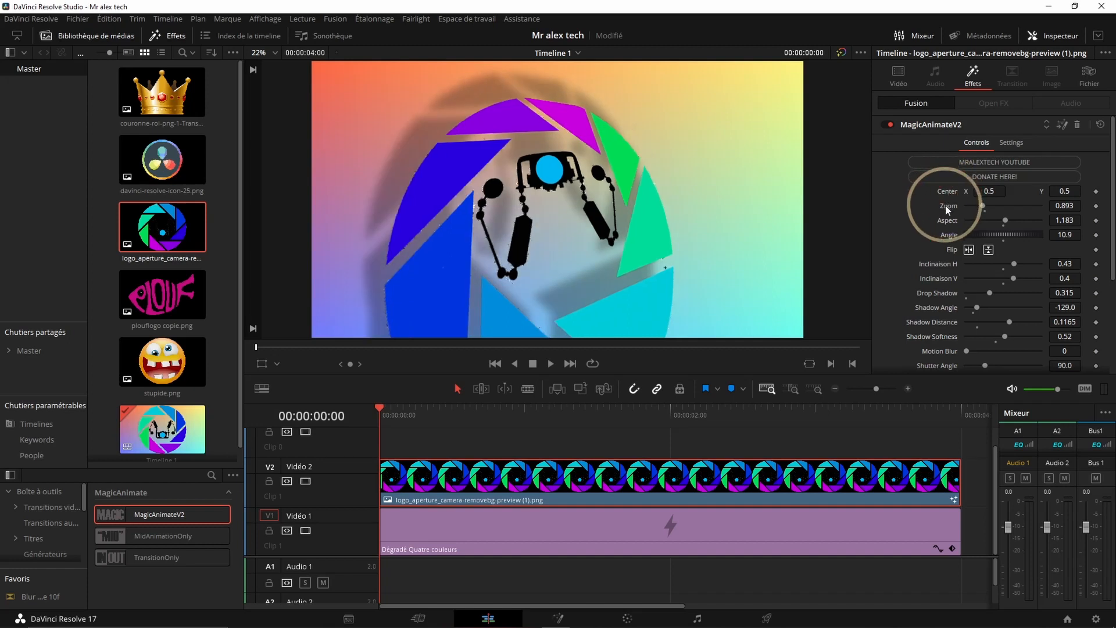
double_click(945, 205)
double_click(947, 220)
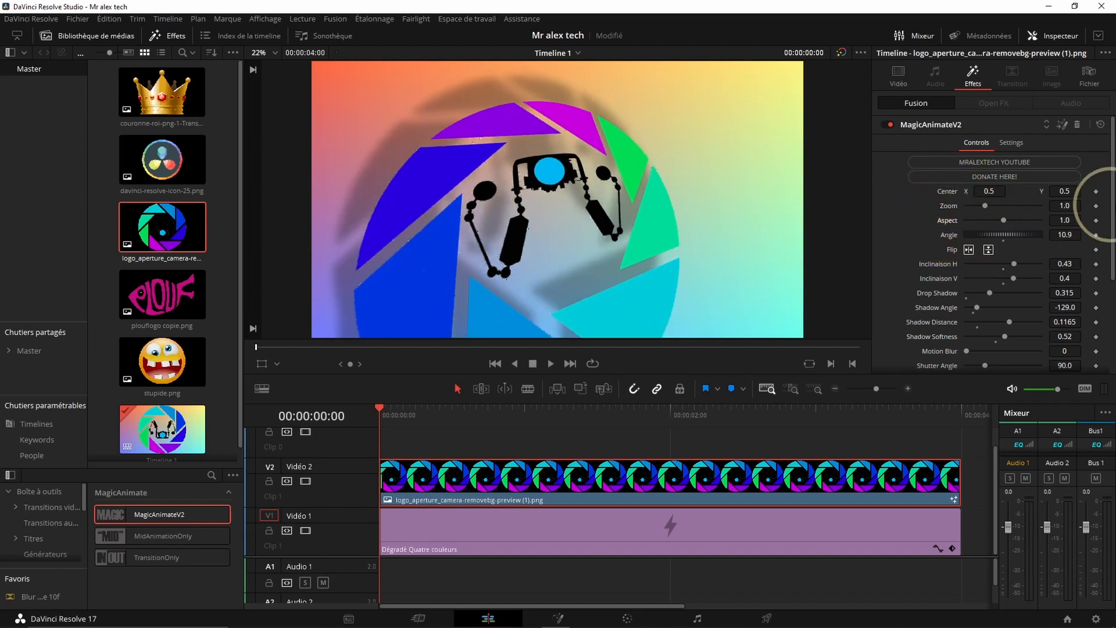
left_click(1100, 126)
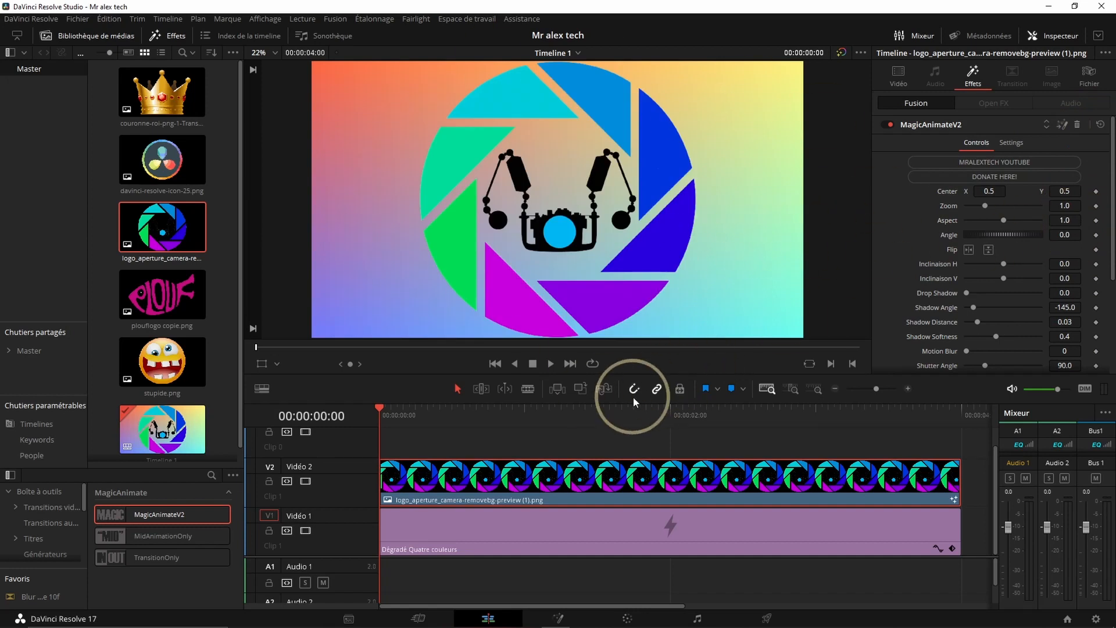
- Enable the In animation under Whip Control for the logo and play the timeline to preview it
scroll(929, 326, "down", 3)
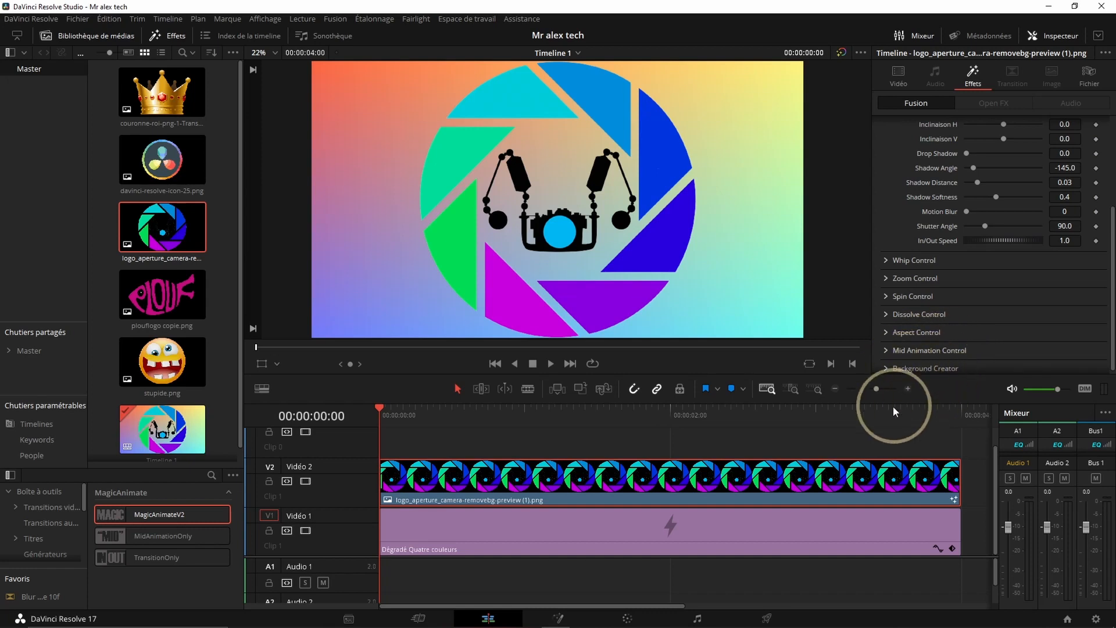
scroll(970, 308, "down", 1)
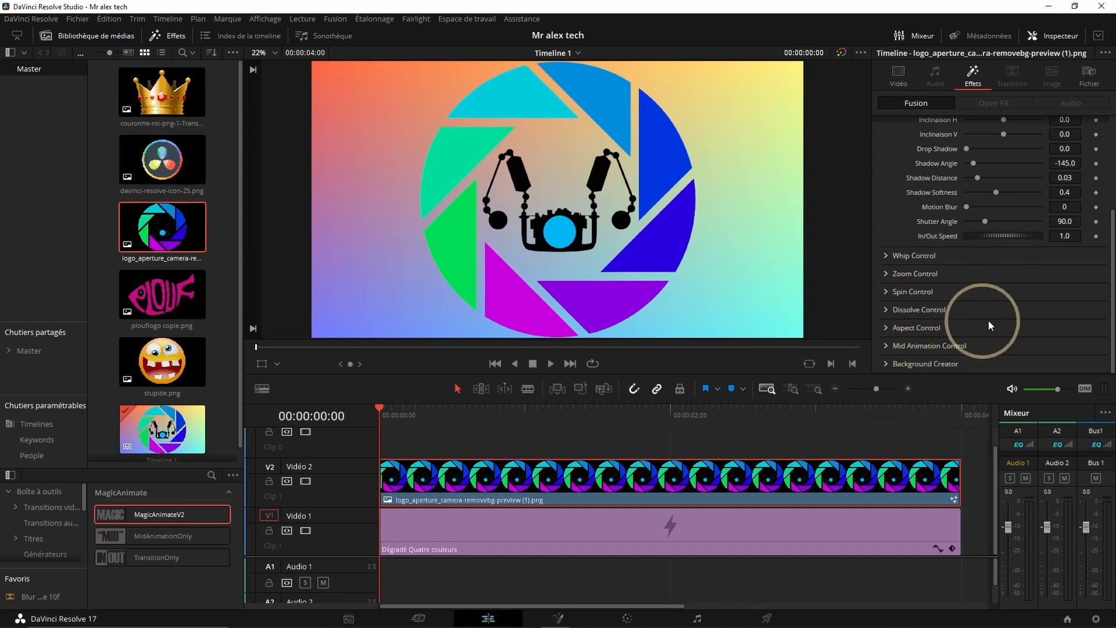
left_click(885, 257)
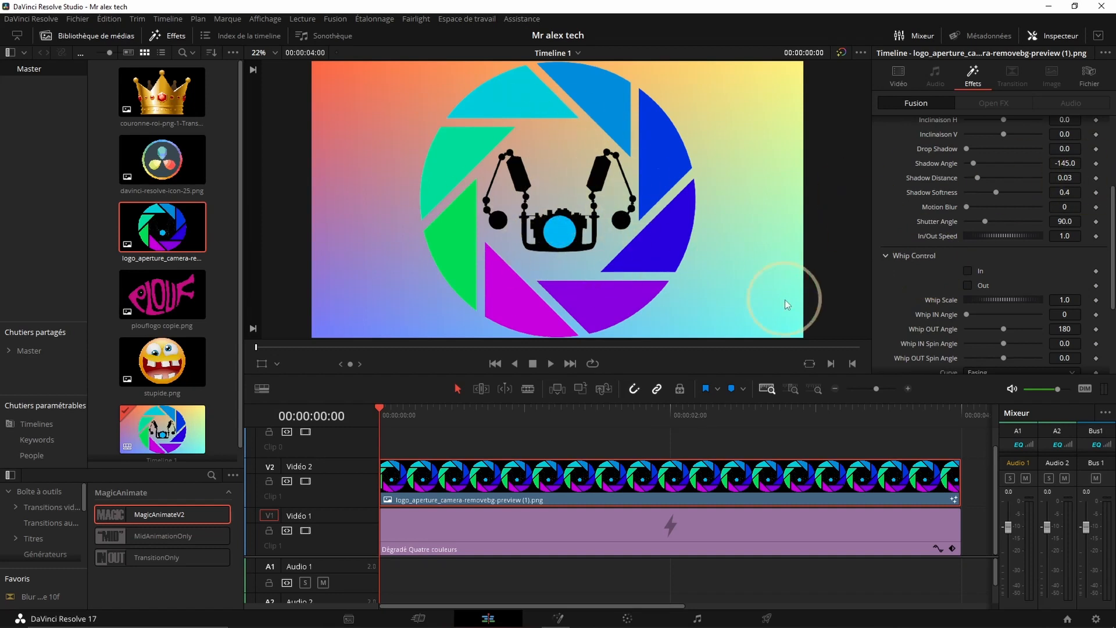
left_click(967, 271)
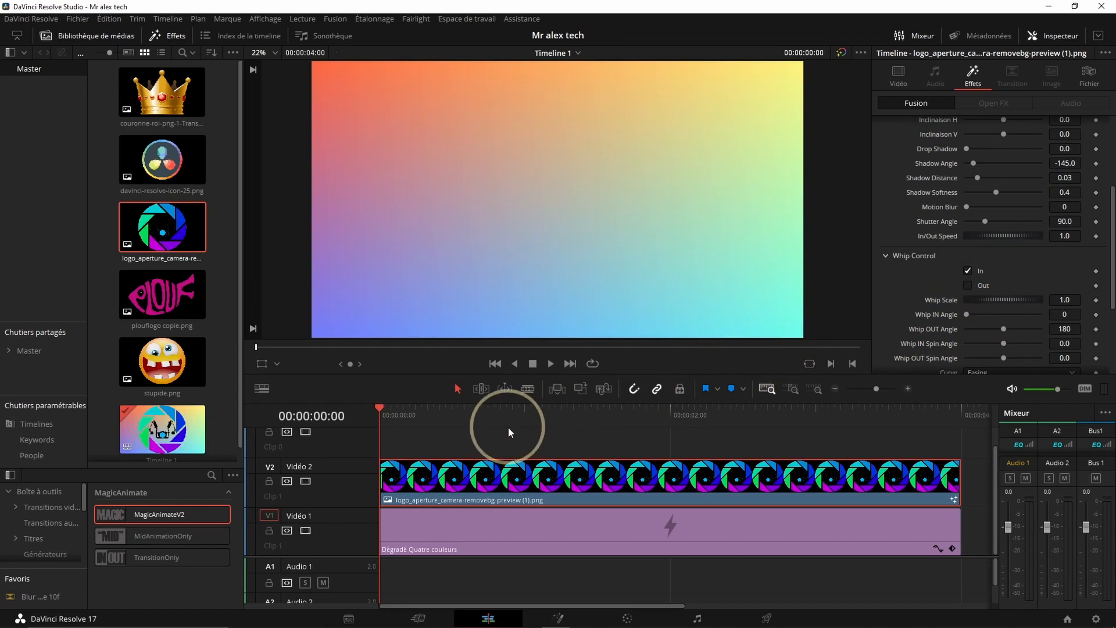
key("space")
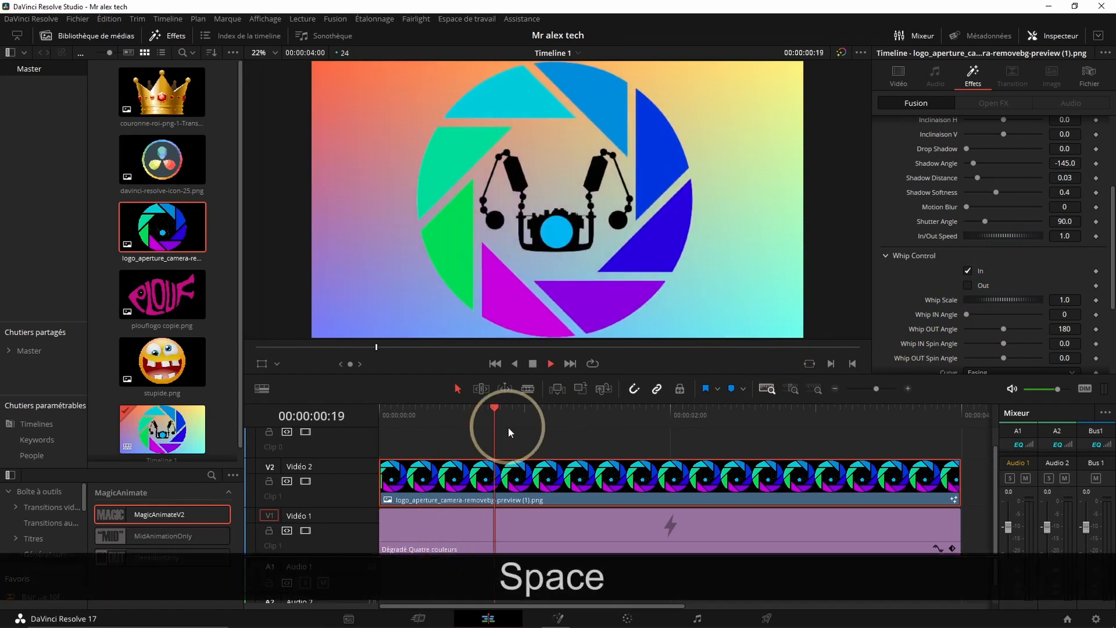
key("space")
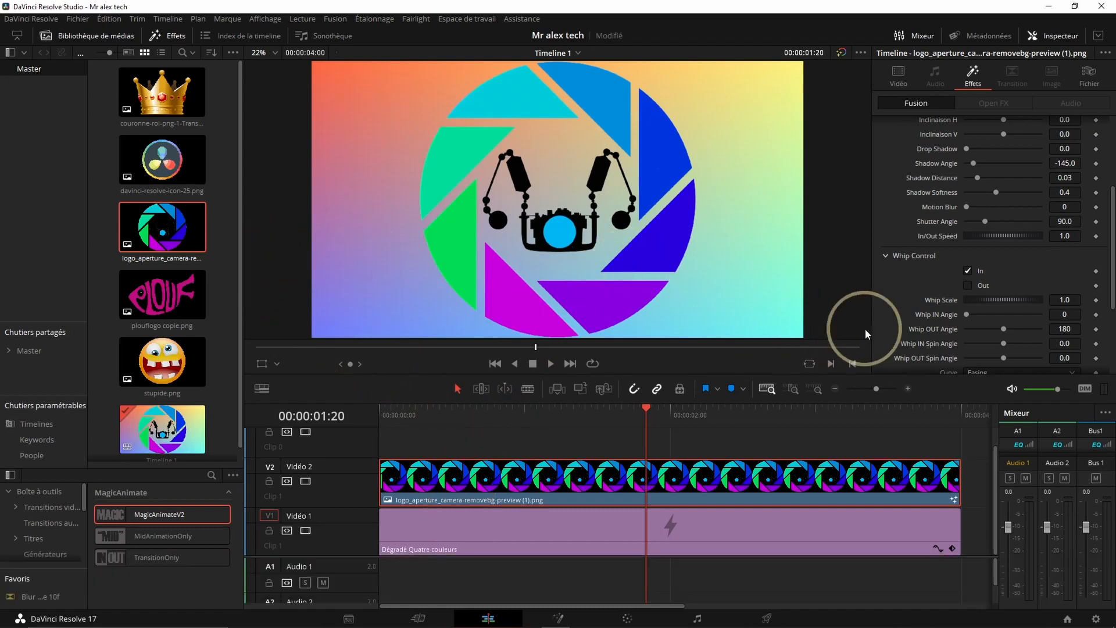
- Set the Whip Scale to 1.87 and preview the logo's entrance from the timeline start
left_click_drag(1016, 294, 1025, 296)
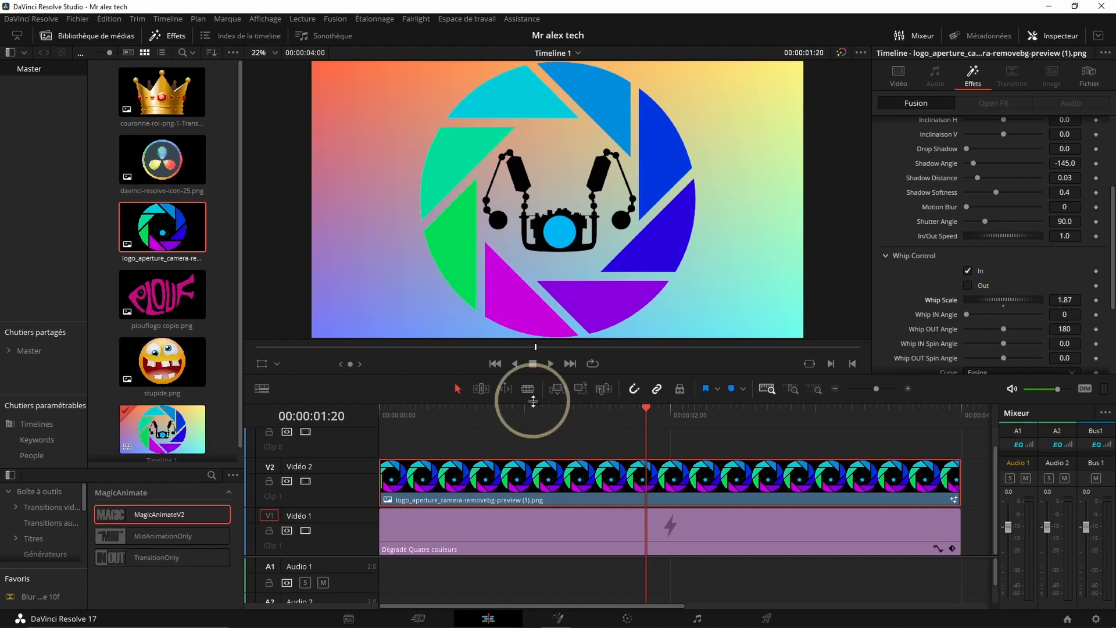
key("Home")
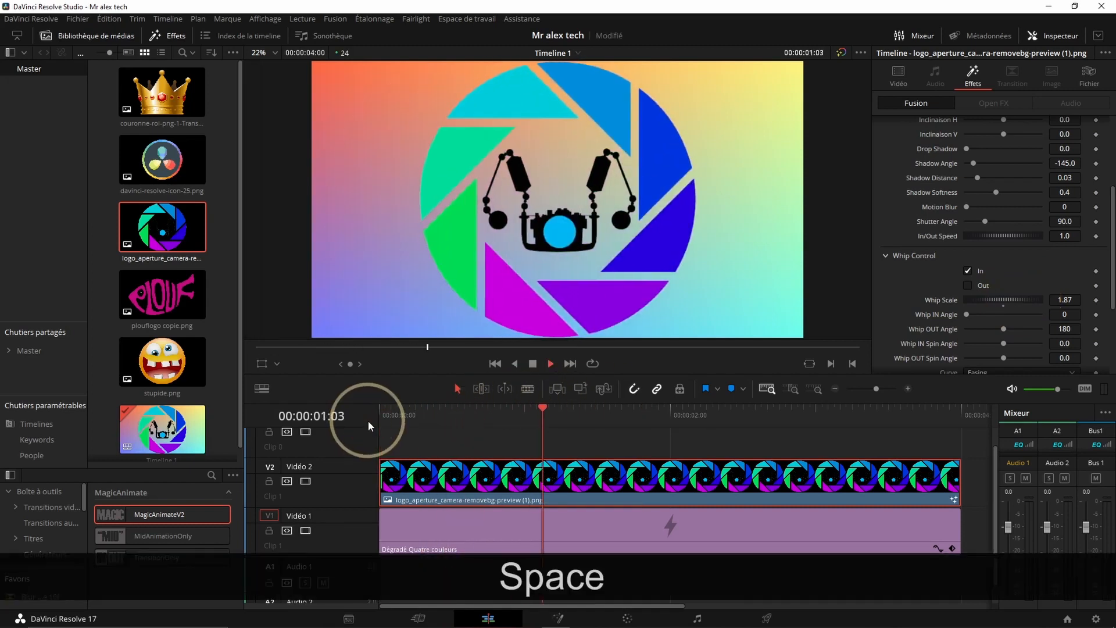
key("space")
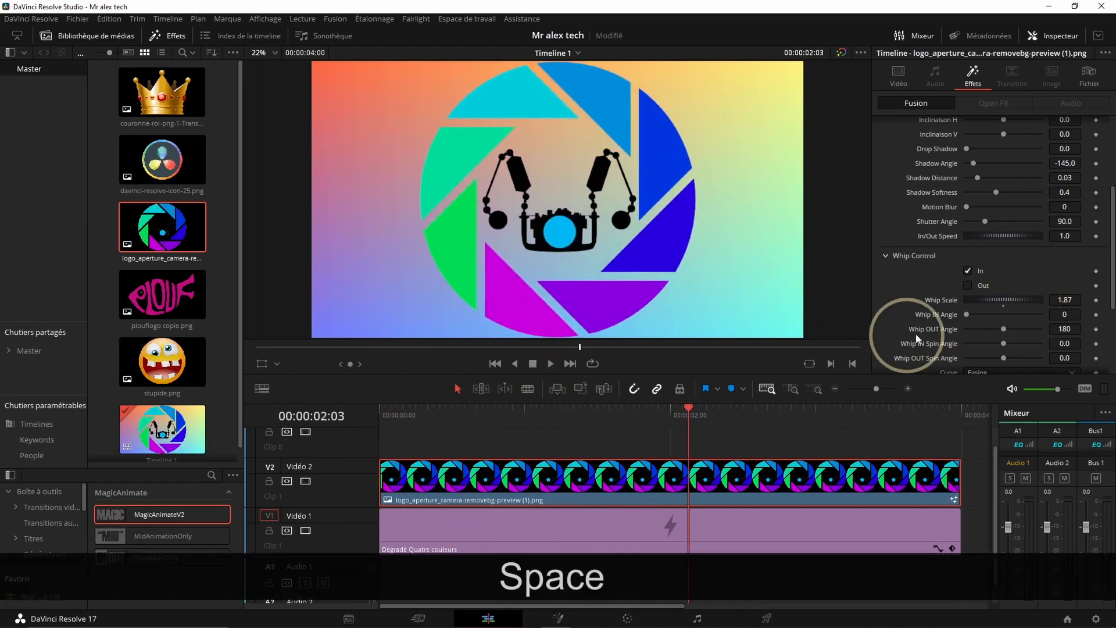
- Set the Whip Scale to -2.13, replay the logo's entrance from the start, and reset the Whip Scale to 1.0
left_click_drag(1006, 299, 930, 314)
key("space")
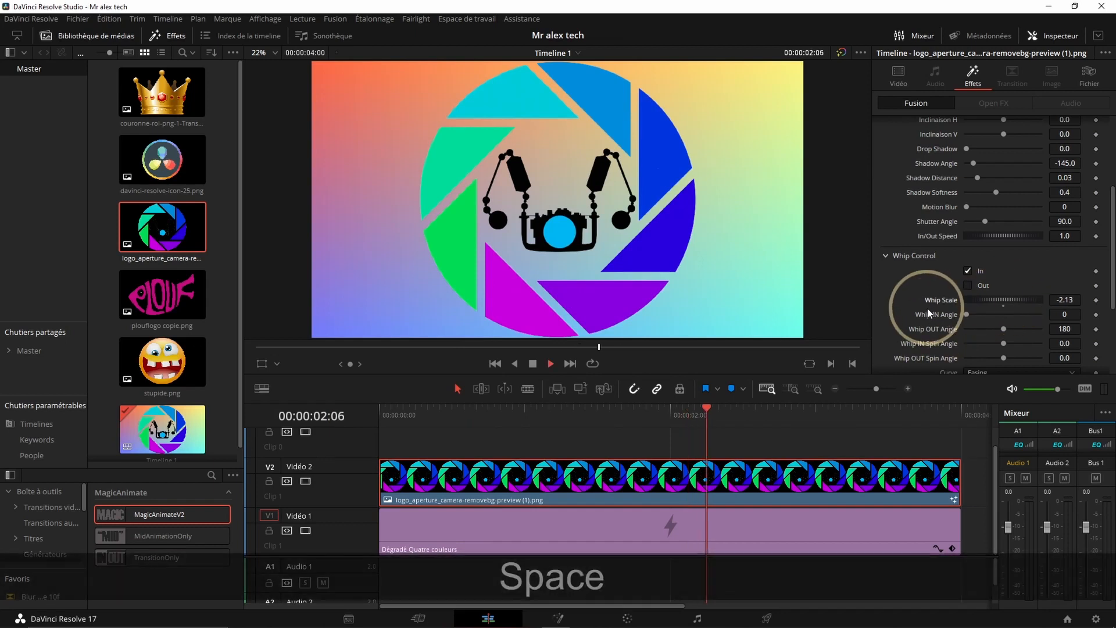
key("Up")
key("space")
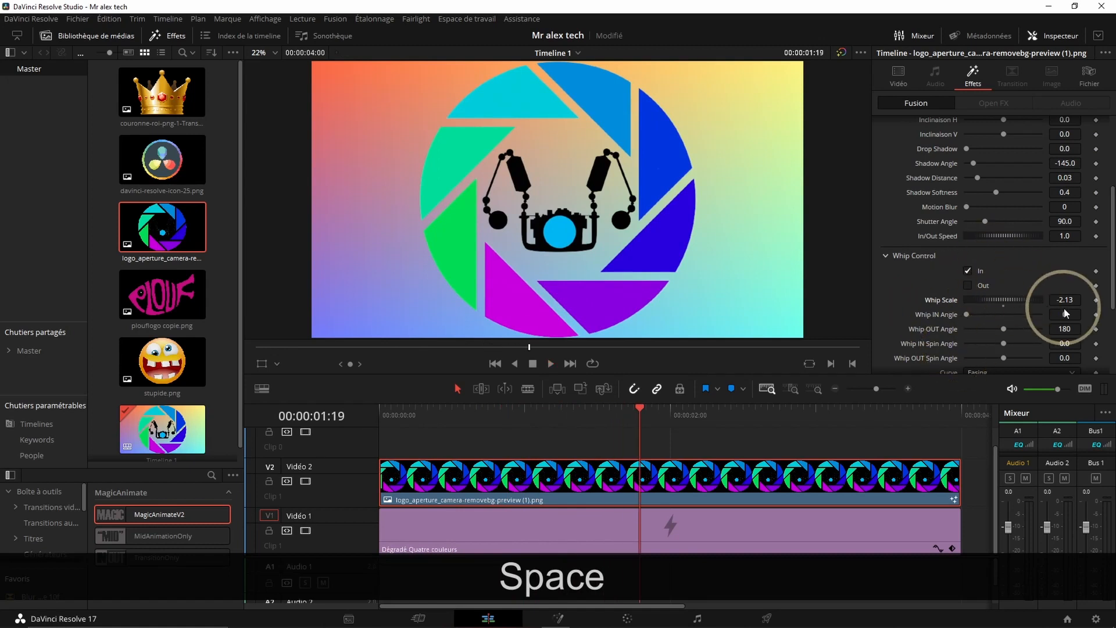
double_click(949, 300)
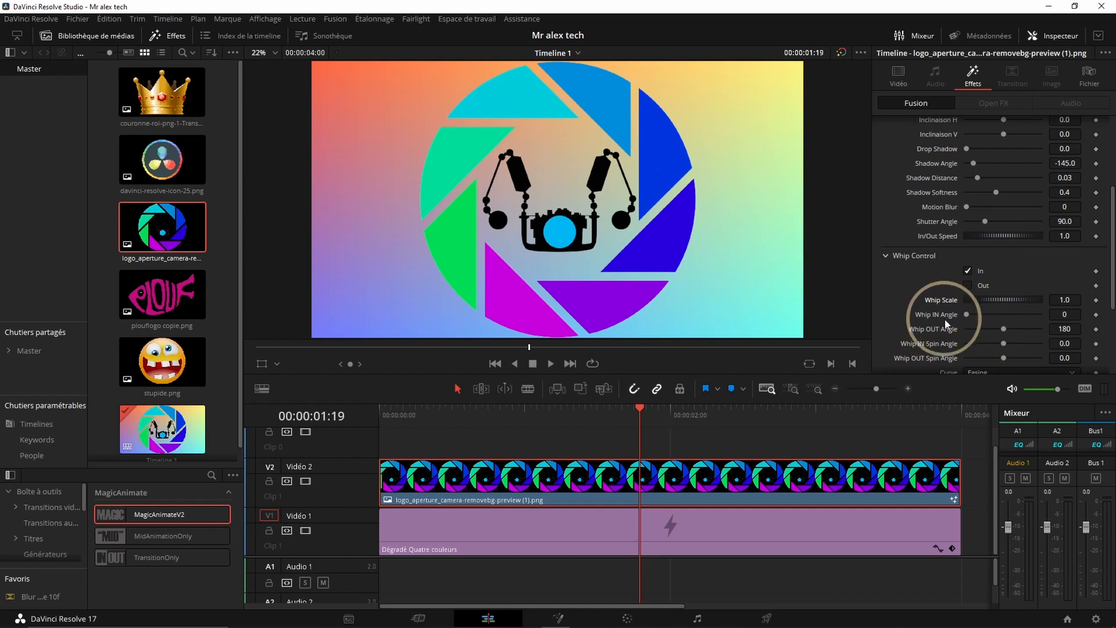
- Preview the logo's entrance with the Whip IN Angle set to 31 and reset the angle to 0
left_click_drag(493, 419, 456, 420)
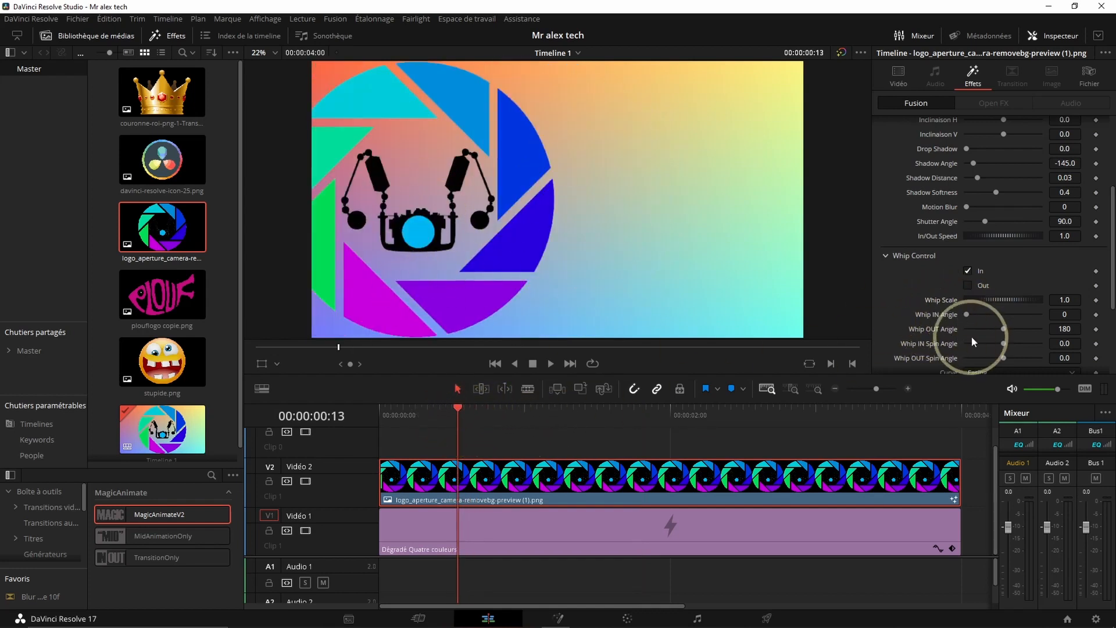
mouse_move(966, 315)
left_mouse_down()
mouse_move(1012, 317)
mouse_move(972, 322)
left_mouse_up()
left_click(876, 438)
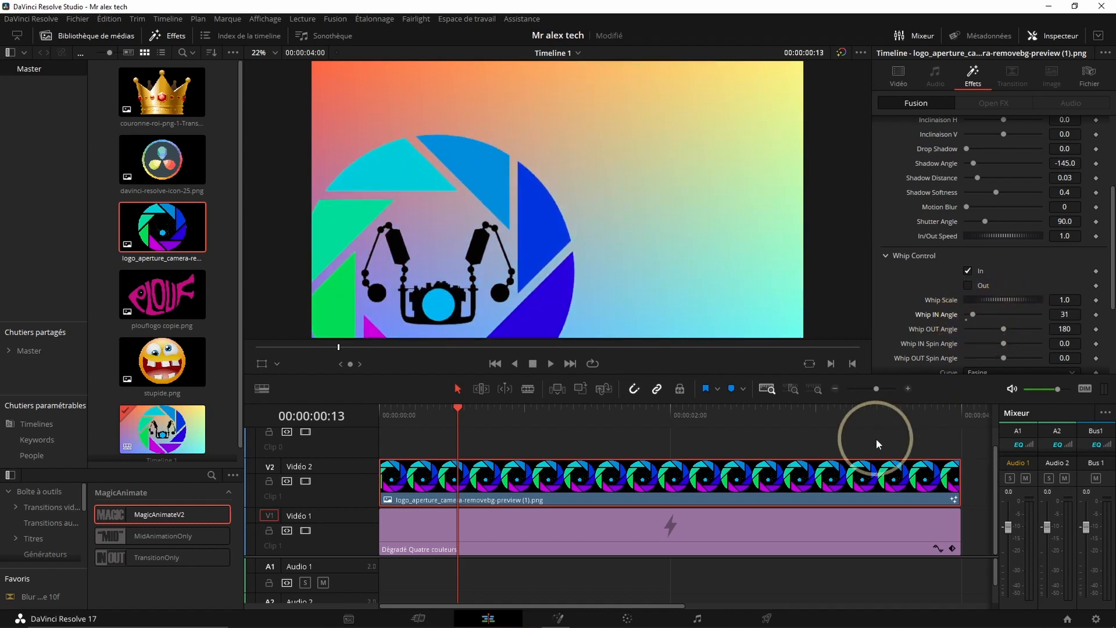
key("space")
key("space")
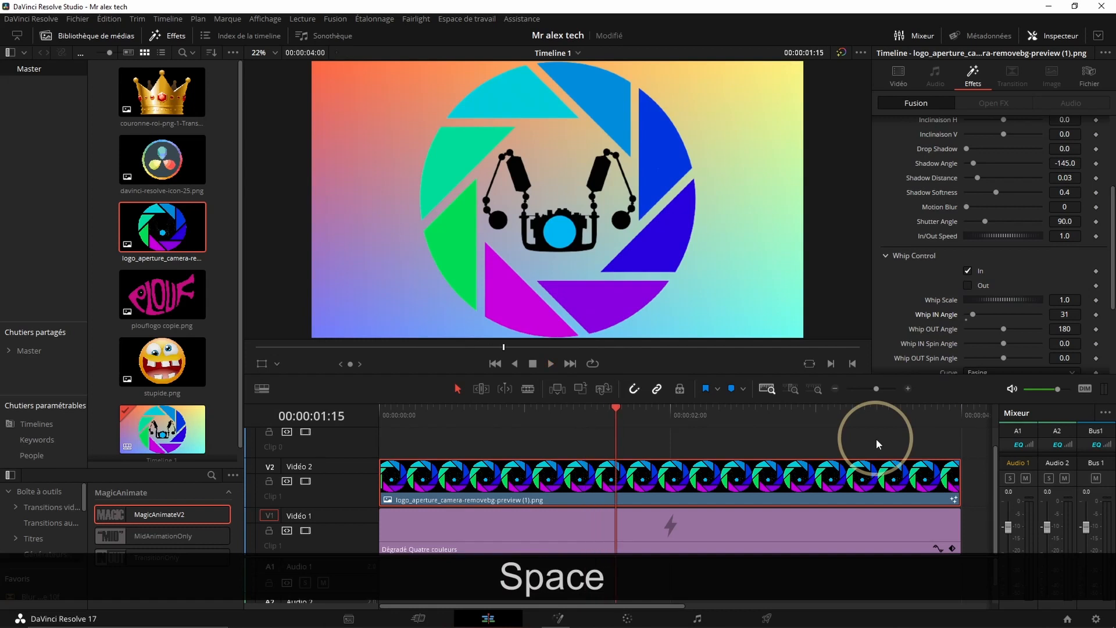
left_click(966, 319)
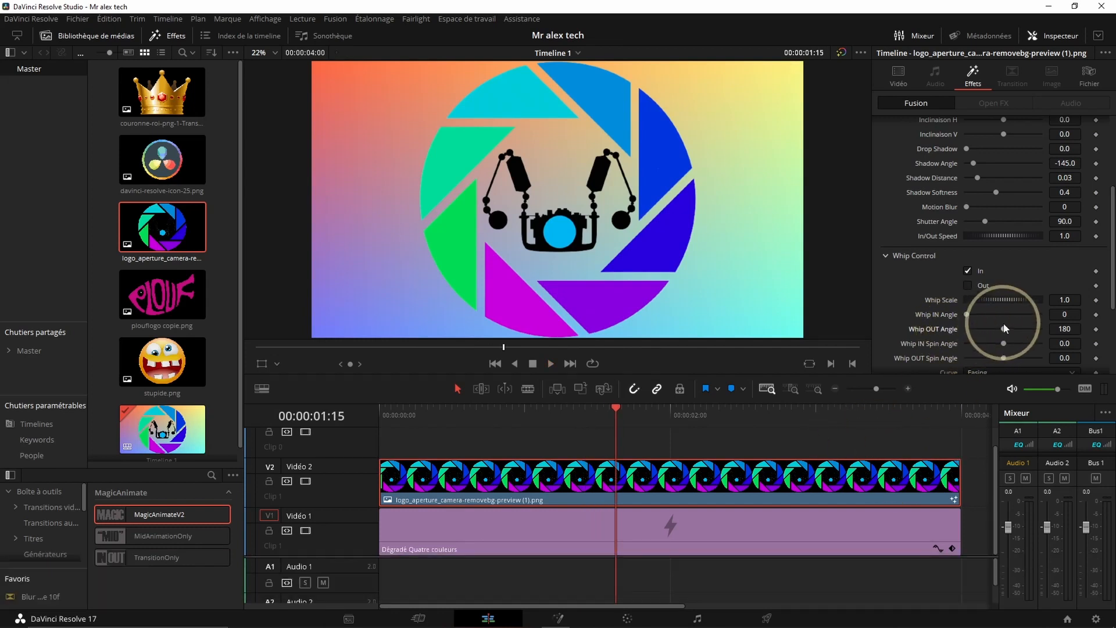
- Enable the Out animation under Whip Control and set the Whip OUT Angle to 0, checking the logo's exit near the clip end
left_click(821, 434)
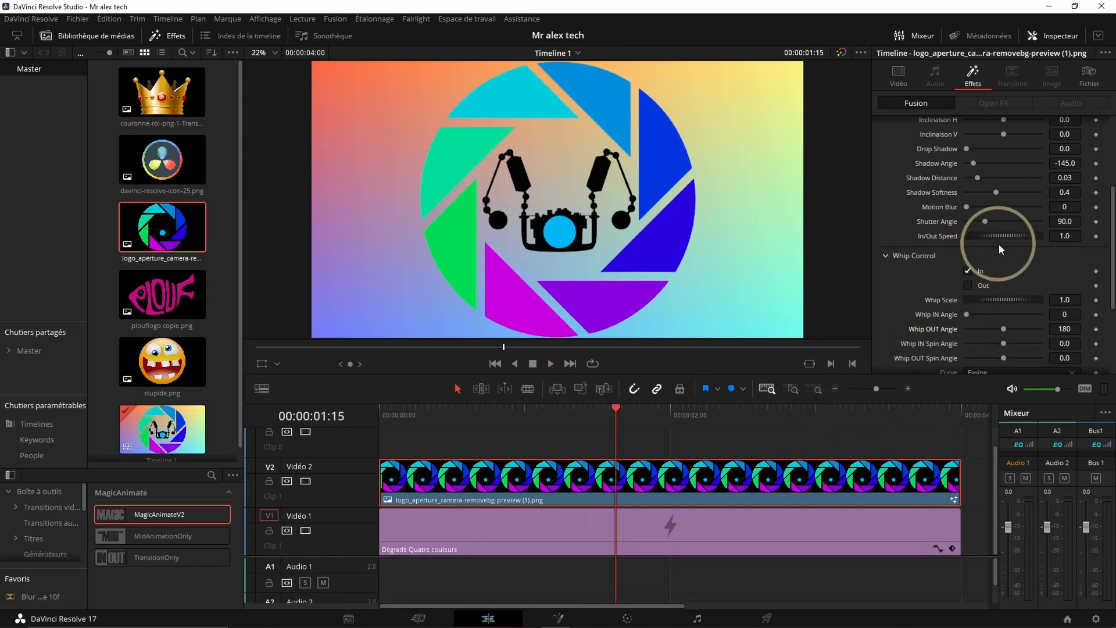
left_click(967, 284)
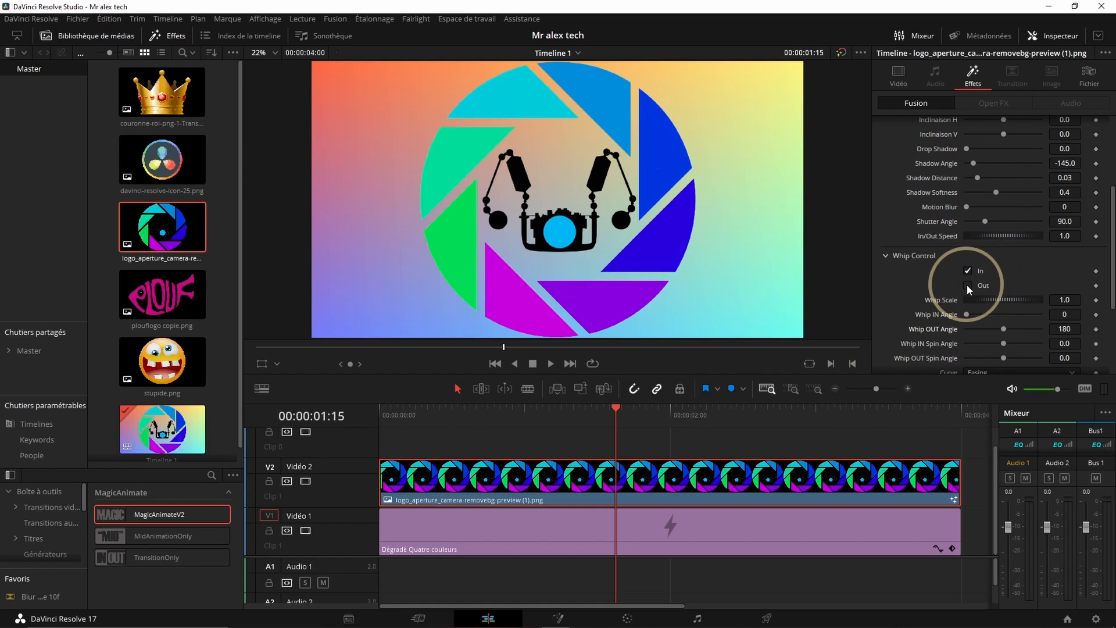
left_click(843, 411)
left_click_drag(1005, 331, 956, 343)
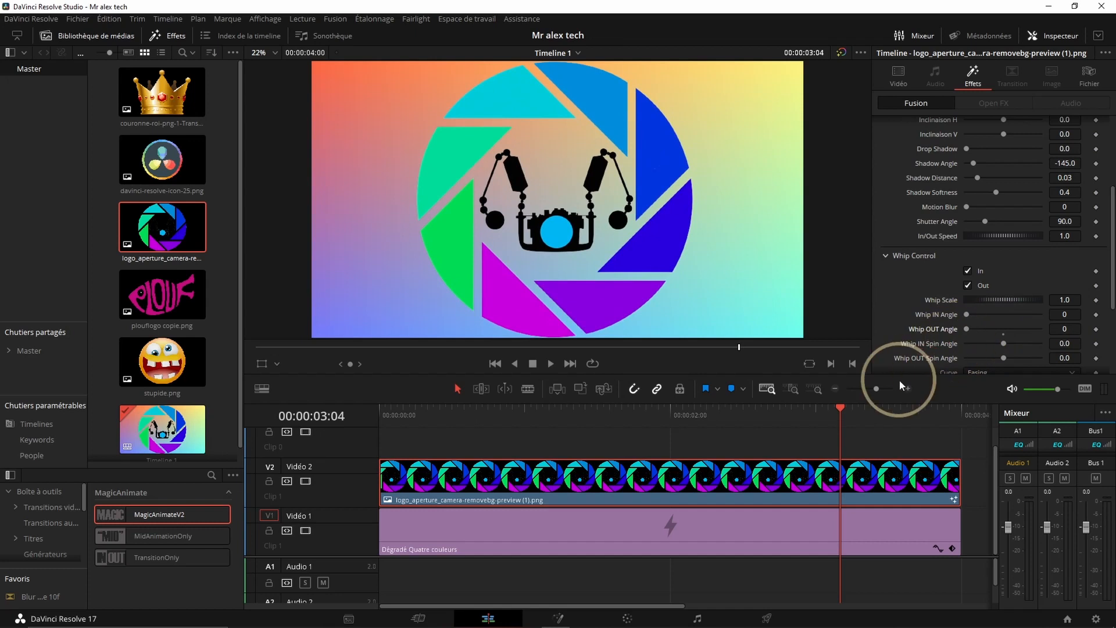
left_click(910, 406)
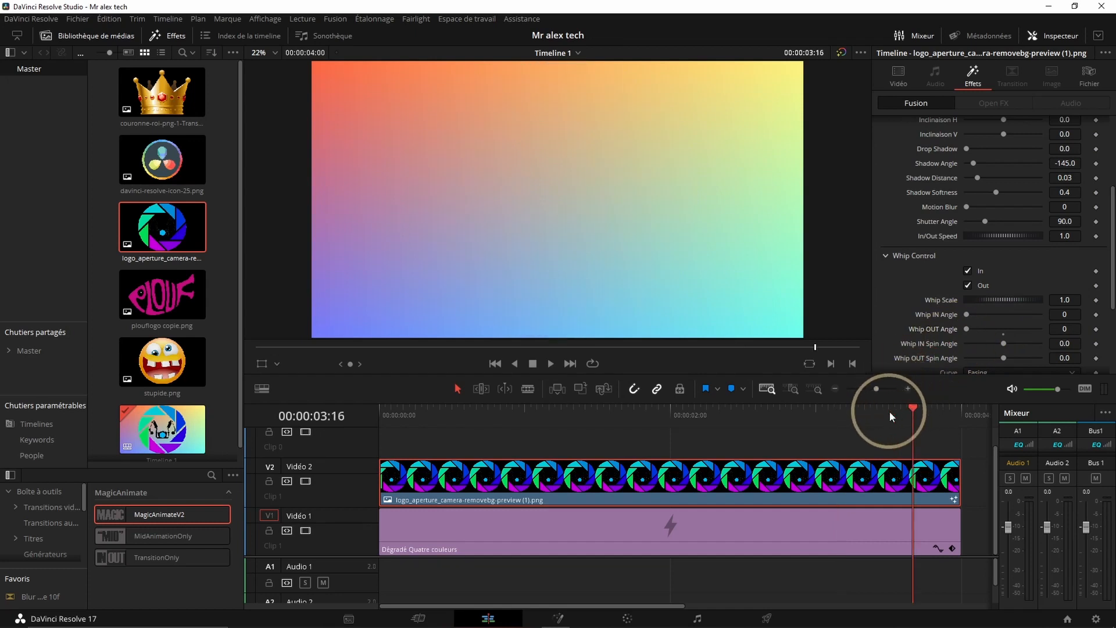
- Set the Whip OUT Angle to 23 and play the logo animation from near the timeline start
left_click(889, 411)
left_click_drag(967, 329, 968, 330)
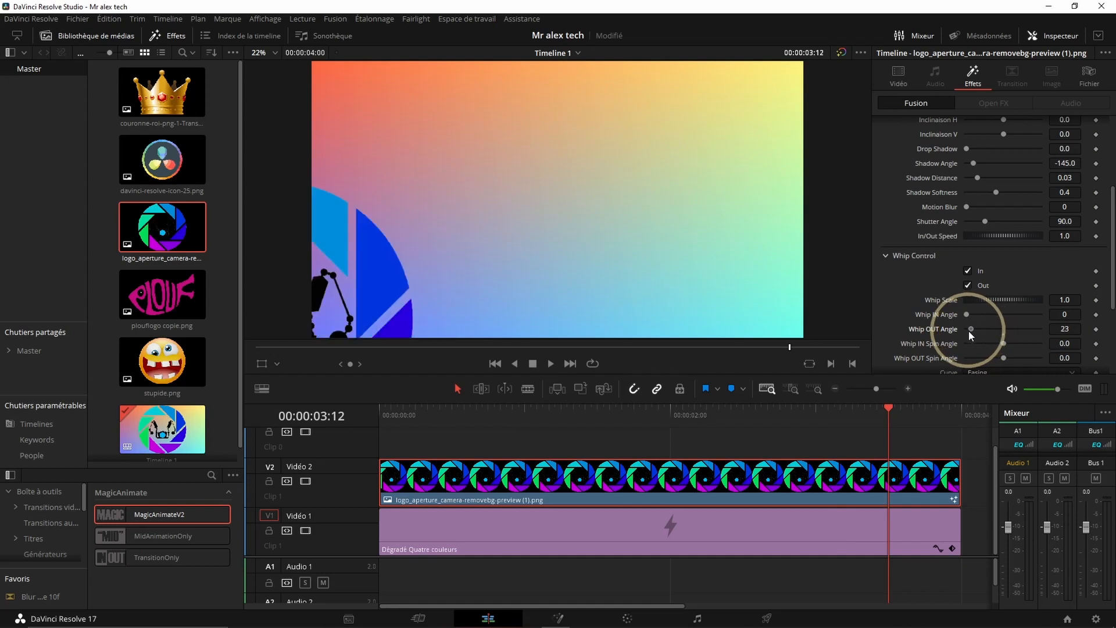
left_click(392, 415)
key("space")
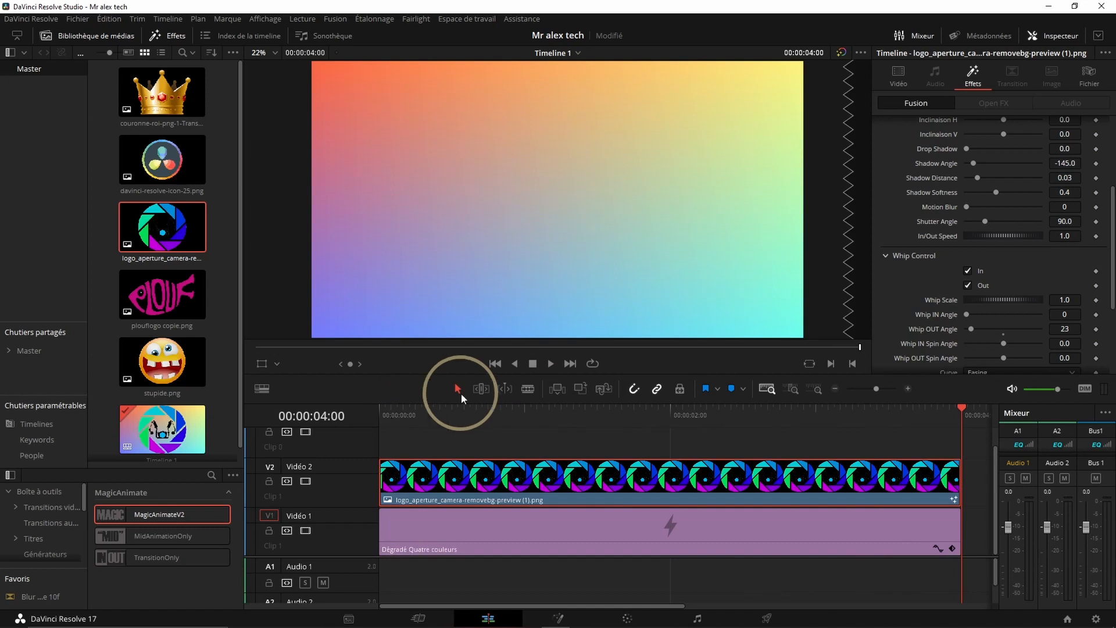
- Set the Whip Curve to Bounce for the entrance and Sine for the exit, and play the timeline from the start
scroll(948, 314, "down", 2)
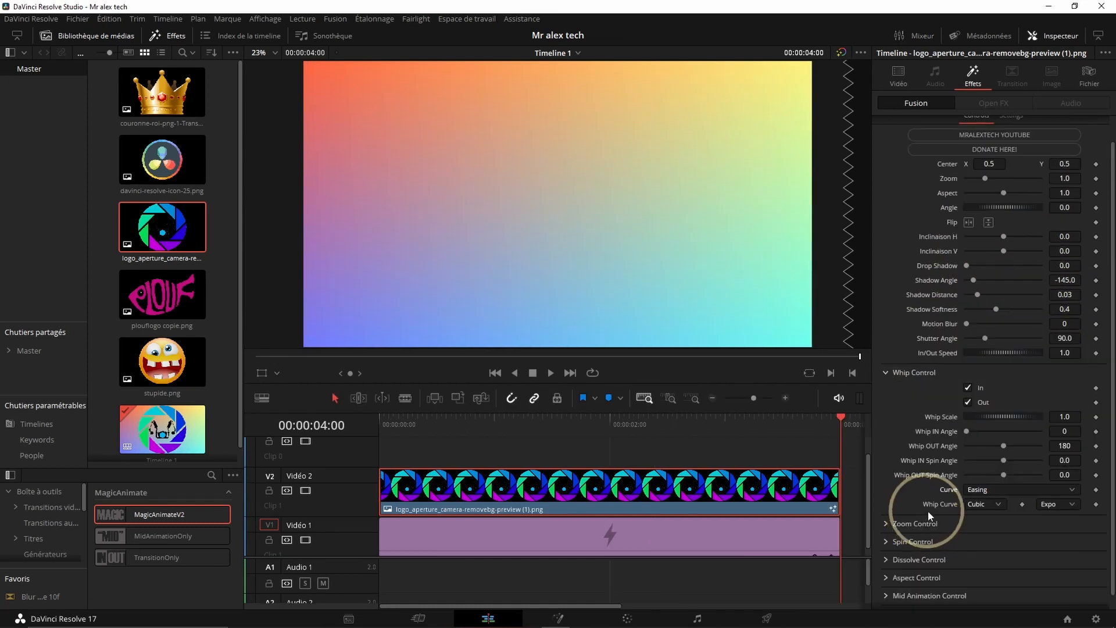
left_click(998, 502)
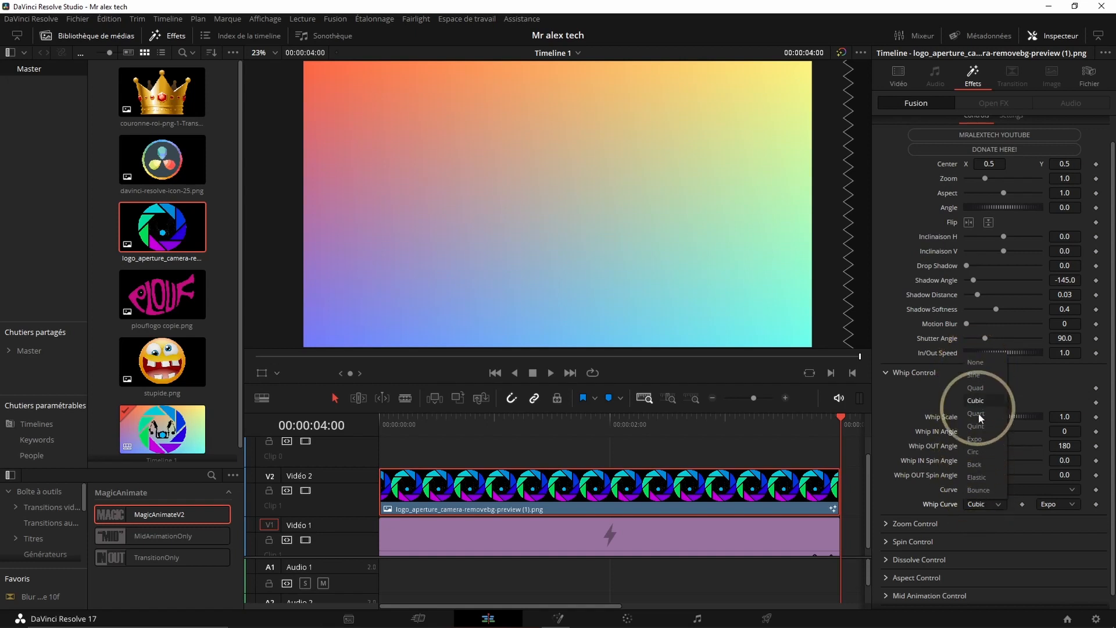
left_click(979, 490)
left_click(1069, 503)
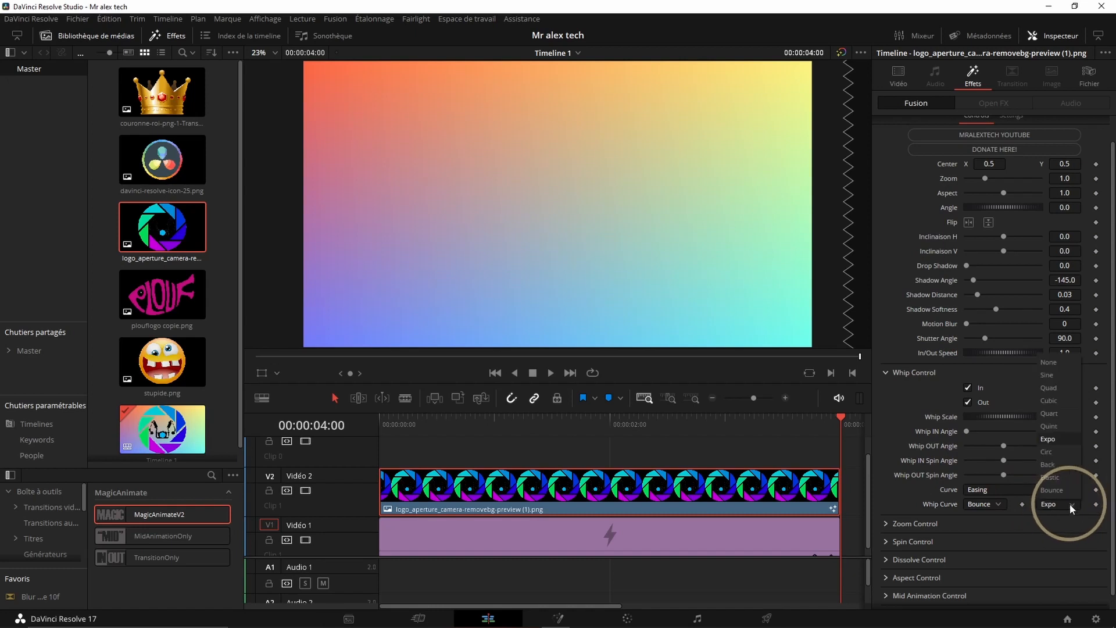
left_click(1047, 378)
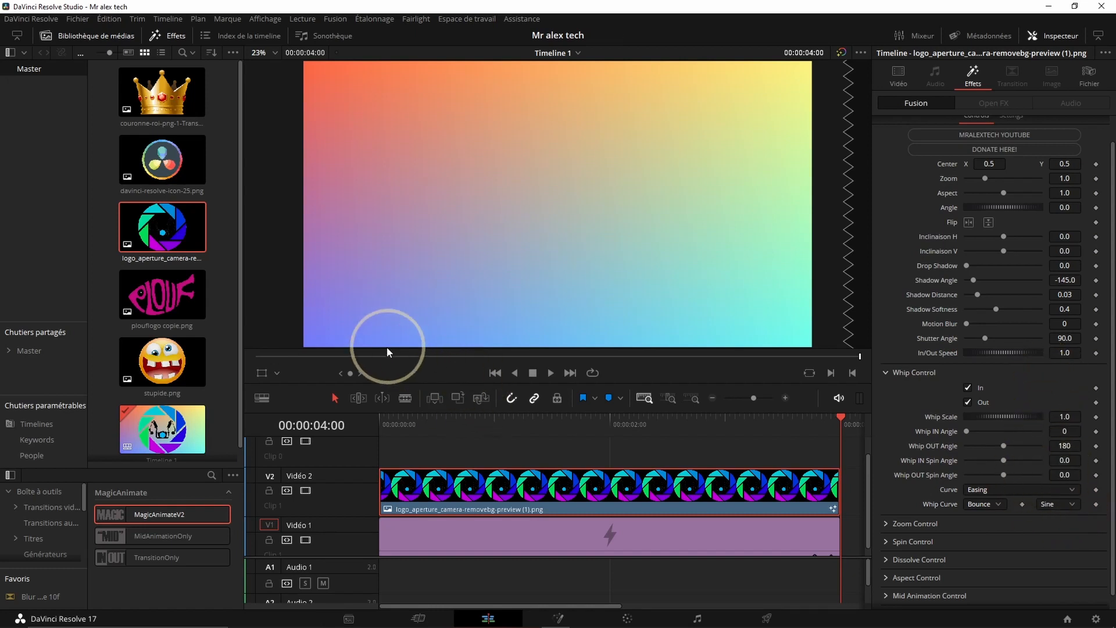
left_click_drag(280, 360, 240, 362)
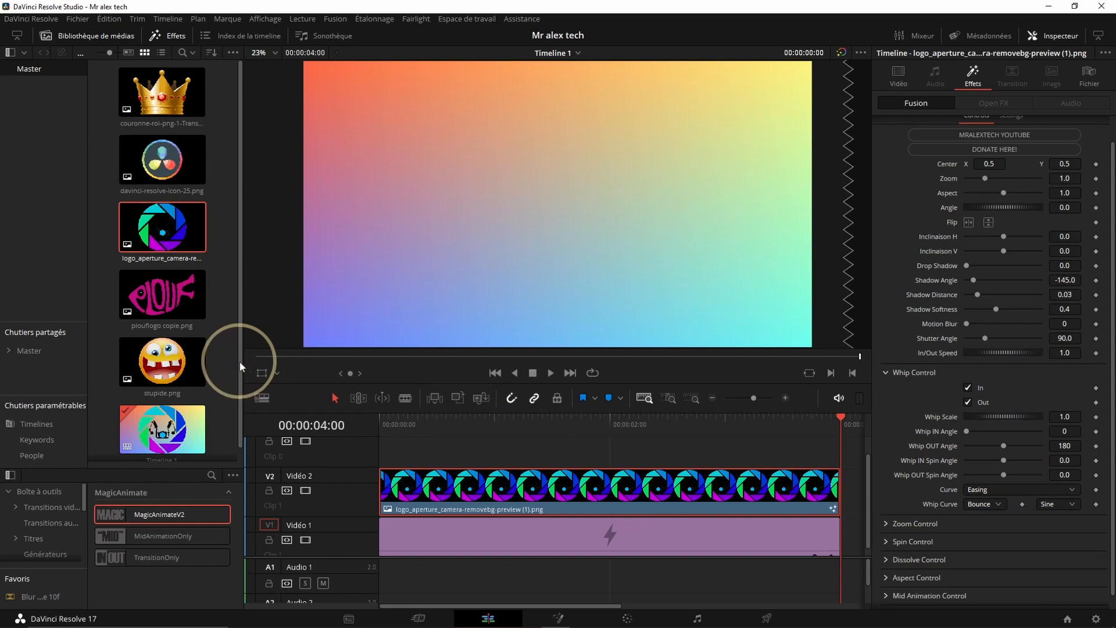
key("space")
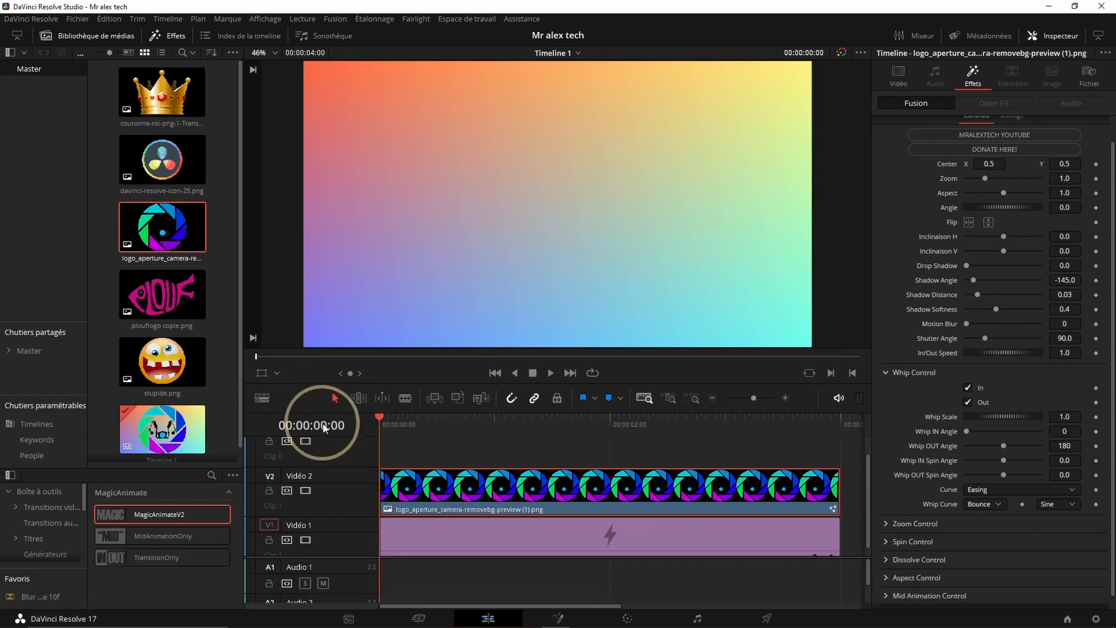
key("space")
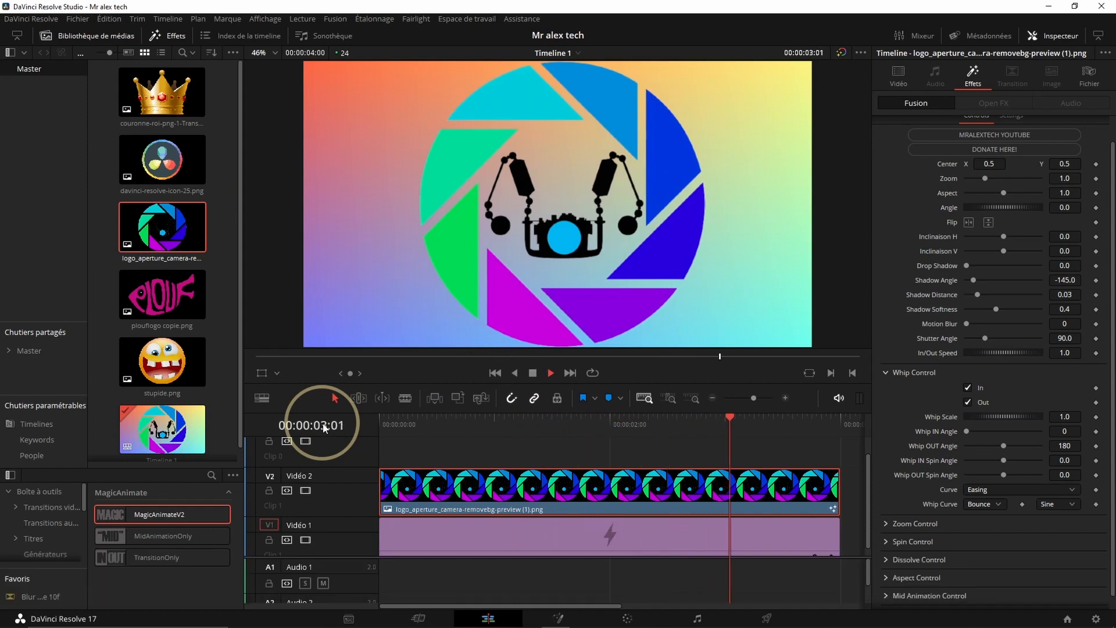
- Set the entrance Whip Curve to Sine and replay the logo animation from the timeline start
left_click(983, 504)
left_click(973, 377)
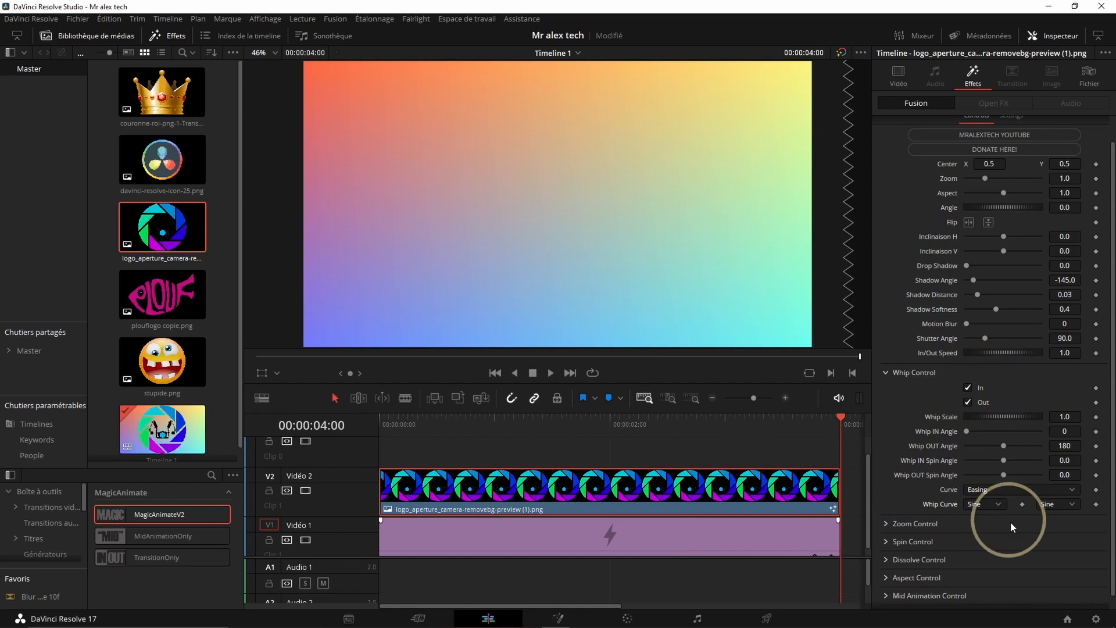
left_click_drag(505, 427, 379, 430)
key("space")
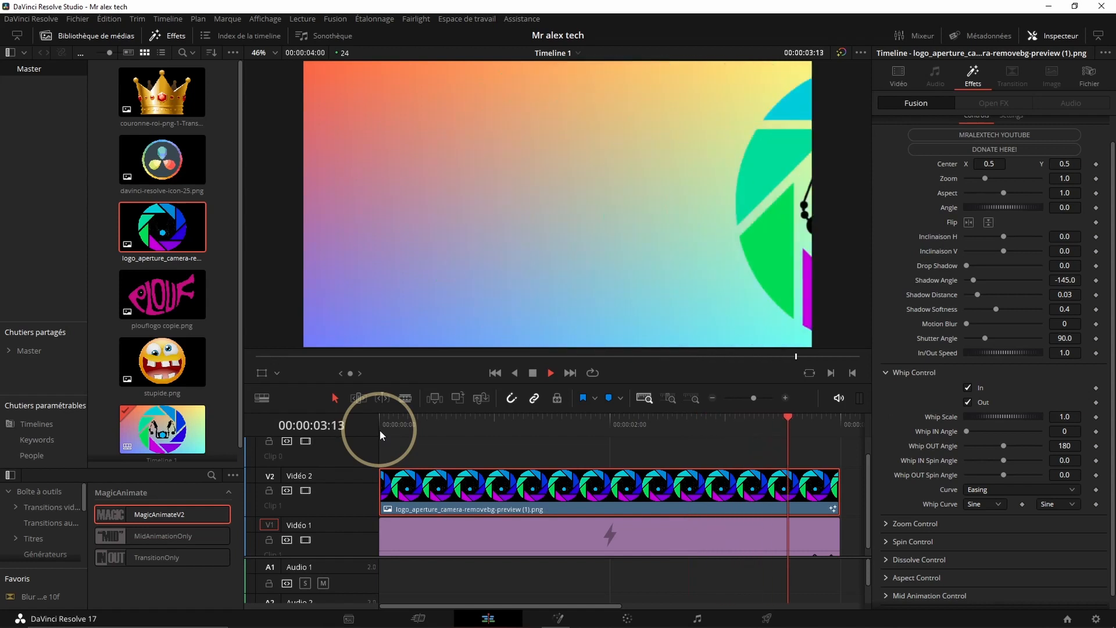
- Set the entrance Whip Curve to Back, keep Sine for the exit, and preview the animation from the start
left_click(380, 422)
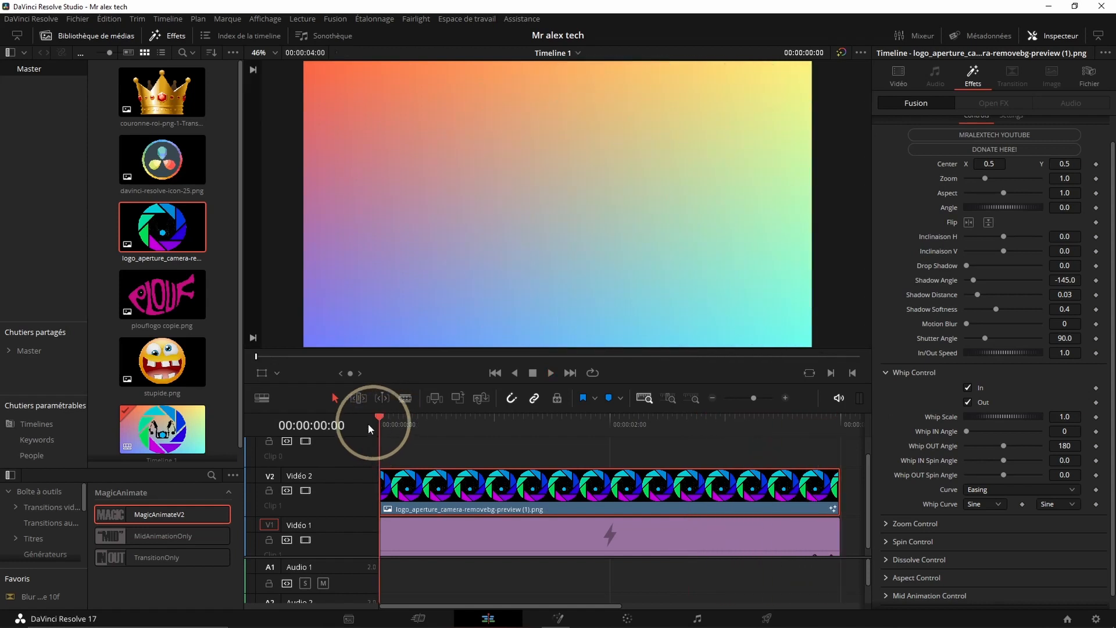
left_click(993, 504)
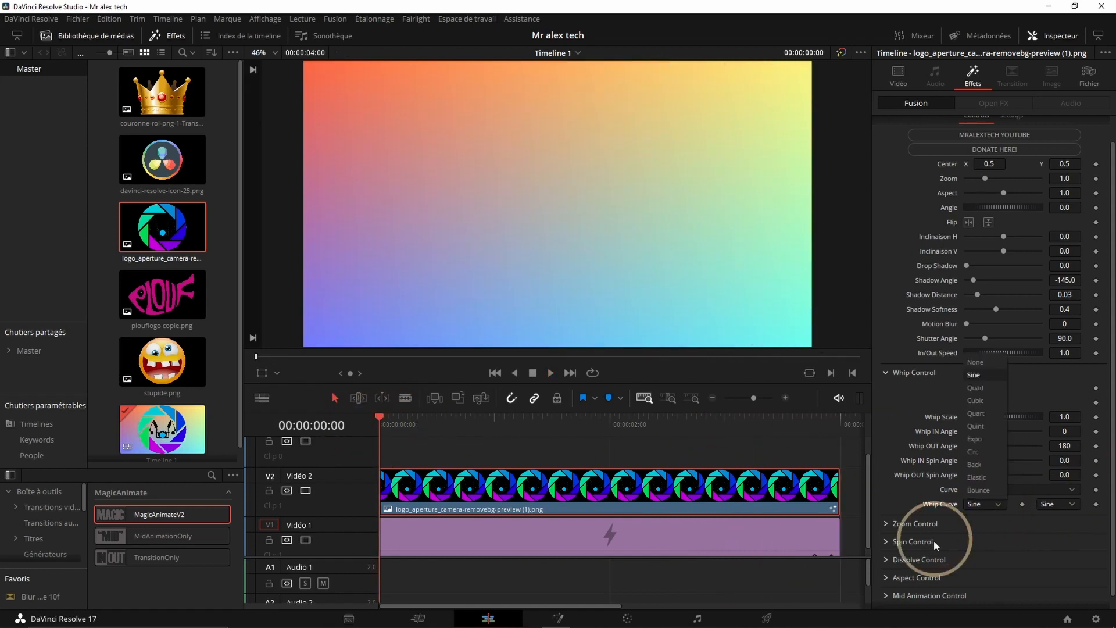
left_click(975, 464)
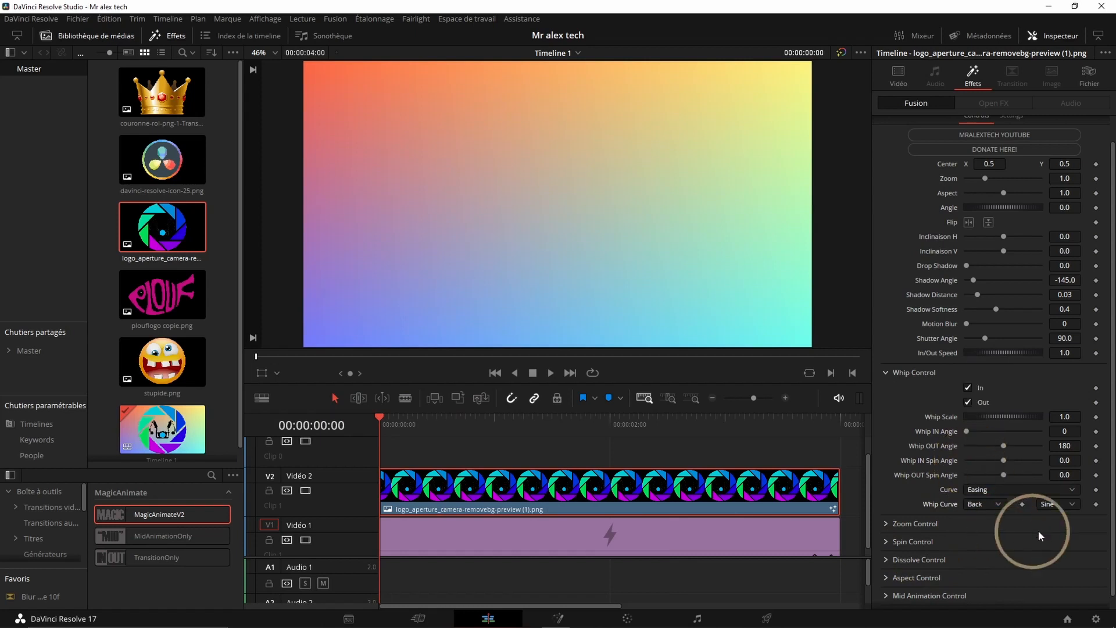
left_click(1072, 504)
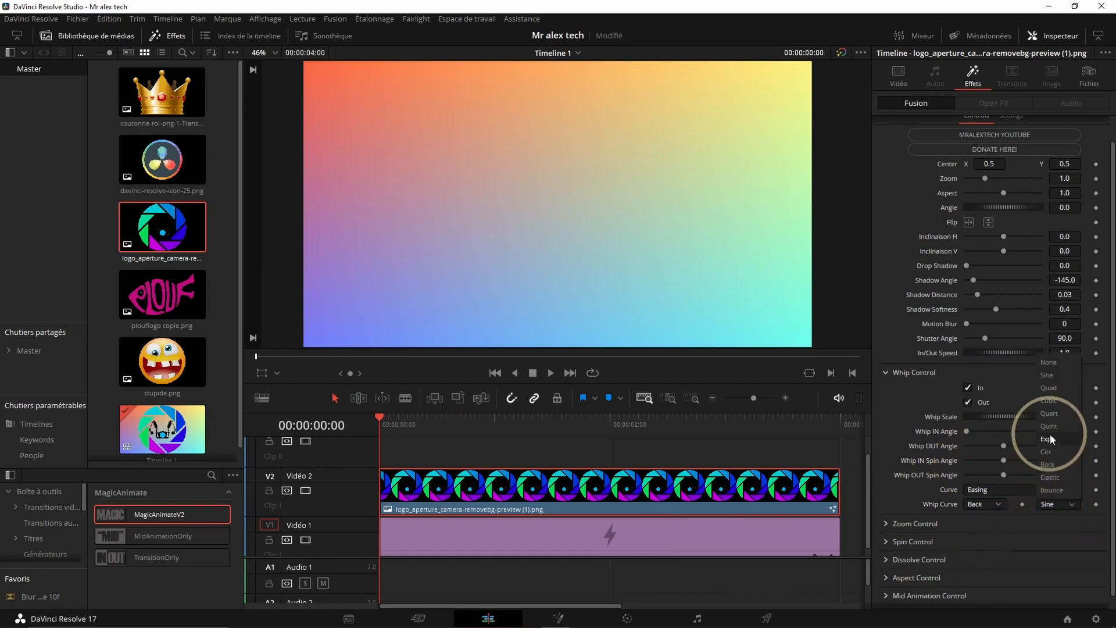
left_click(1054, 513)
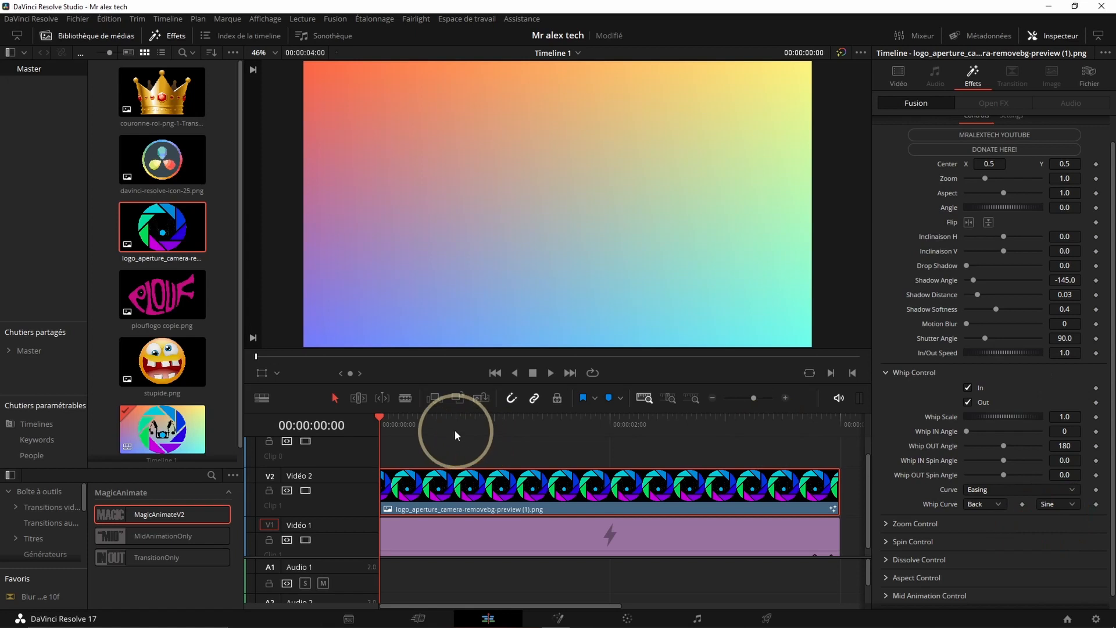
key("space")
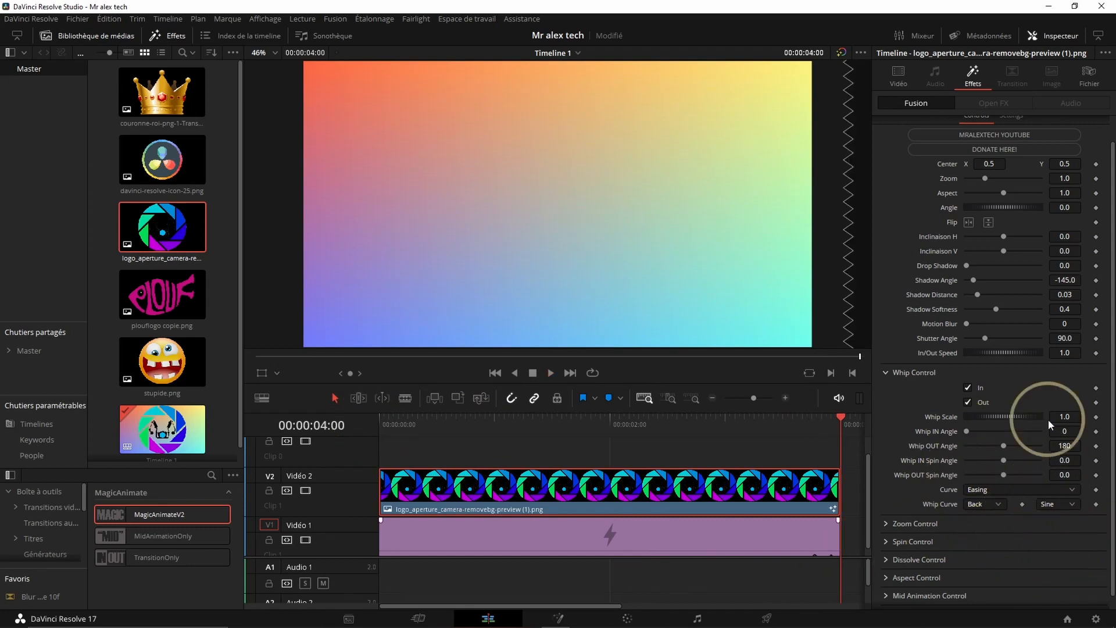
- Disable In and Out under Whip Control and enable both In and Out under Zoom Control
left_click(968, 387)
left_click(964, 401)
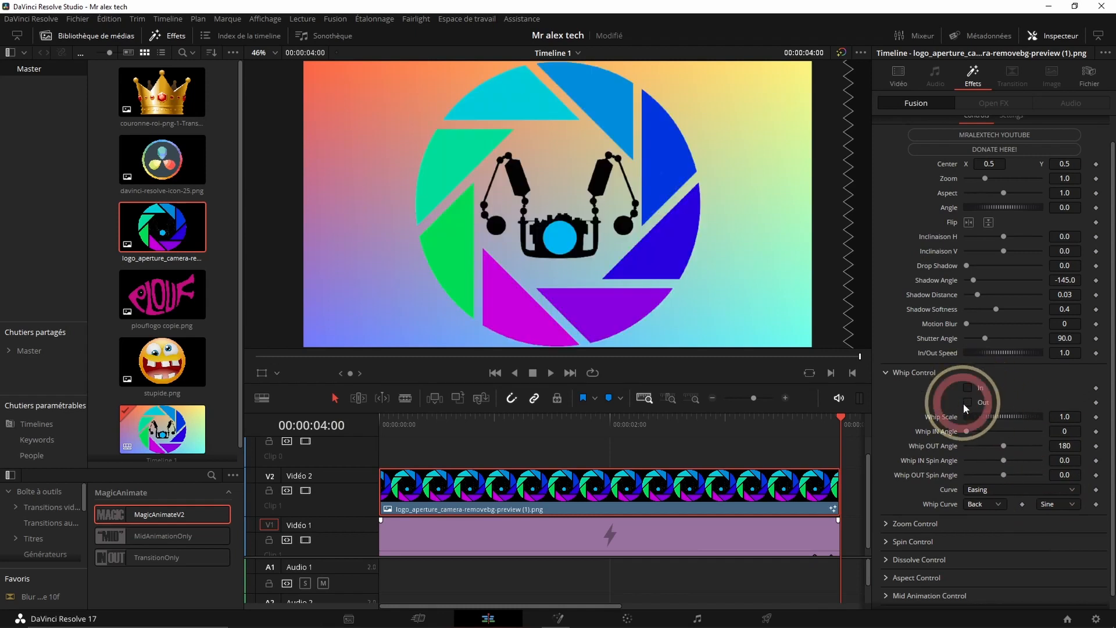
left_click(884, 523)
scroll(920, 486, "down", 2)
left_click(968, 469)
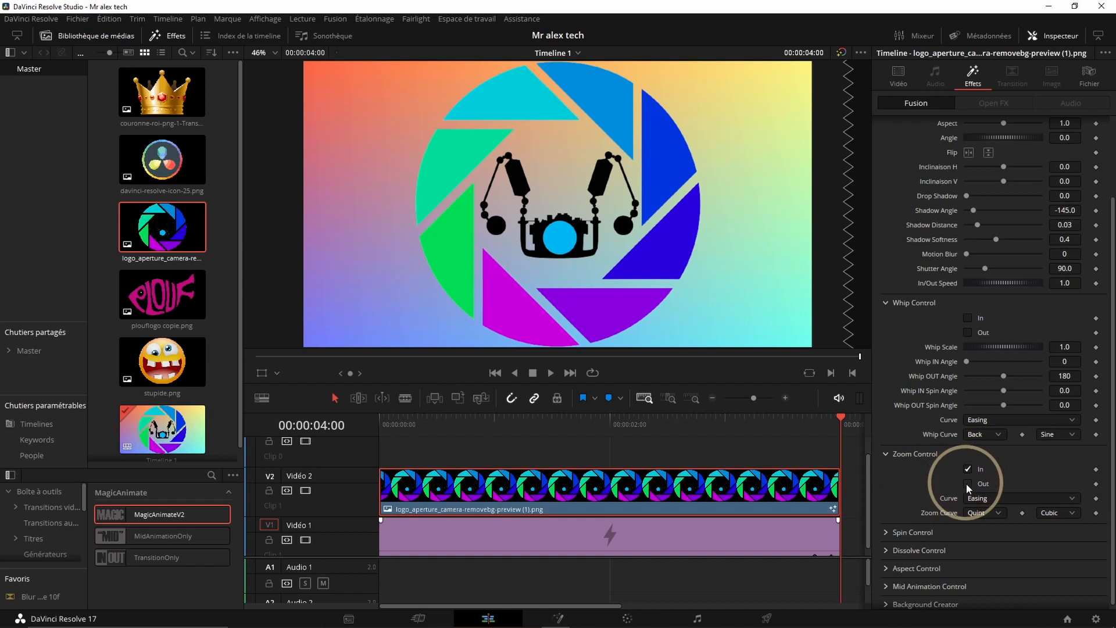
left_click(967, 484)
- Check the Zoom Curve options for the entrance and play the zoom animation from the timeline start
left_click(982, 513)
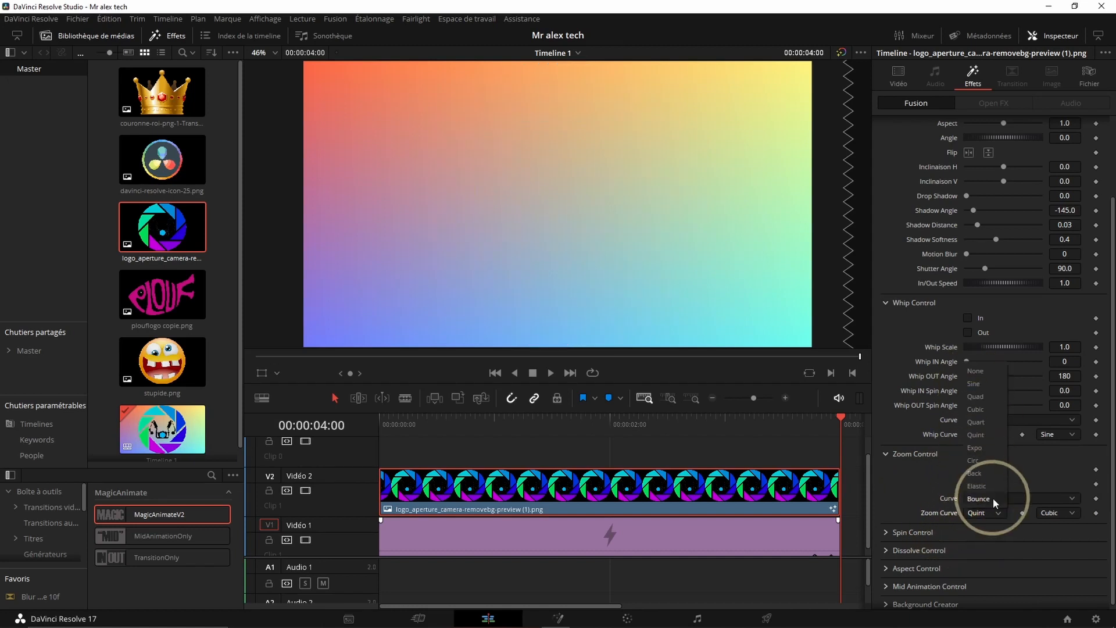
left_click(1020, 562)
left_click(376, 434)
key("space")
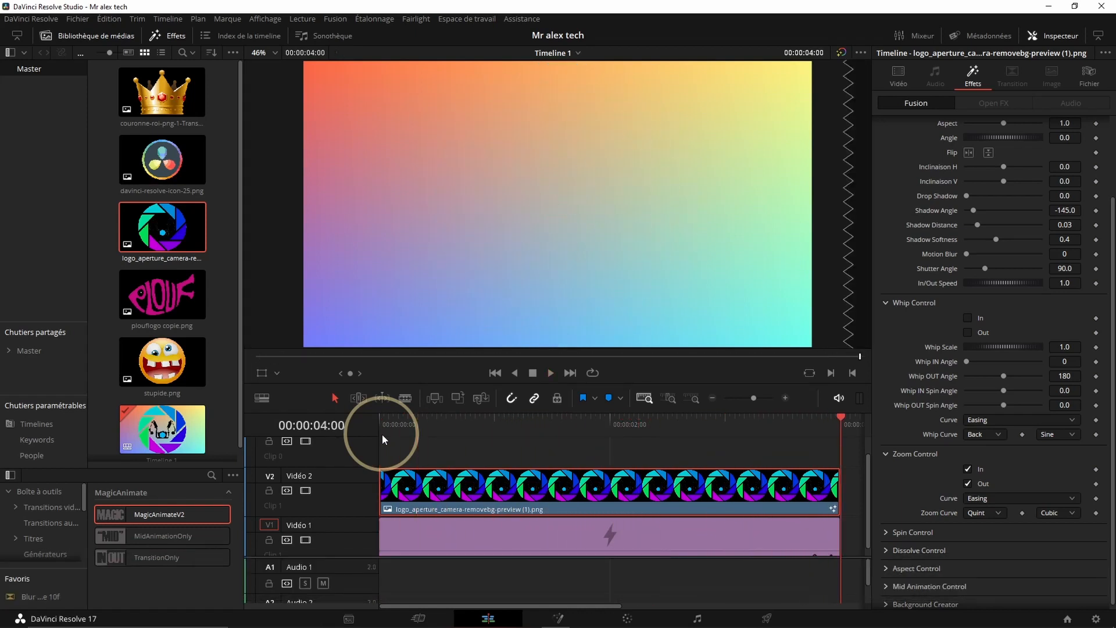
- Re-enable In and Out under Whip Control and preview the combined whip and zoom animation from the start
left_click(967, 318)
left_click(966, 333)
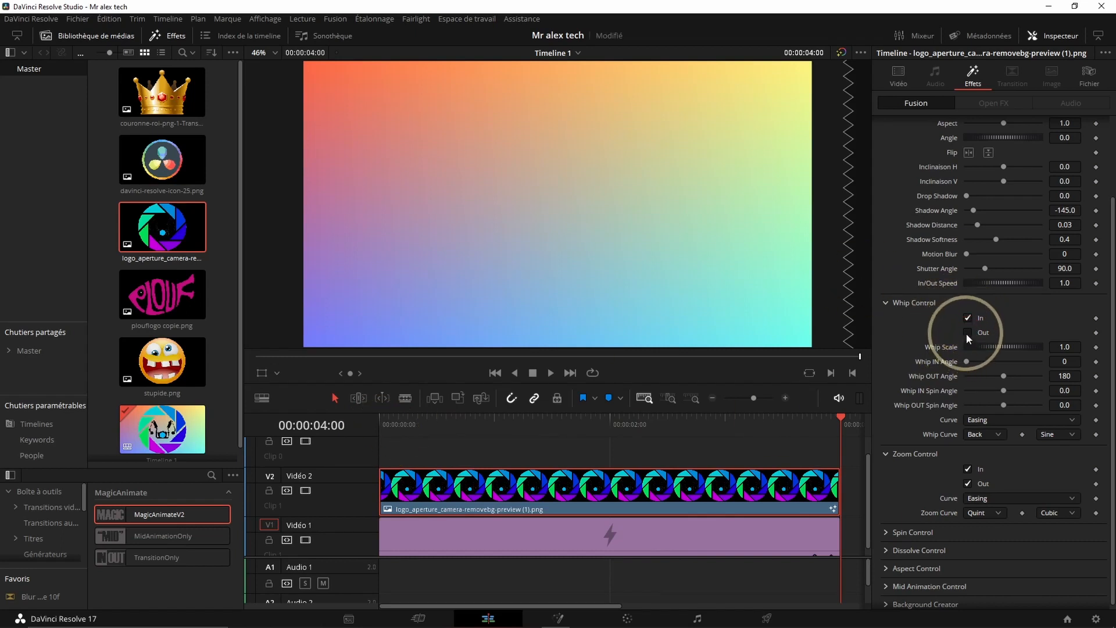
left_click_drag(404, 424, 312, 428)
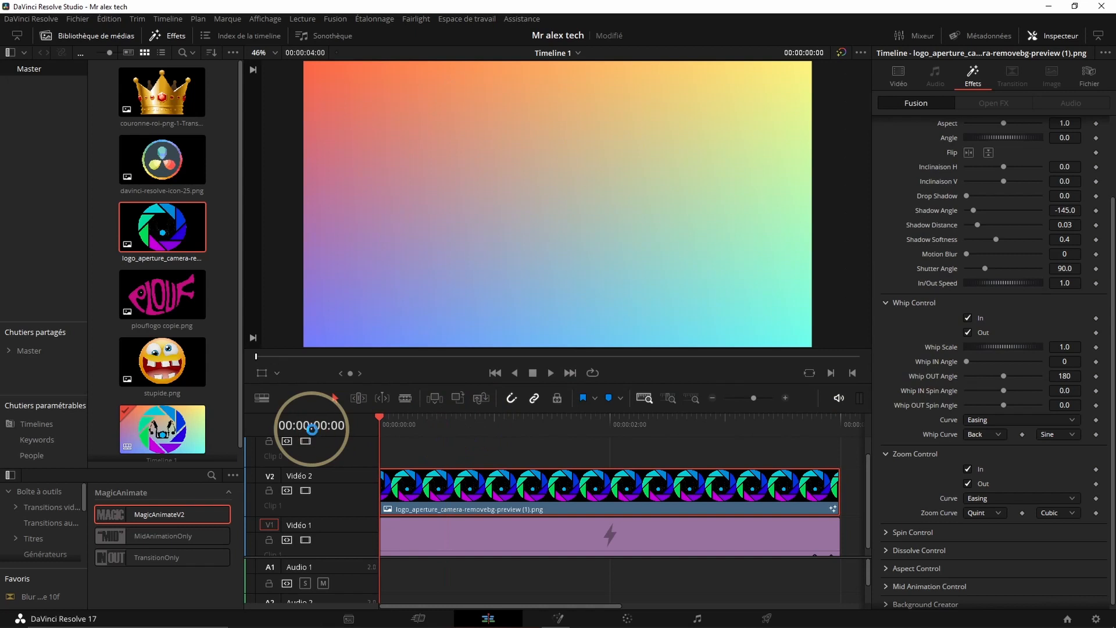
key("space")
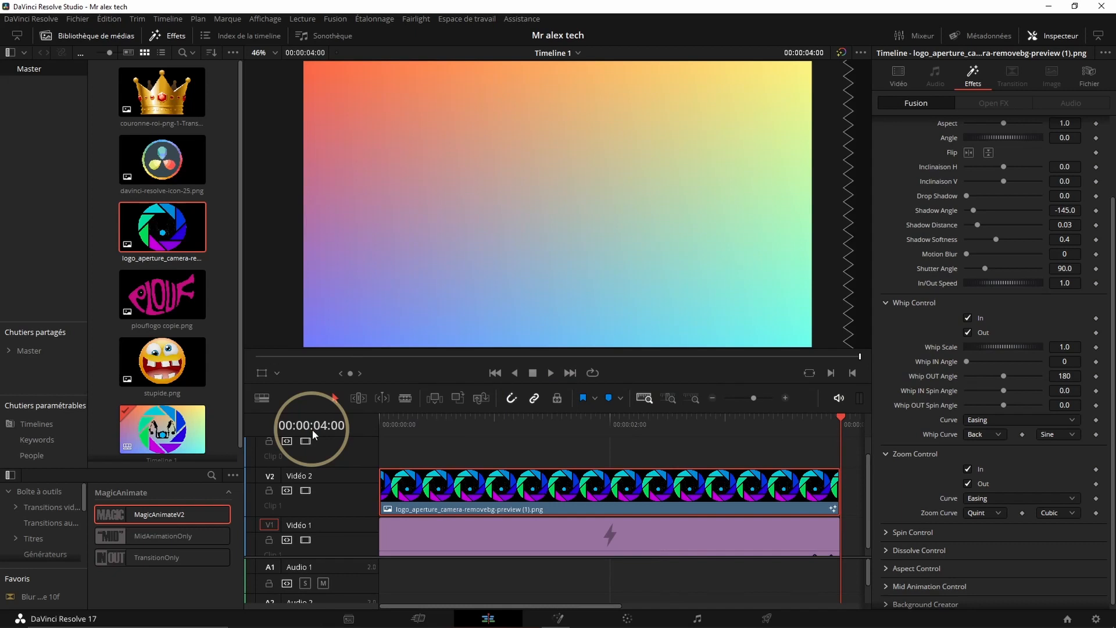
- Enable In and Out under Spin Control with a Spin OUT Scale of -360, and preview the combined animation from the start
scroll(1016, 440, "down", 1)
left_click(887, 526)
left_click(968, 557)
left_click(968, 556)
left_click_drag(485, 427, 349, 432)
key("space")
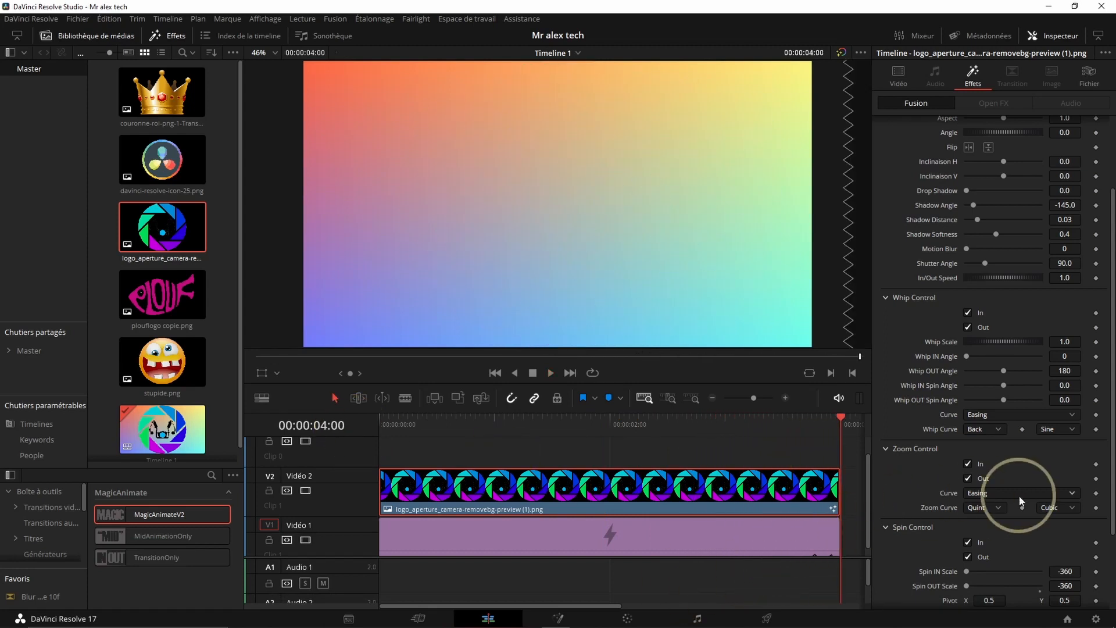
- Preview the animation from the start with In and Out enabled under Dissolve Control, and disable both again
scroll(1019, 495, "down", 3)
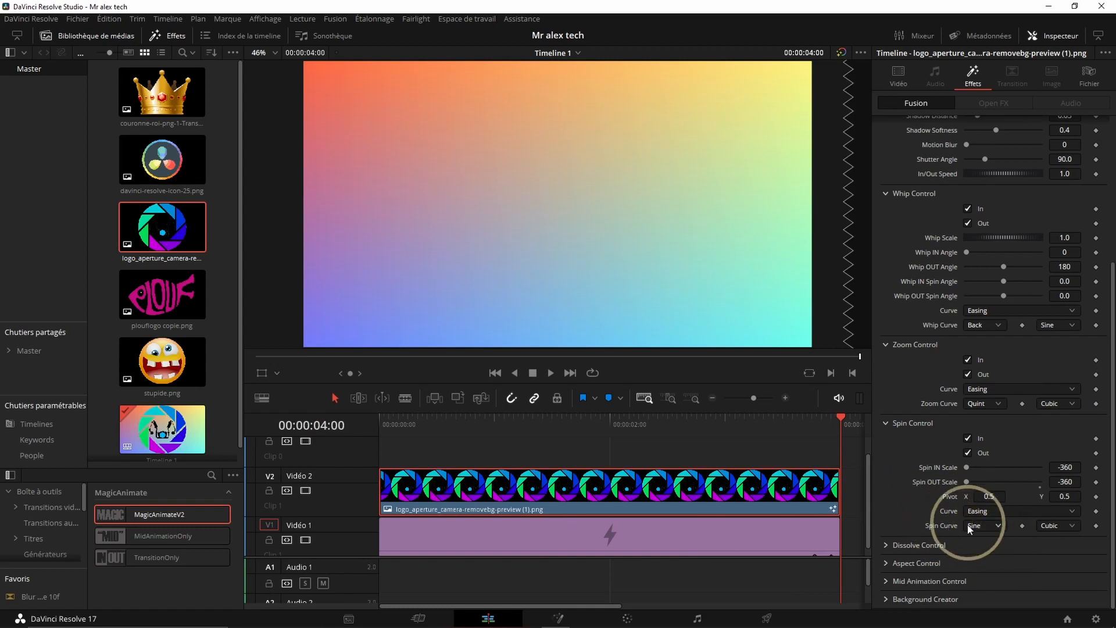
left_click(887, 544)
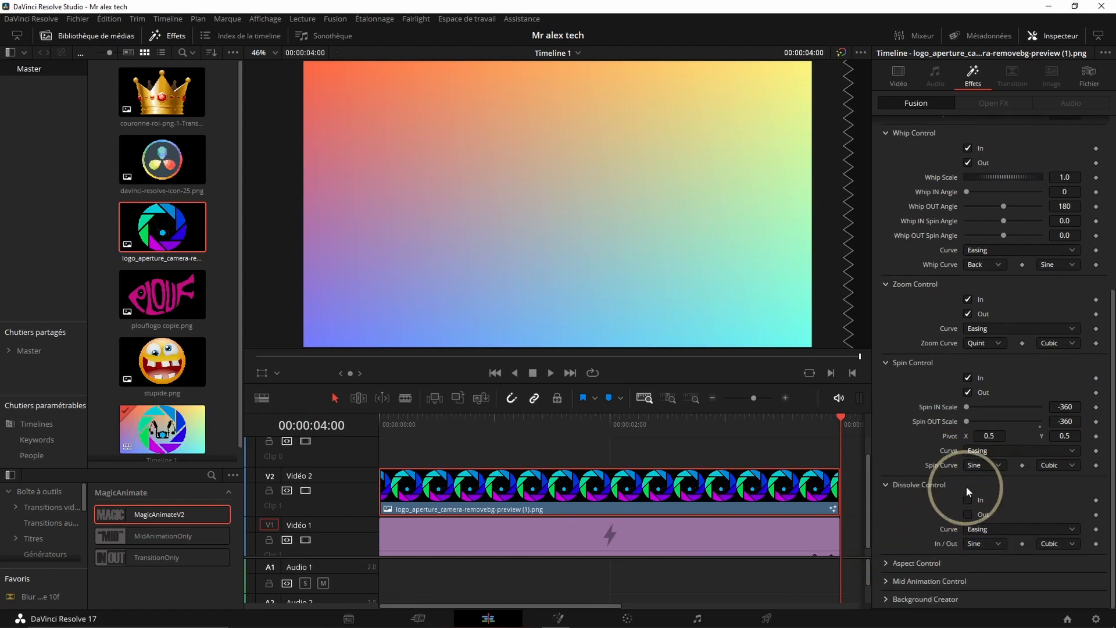
left_click(967, 500)
left_click(967, 514)
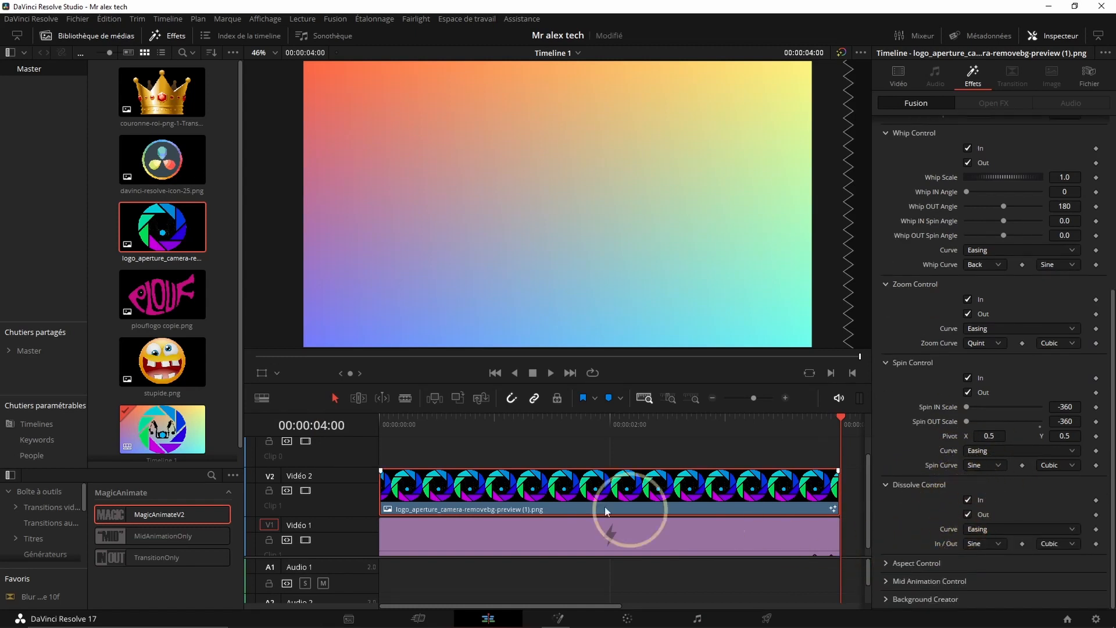
left_click_drag(420, 424, 317, 423)
key("space")
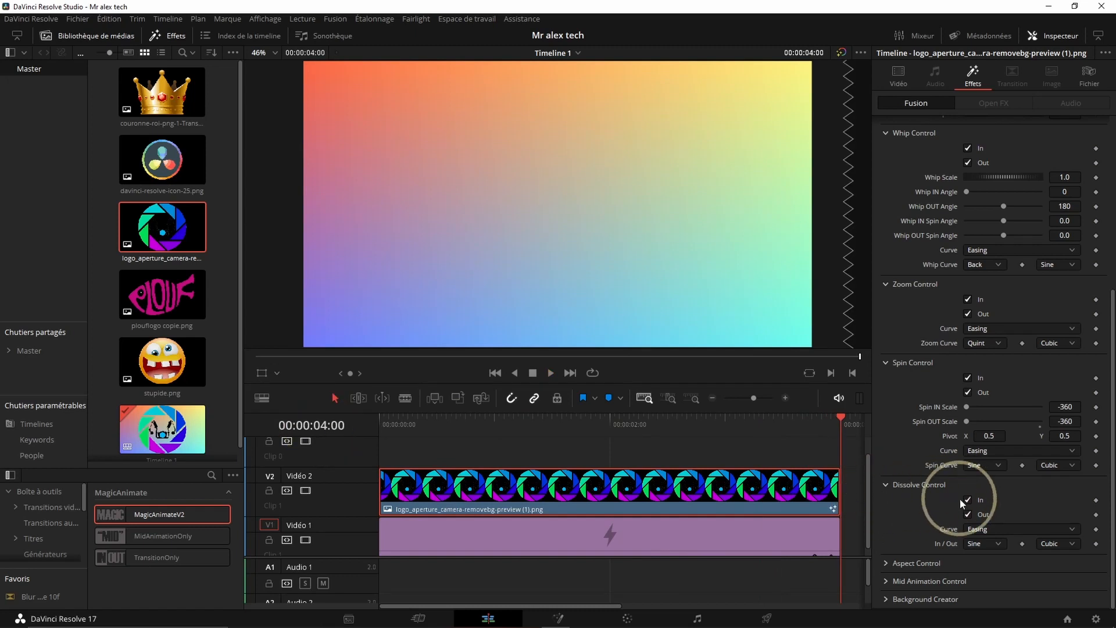
left_click(967, 500)
left_click(967, 515)
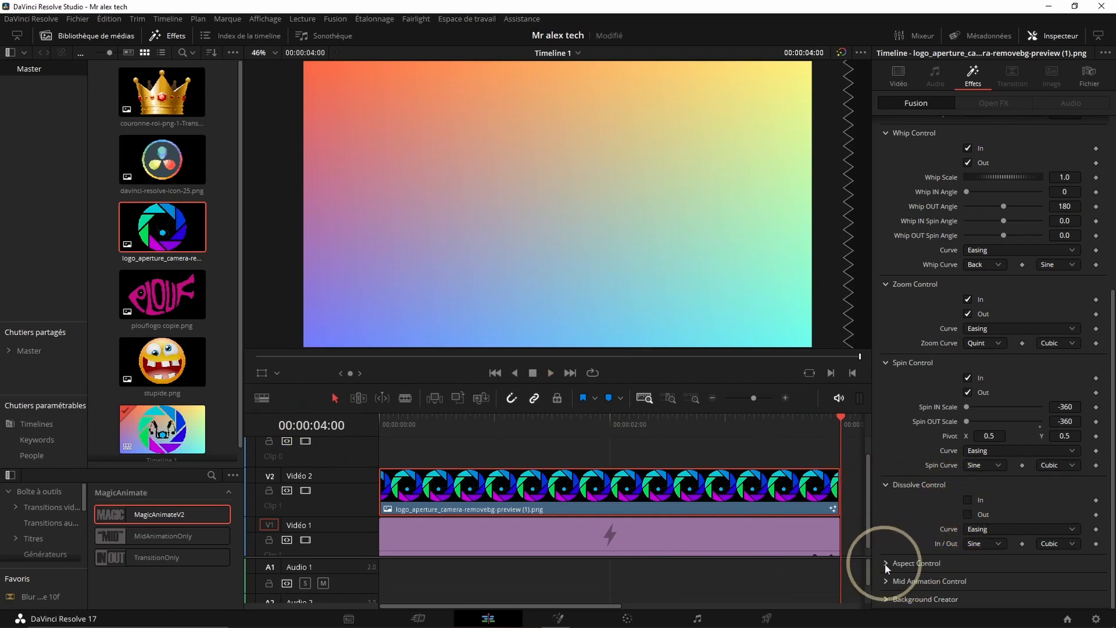
- Enable In and Out under Aspect Control and preview the combined animation from the timeline start
left_click(887, 562)
scroll(919, 517, "down", 2)
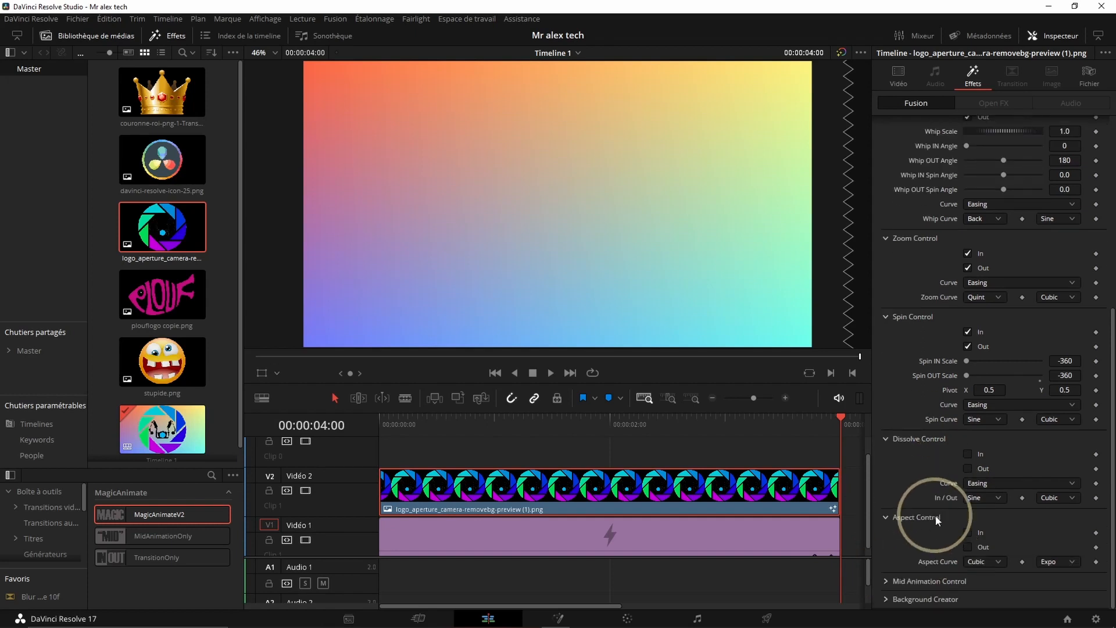
left_click(967, 531)
left_click(968, 546)
left_click(410, 424)
left_click_drag(409, 427, 342, 431)
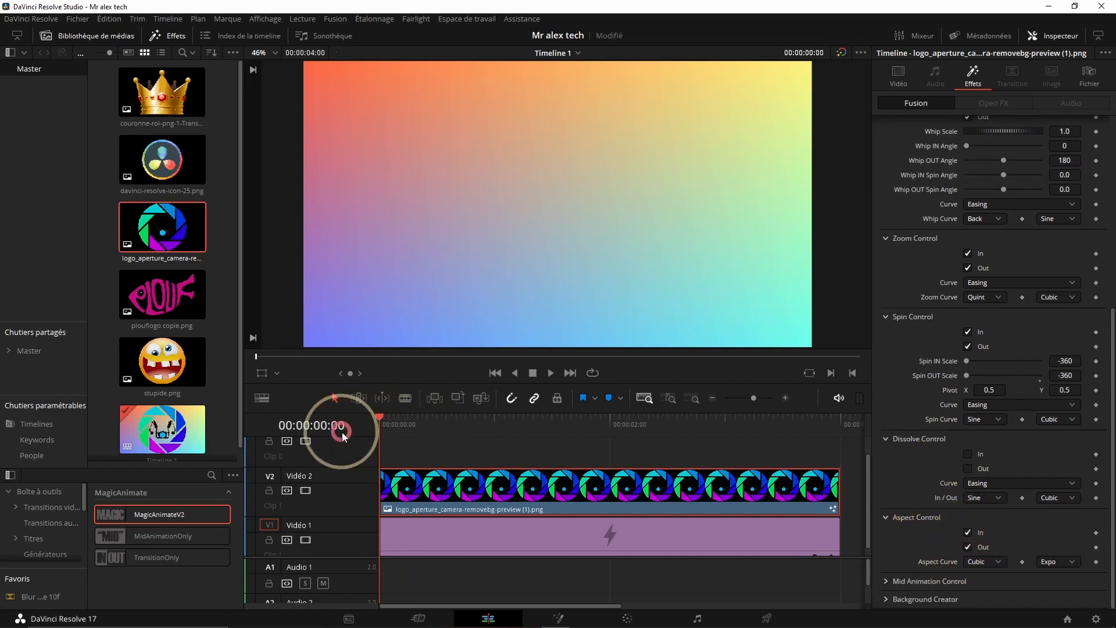
key("space")
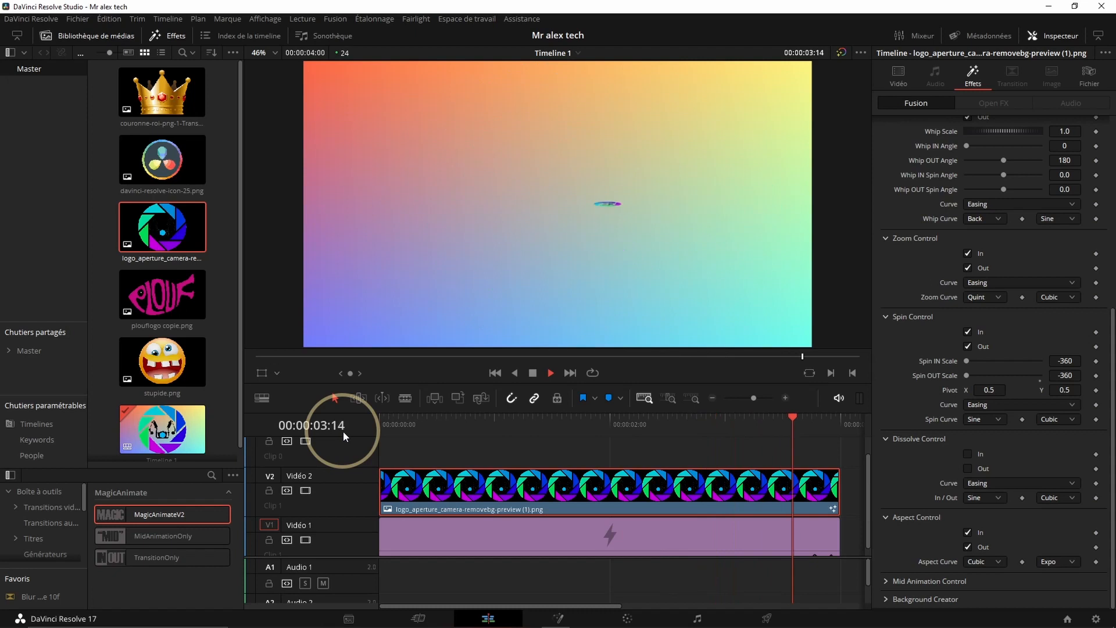
left_click(367, 451)
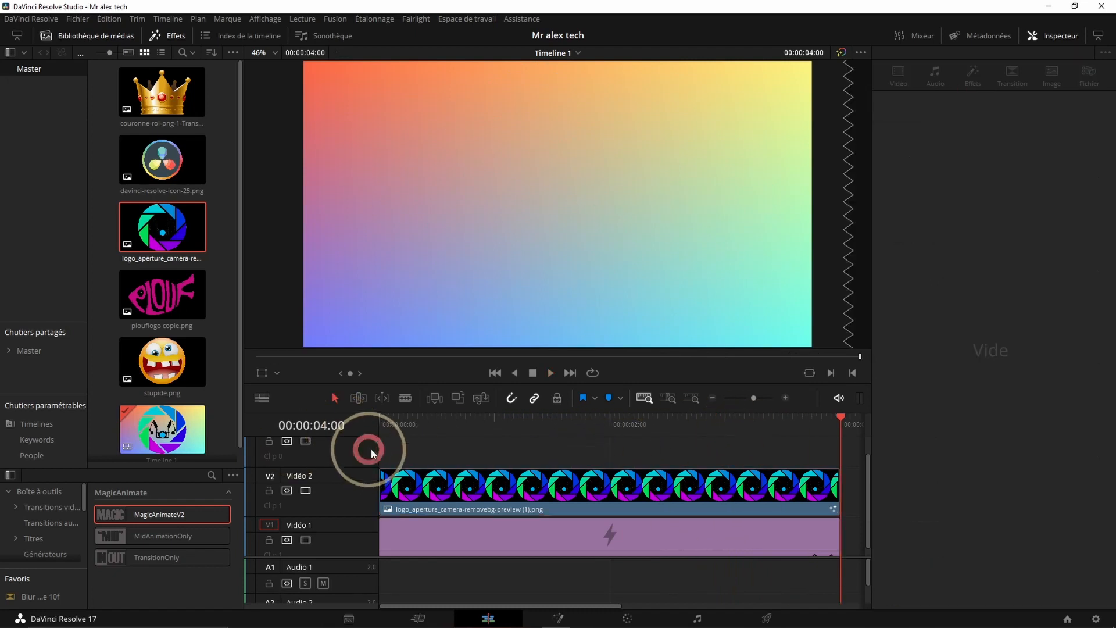
left_click_drag(438, 425, 356, 421)
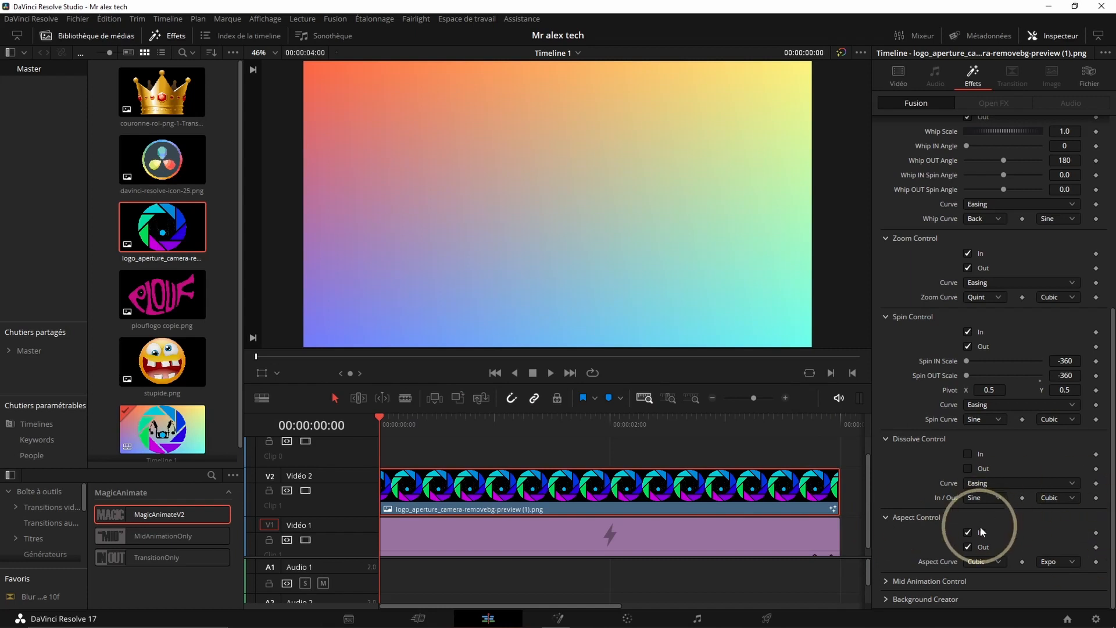
- Open the Mid Animation Control settings, set Pulse Scale to -2.899 and preview the pulse from the start
left_click(960, 419)
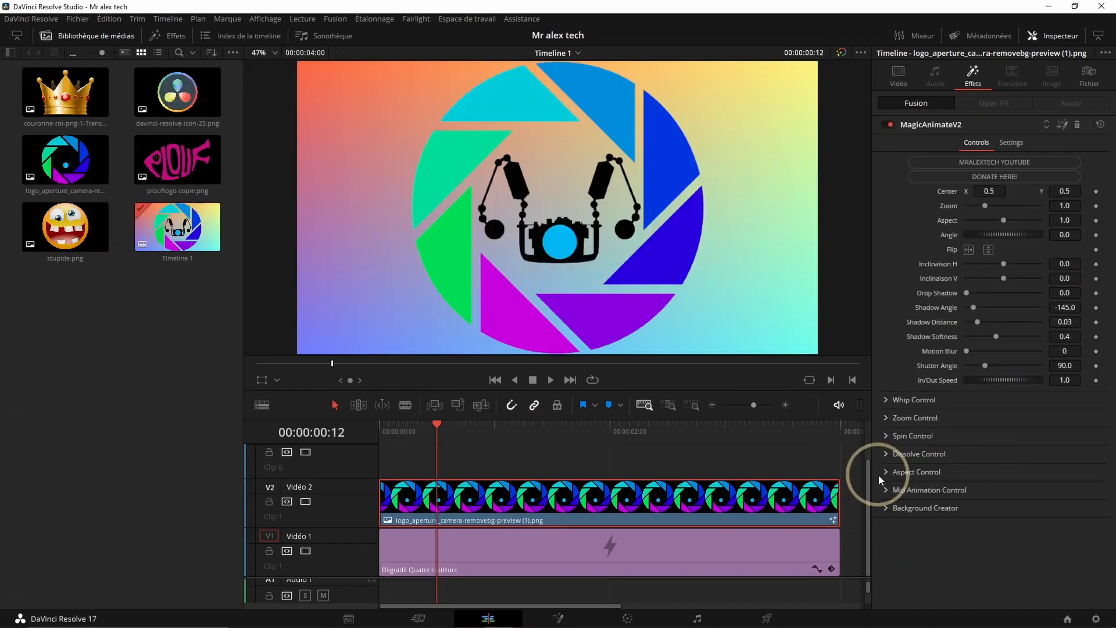
left_click(889, 490)
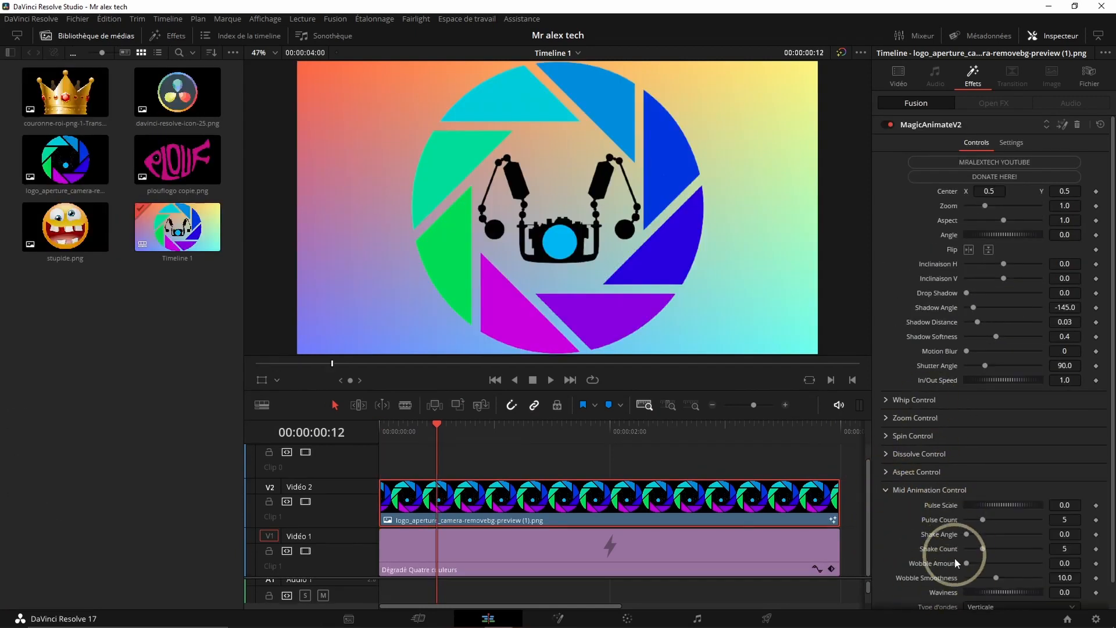
scroll(954, 552, "down", 1)
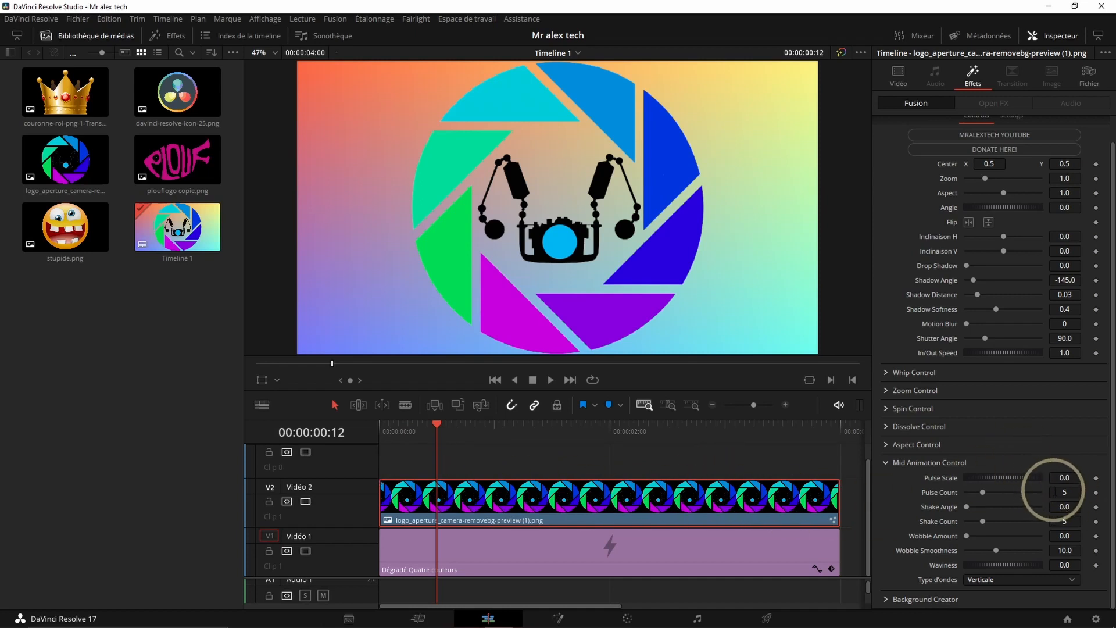
left_click_drag(1007, 480, 949, 483)
left_click_drag(437, 425, 379, 424)
key("space")
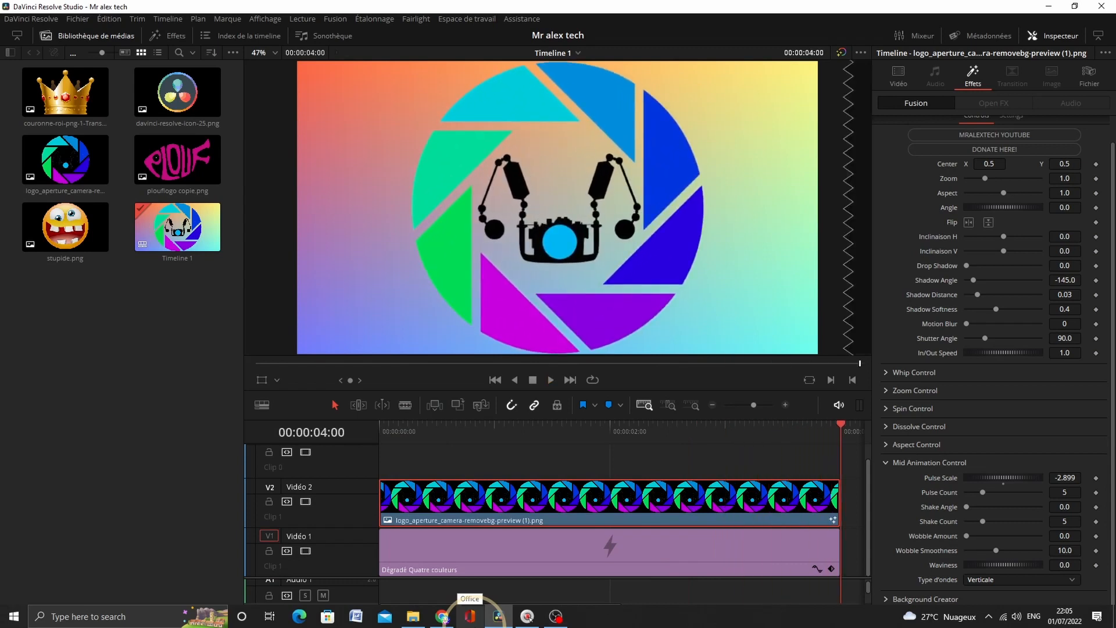
- Raise Pulse Count to 20 and preview the faster pulse from the start of the timeline
left_click(383, 437)
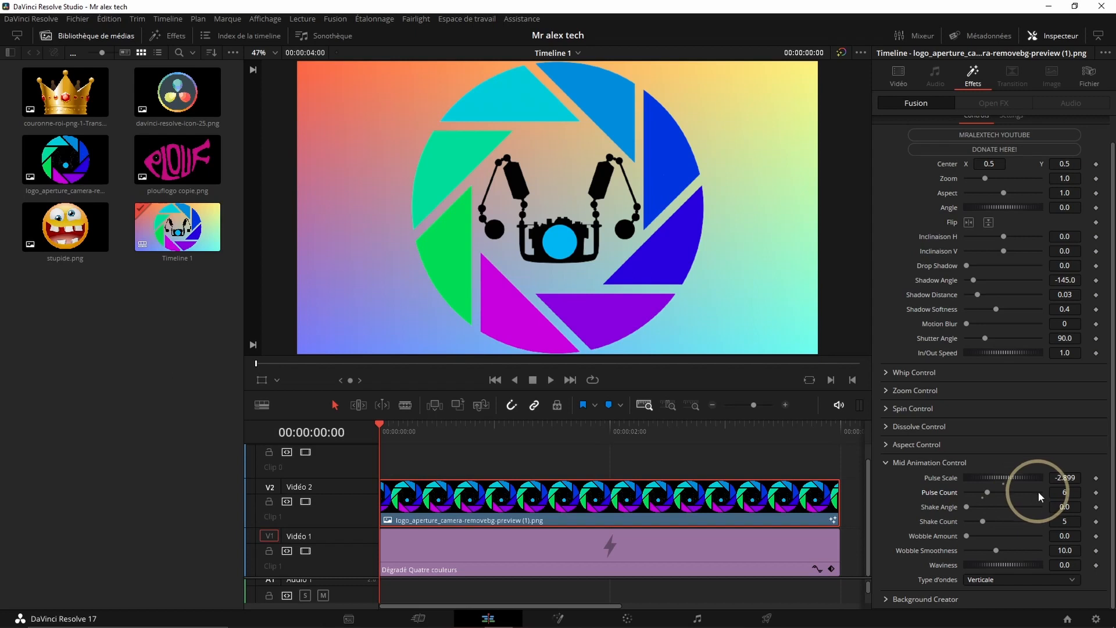
left_click_drag(1040, 492, 1078, 493)
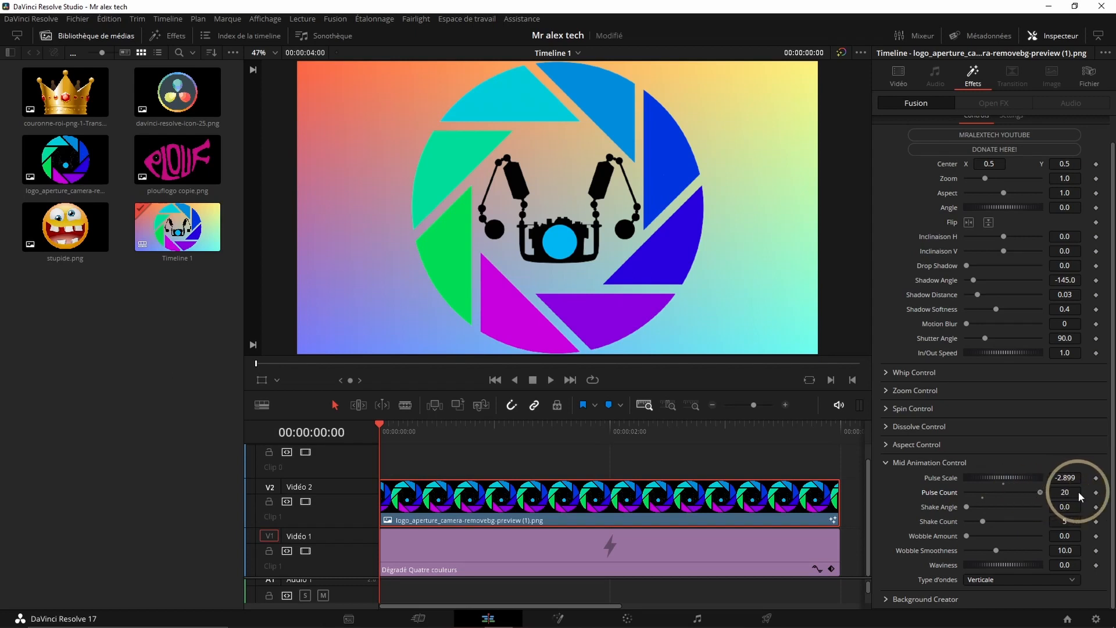
left_click(553, 535)
key("space")
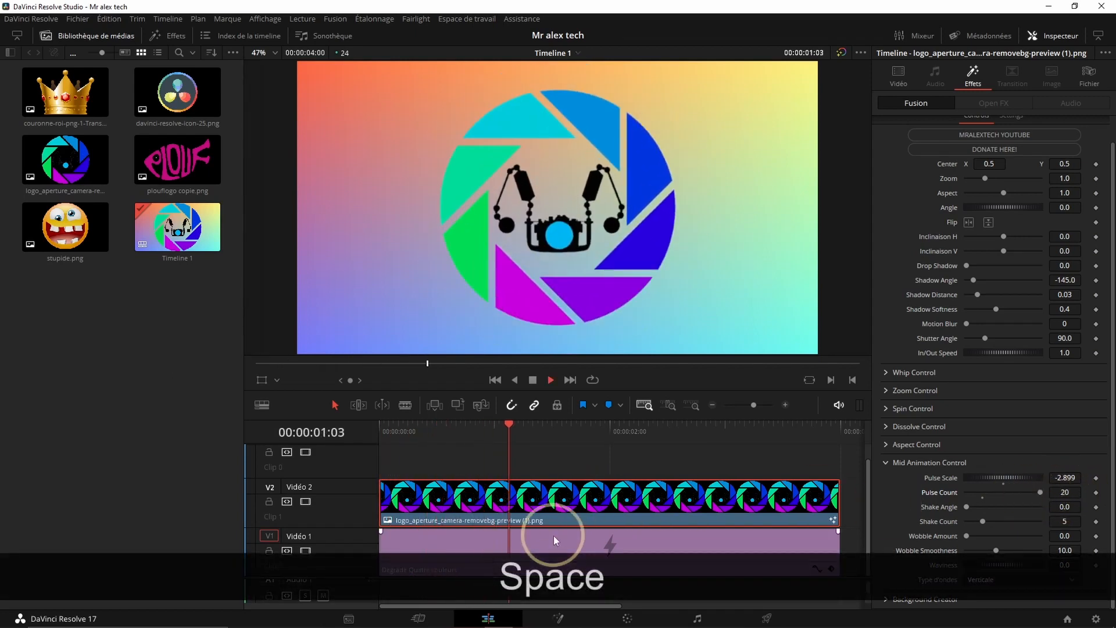
key("space")
left_click(576, 513)
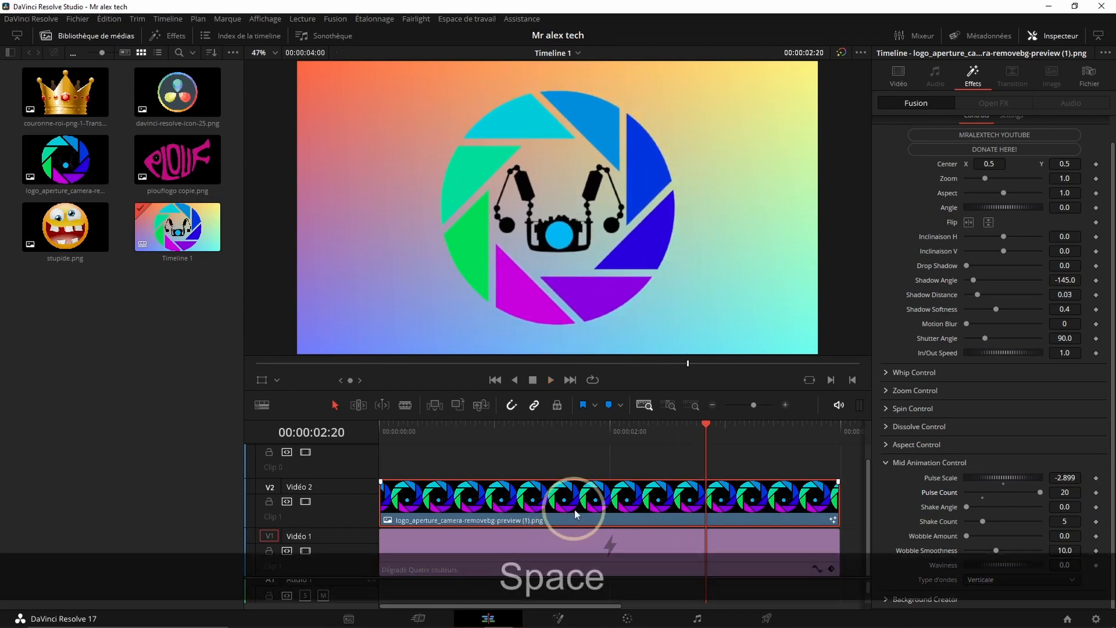
left_click_drag(521, 431, 372, 428)
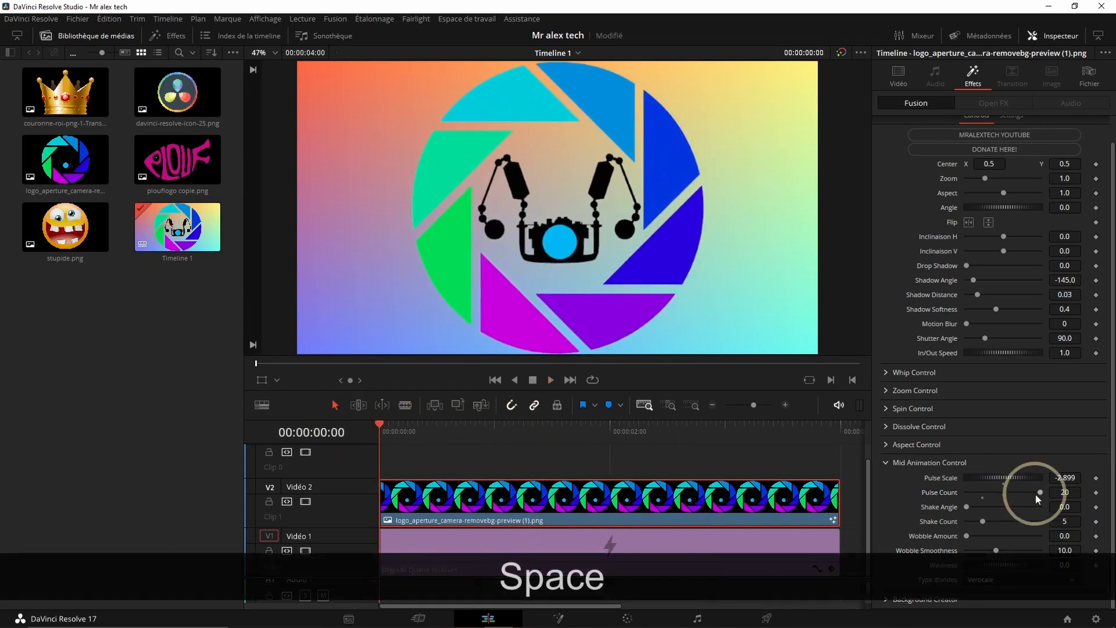
- Preview the logo with Pulse Scale at 1.072 and Pulse Count at 13, and reset both to their defaults
left_click_drag(1039, 495, 1017, 477)
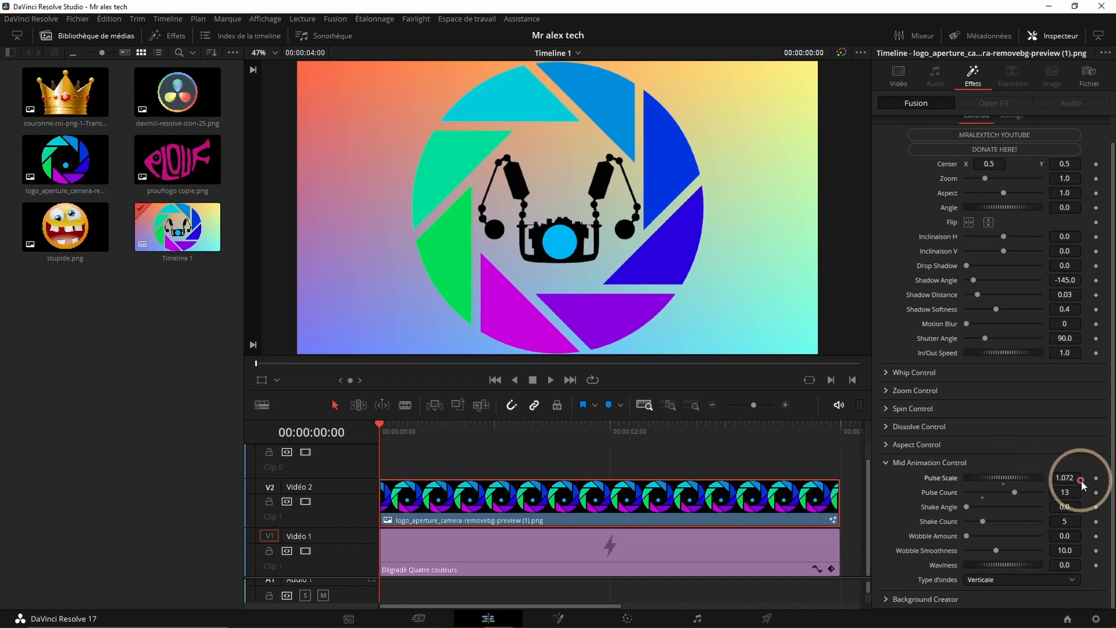
key("space")
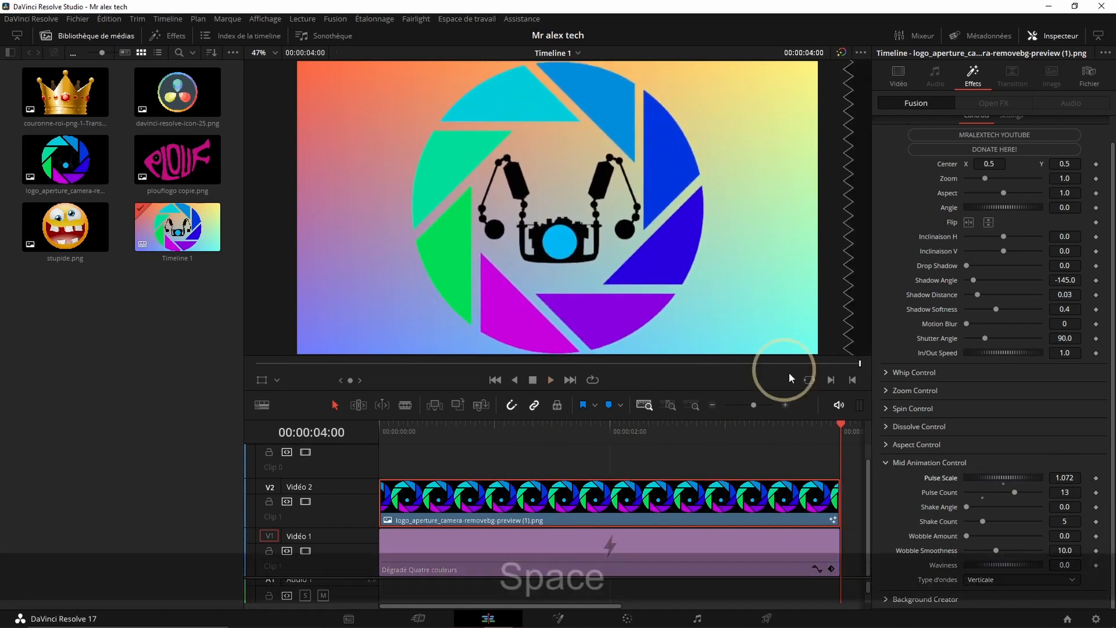
key("space")
double_click(941, 479)
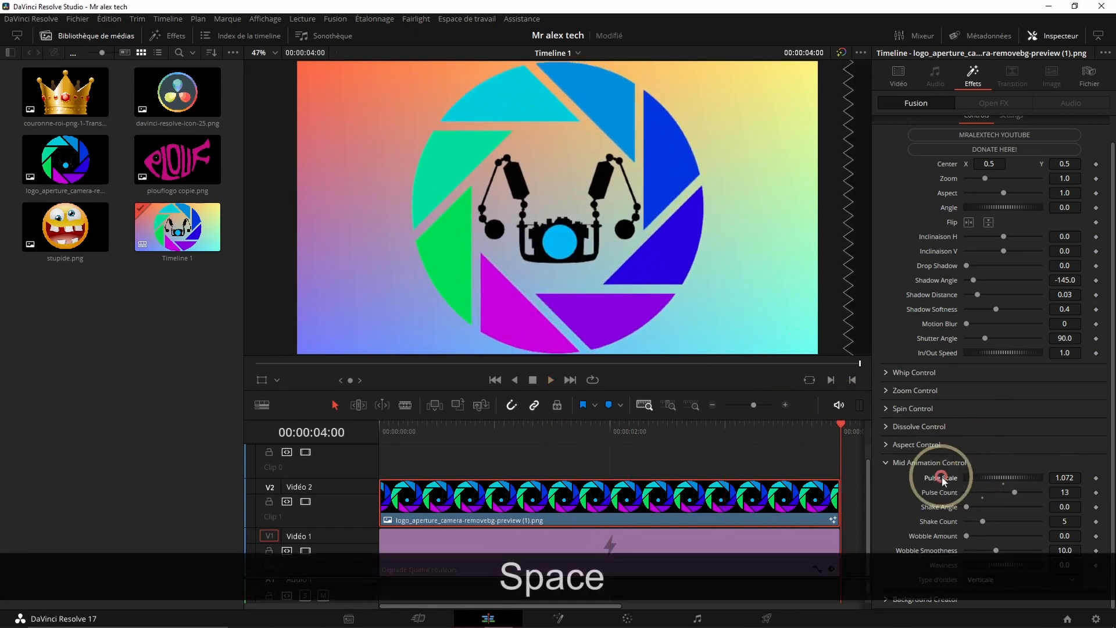
double_click(944, 493)
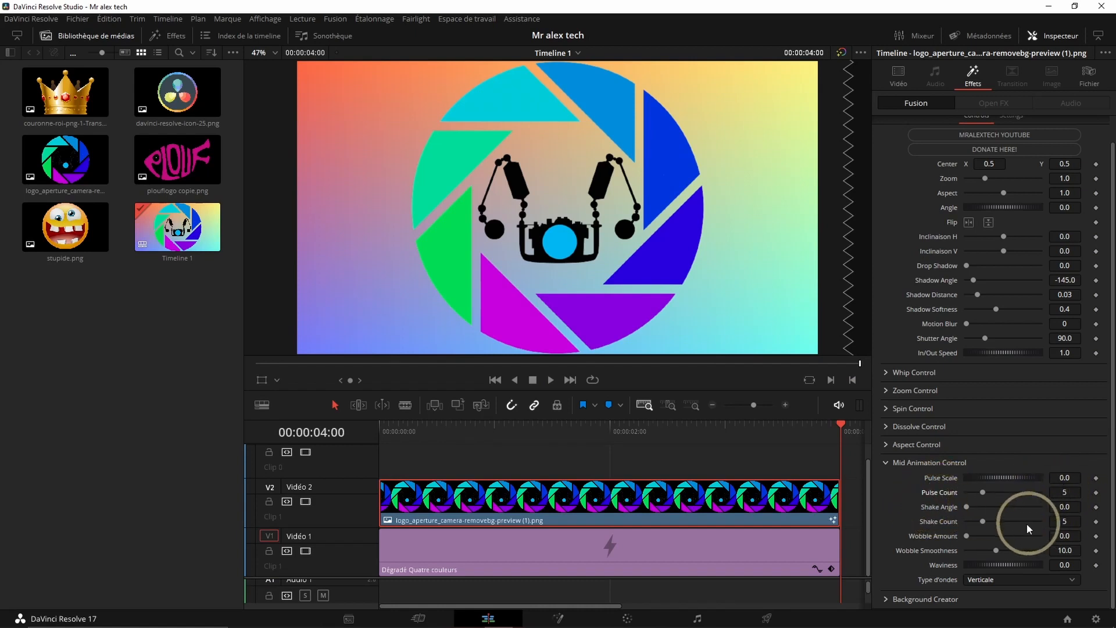
- Set Shake Angle to 16.9 and Shake Count to 11, and preview the shake from the timeline start
left_click_drag(966, 507, 981, 507)
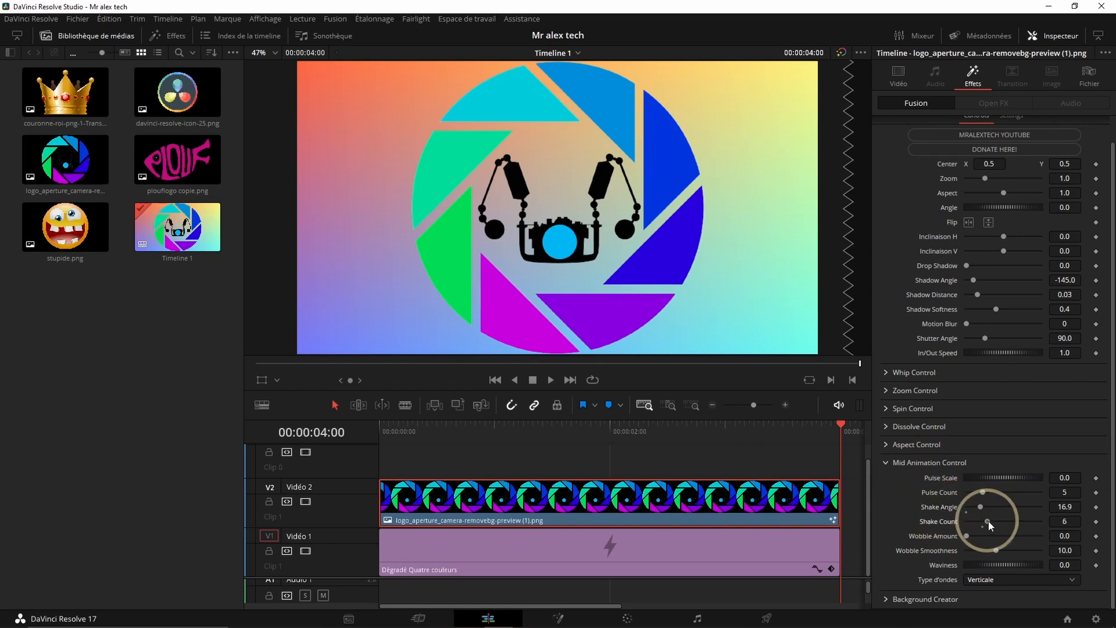
key("space")
left_click_drag(482, 431, 383, 457)
key("space")
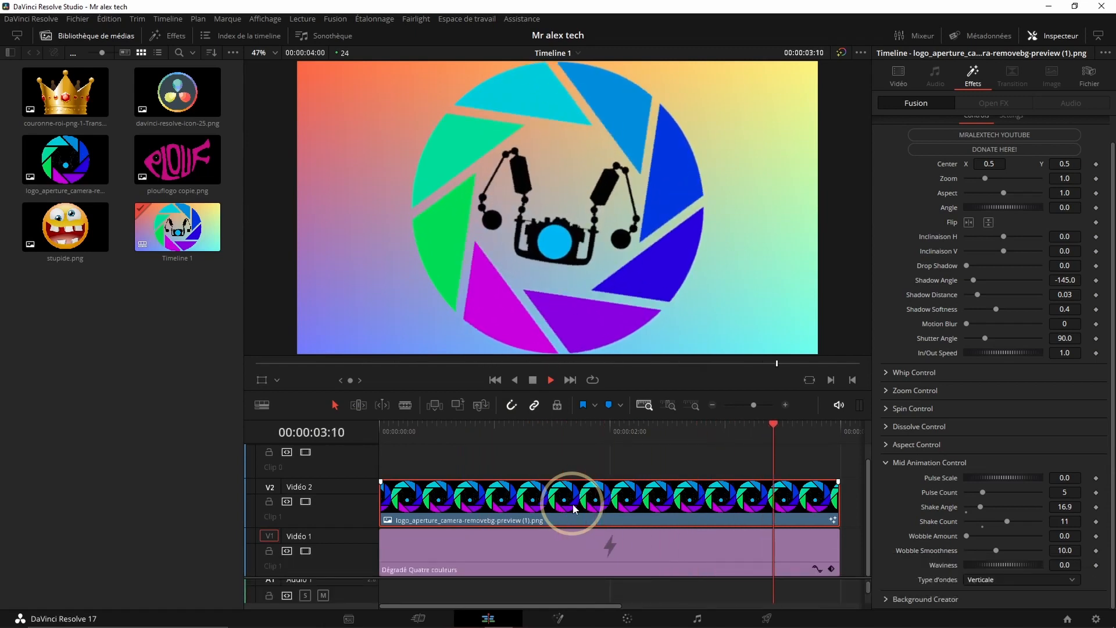
left_click(798, 536)
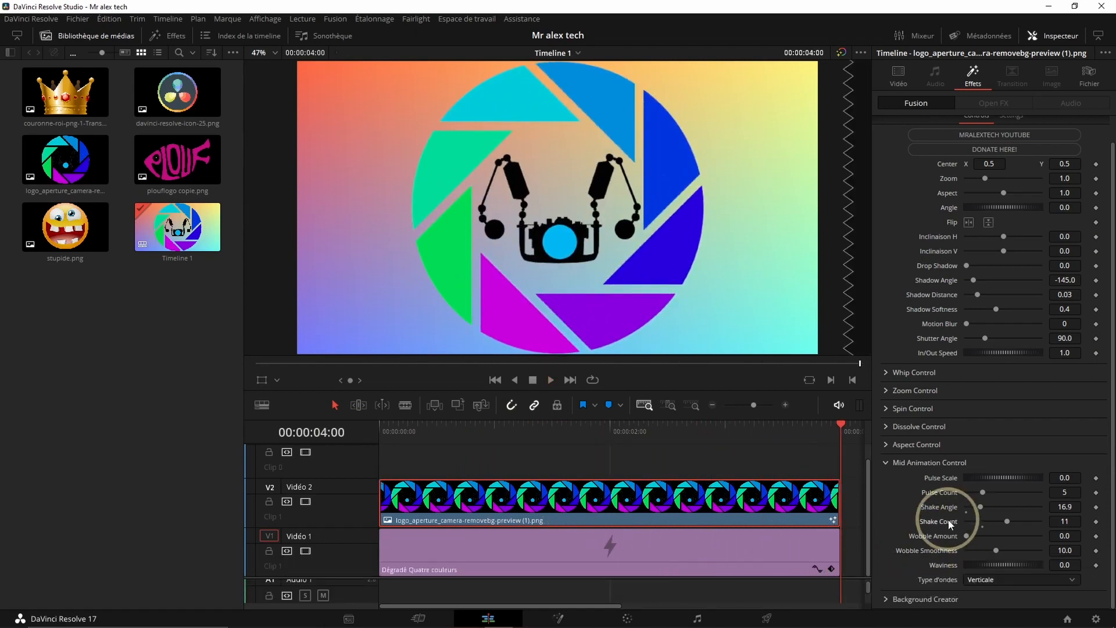
- Reset Shake Count, set Wobble Amount to 6.27 and Wobble Smoothness to 4.13, and preview from the start
left_click(954, 571)
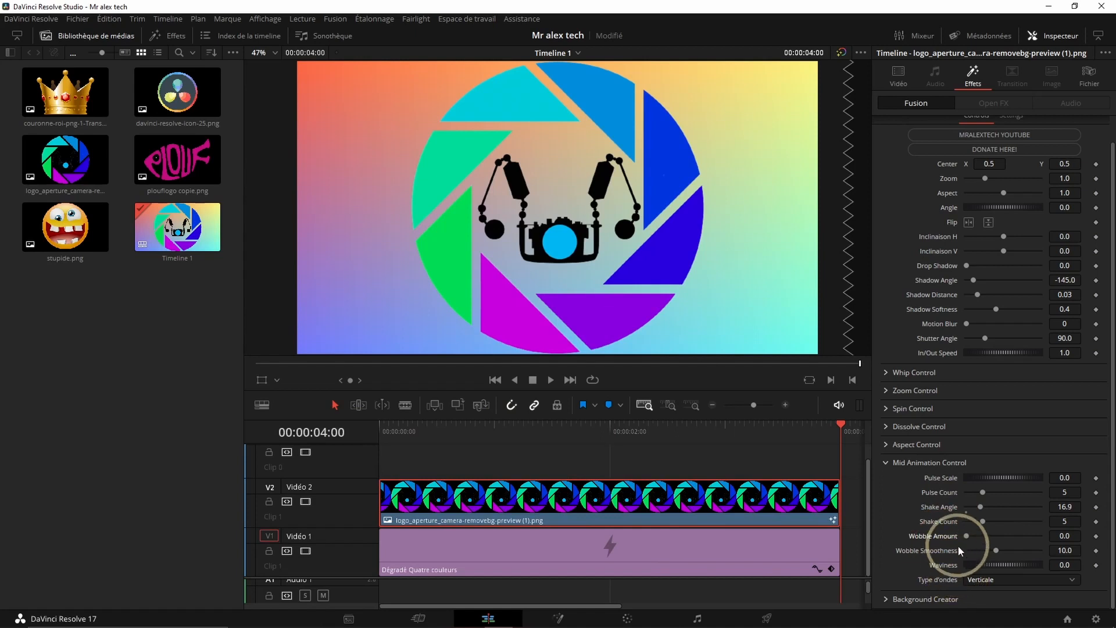
left_click(1013, 535)
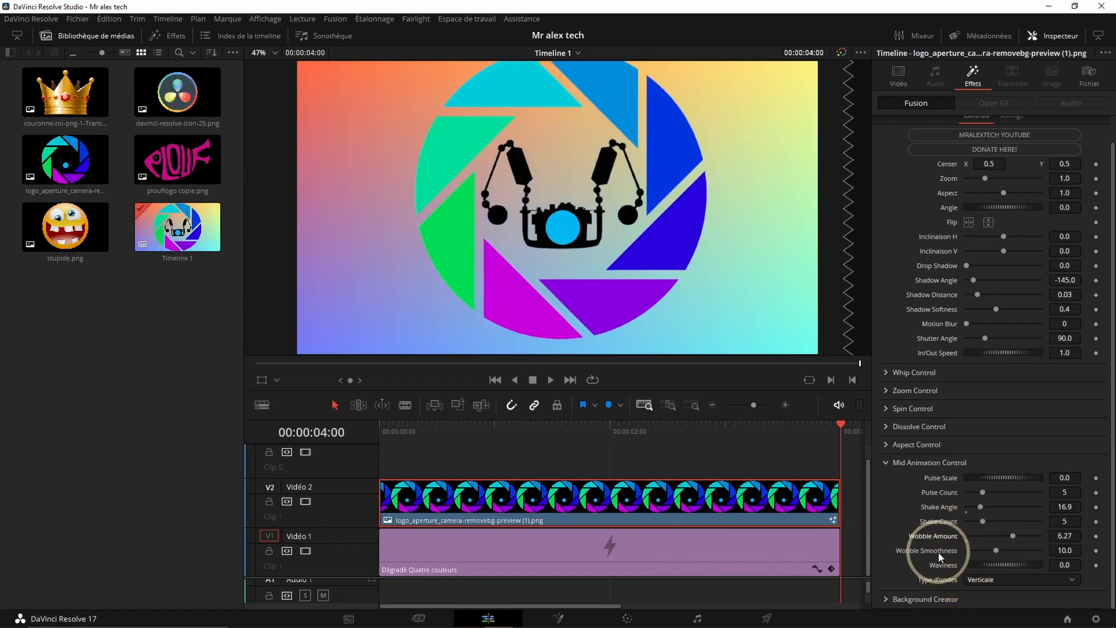
left_click_drag(996, 550, 978, 550)
left_click_drag(423, 442, 363, 439)
key("space")
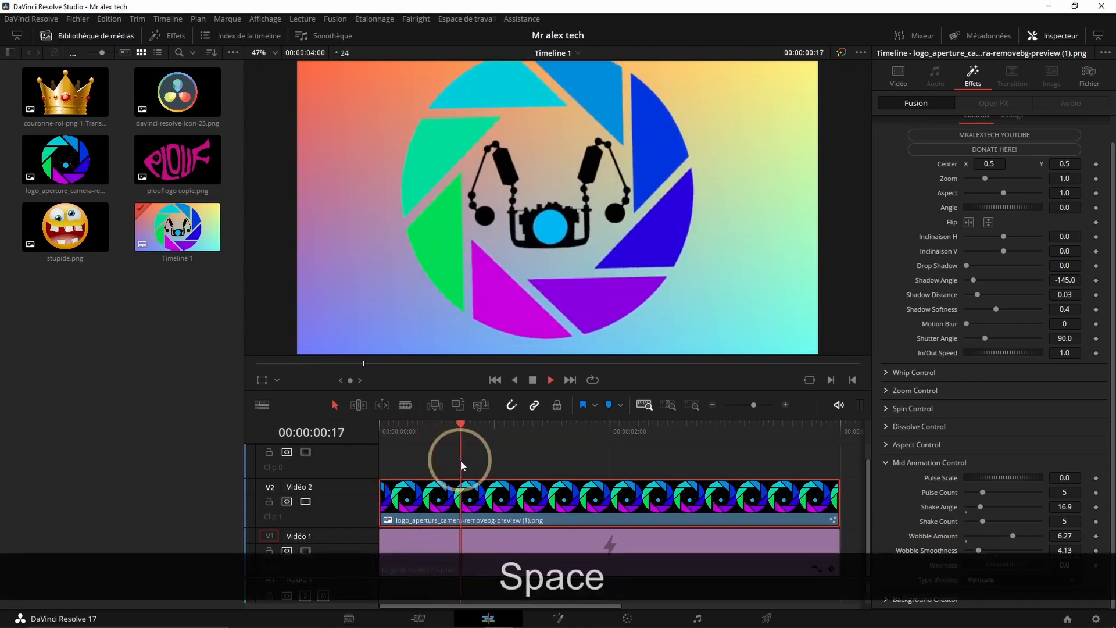
key("space")
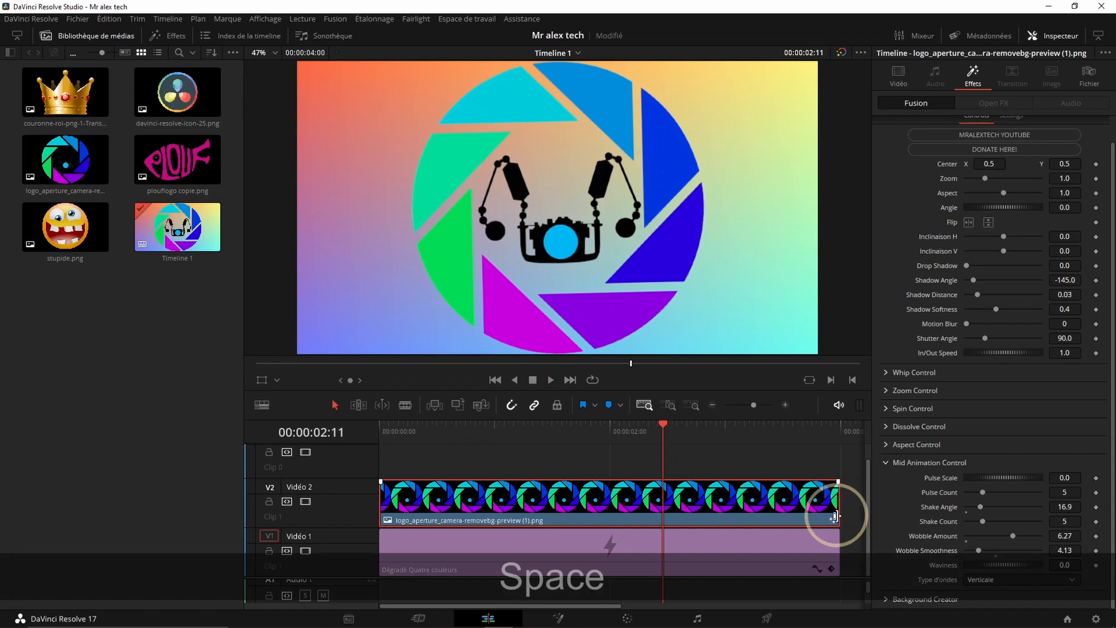
- Set Wobble Smoothness to 20.47 and preview the smoother wobble from the start
left_click_drag(966, 549, 1026, 549)
left_click_drag(433, 430, 416, 447)
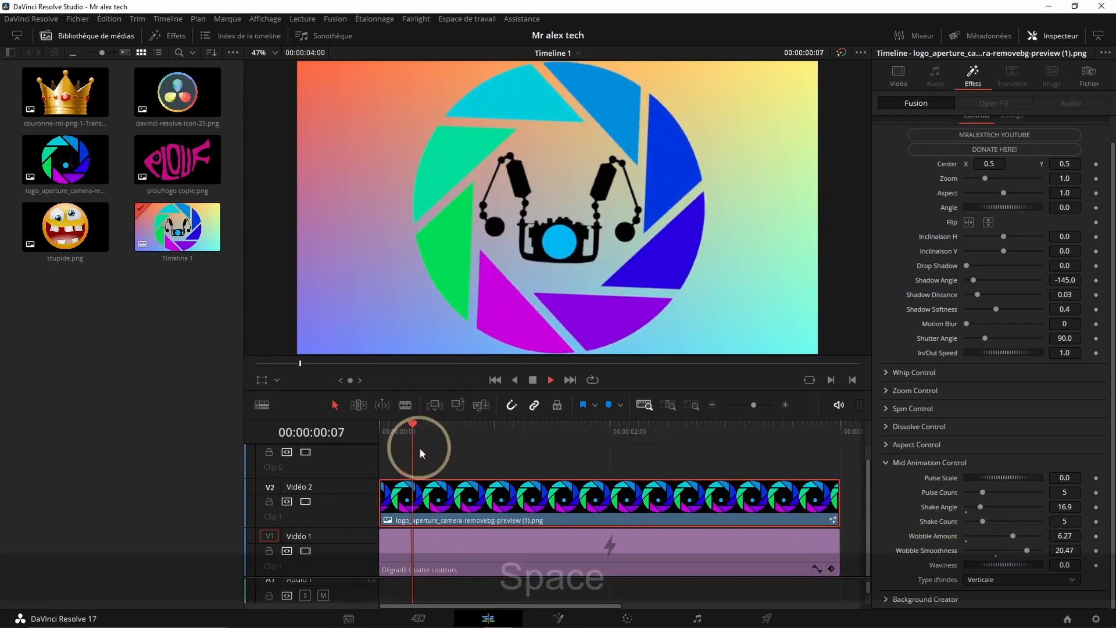
key("space")
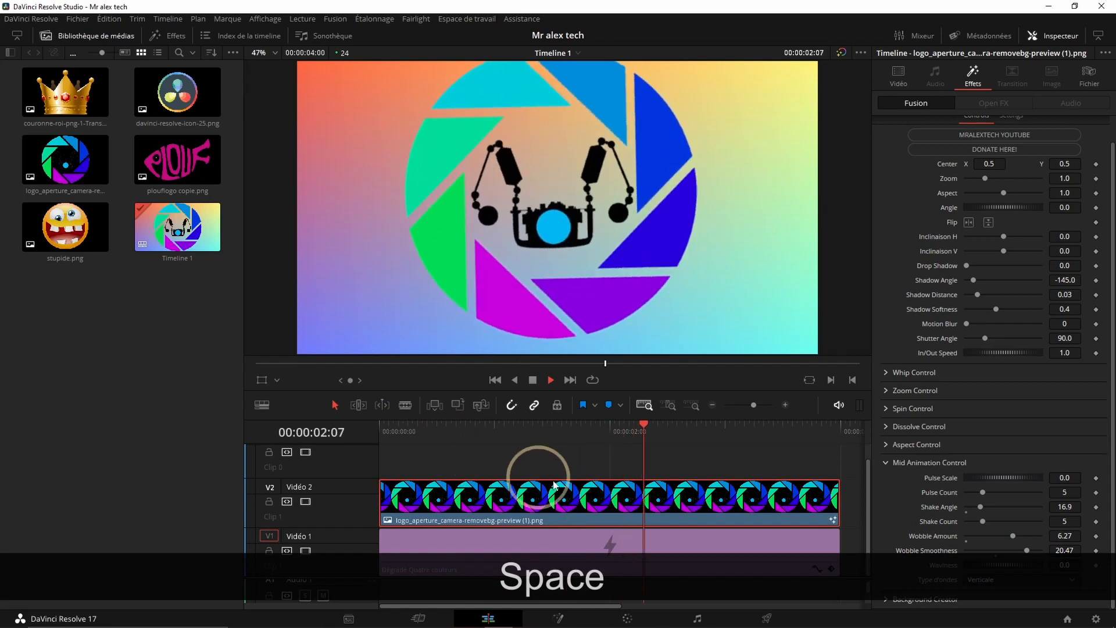
- Set Pulse Scale to 0.986, Pulse Count to 6, Shake Angle to 47.1 and Shake Count to 9, and preview the combined mid animation
left_click(1005, 491)
left_click_drag(992, 477, 1009, 476)
left_click_drag(976, 510, 1002, 519)
left_click(636, 496)
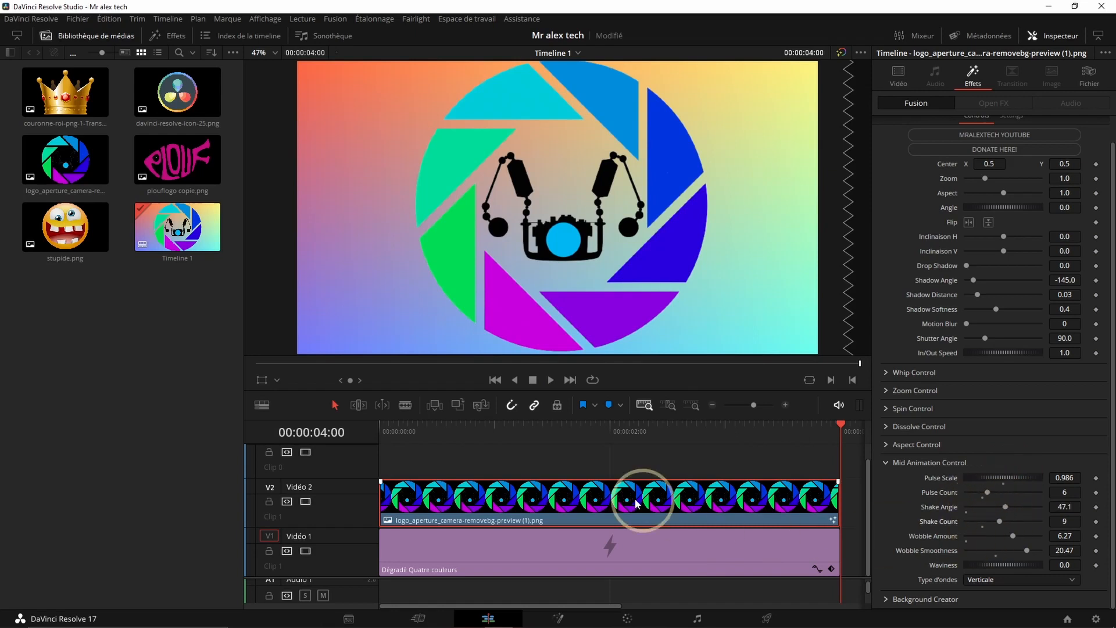
left_click_drag(441, 437, 361, 434)
key("space")
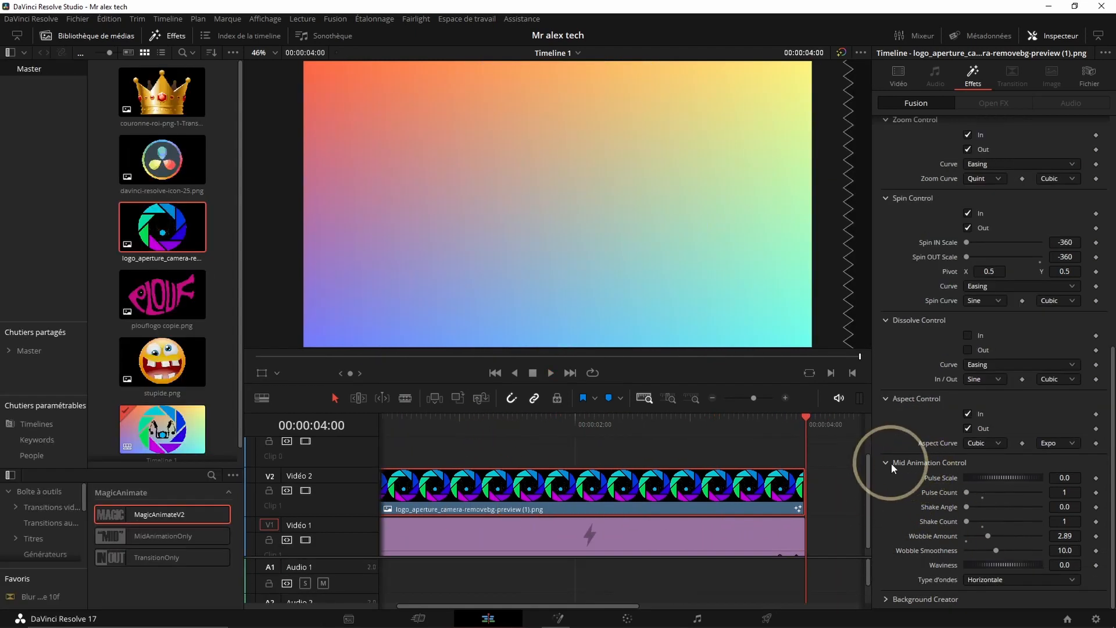
left_click(886, 462)
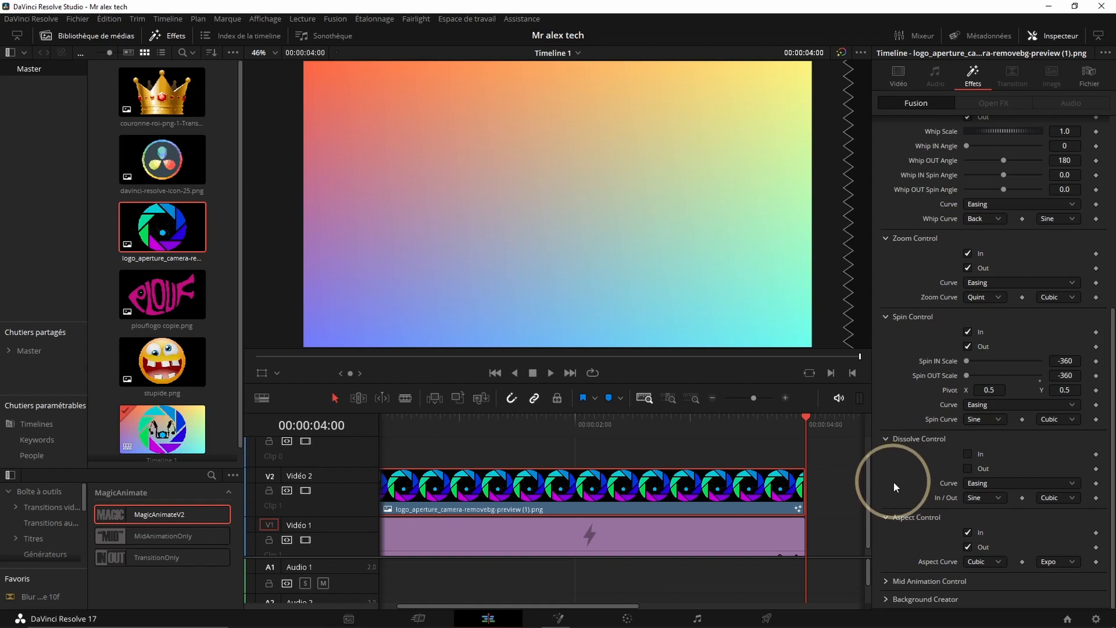
- Open the Background Creator settings and disable In and Out for both Whip Control and Zoom Control
left_click(889, 599)
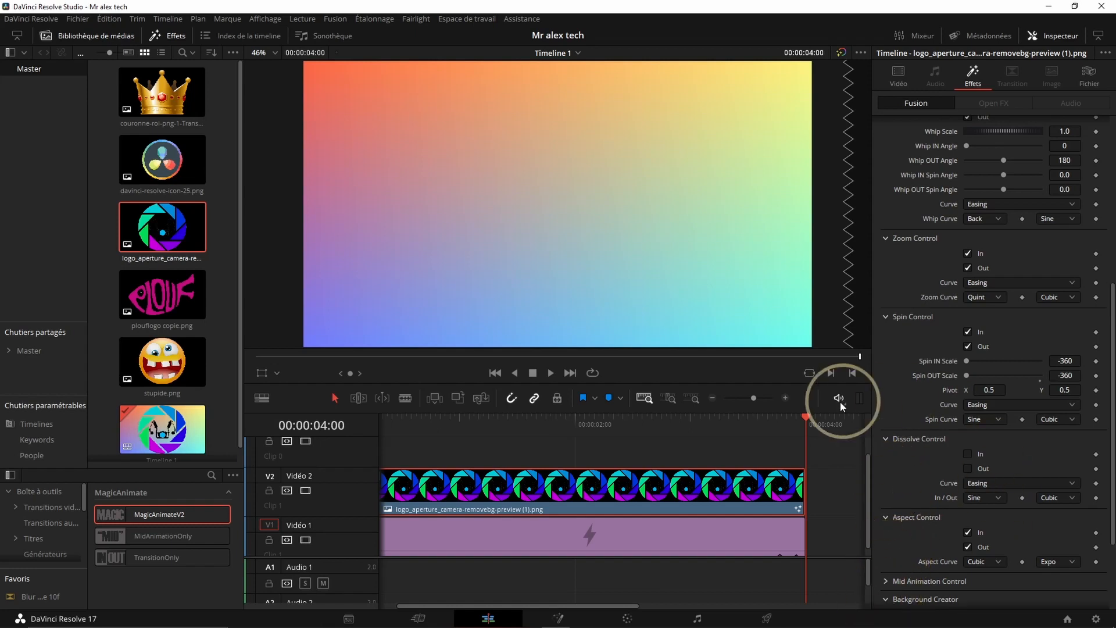
scroll(906, 523, "down", 3)
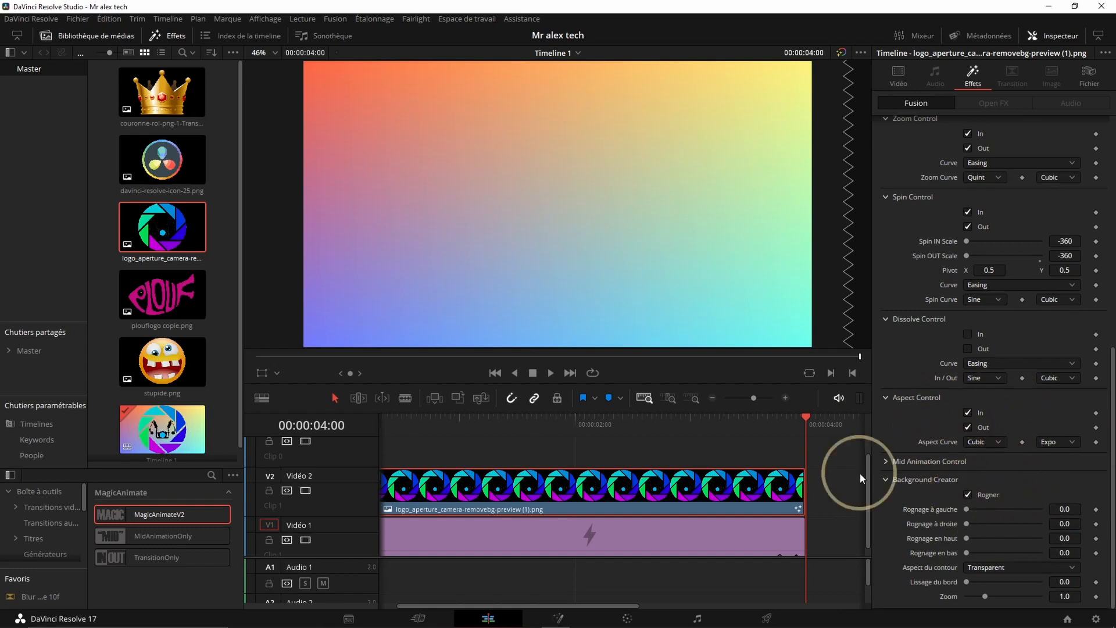
scroll(926, 363, "up", 10)
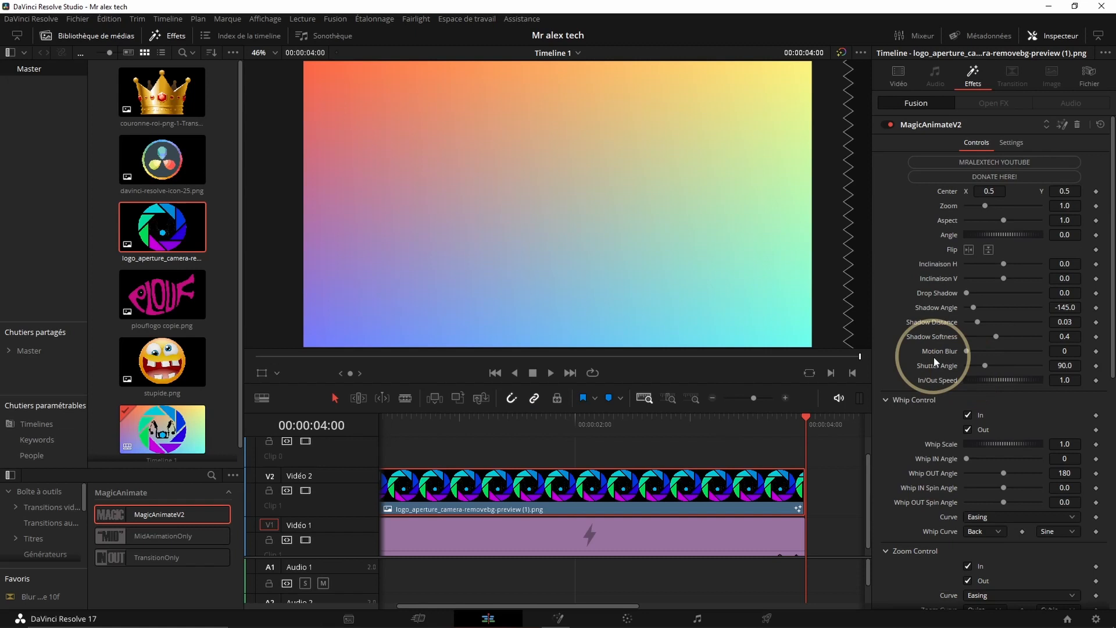
left_click(966, 415)
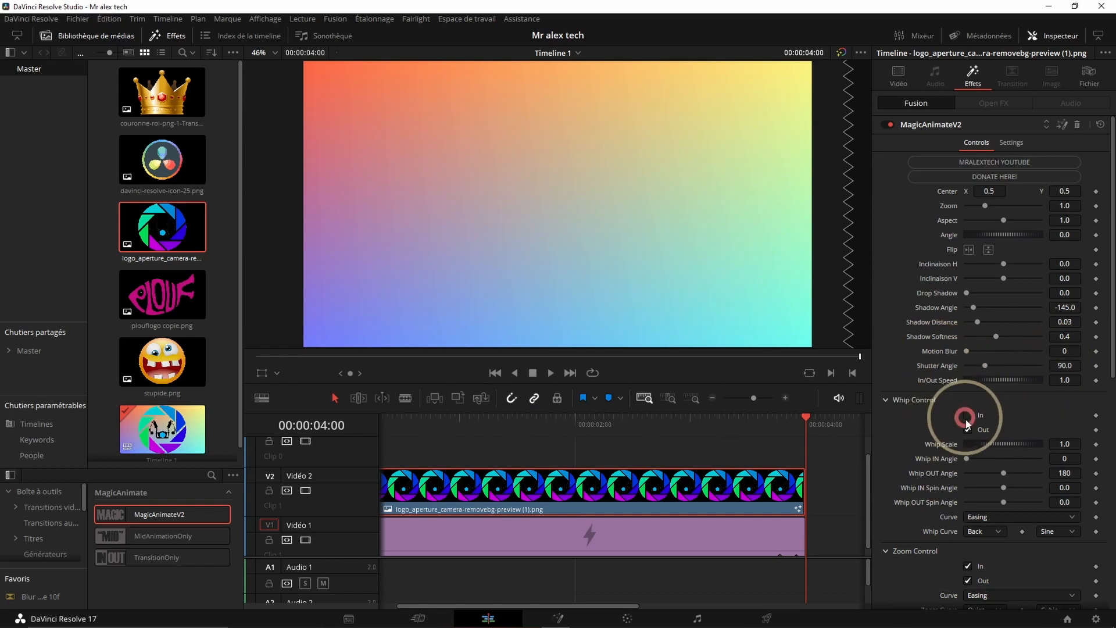
left_click(967, 431)
left_click(967, 567)
left_click(966, 581)
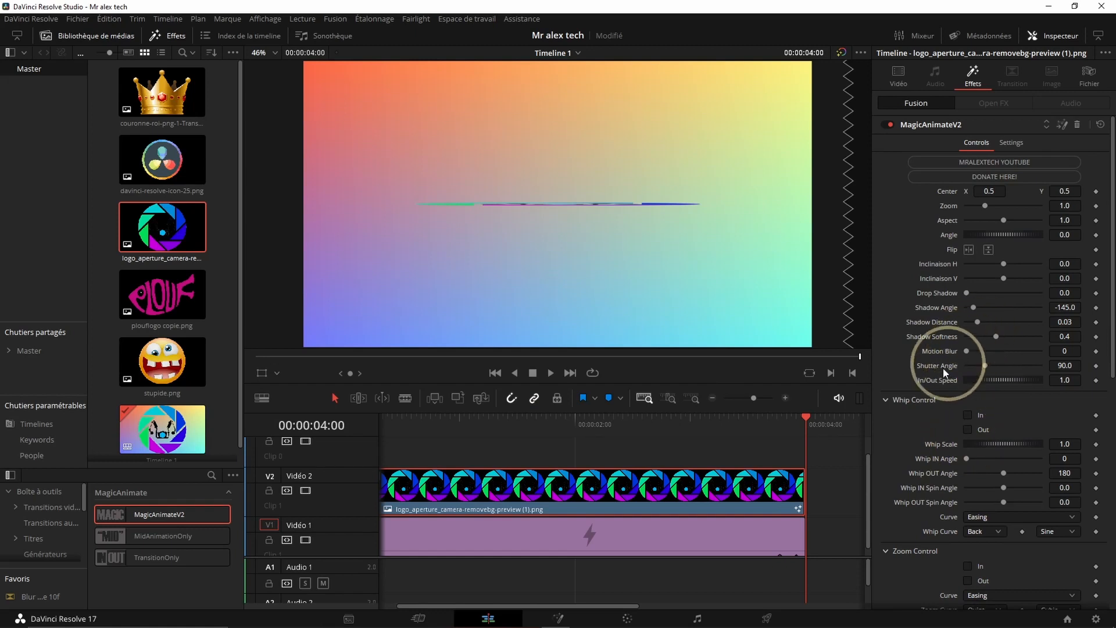
- Disable In and Out for Spin Control and Aspect Control, and collapse the Whip, Spin, Dissolve and Aspect settings
left_click(887, 398)
scroll(940, 455, "down", 1)
scroll(940, 456, "down", 1)
left_click(968, 442)
left_click(968, 457)
left_click(886, 428)
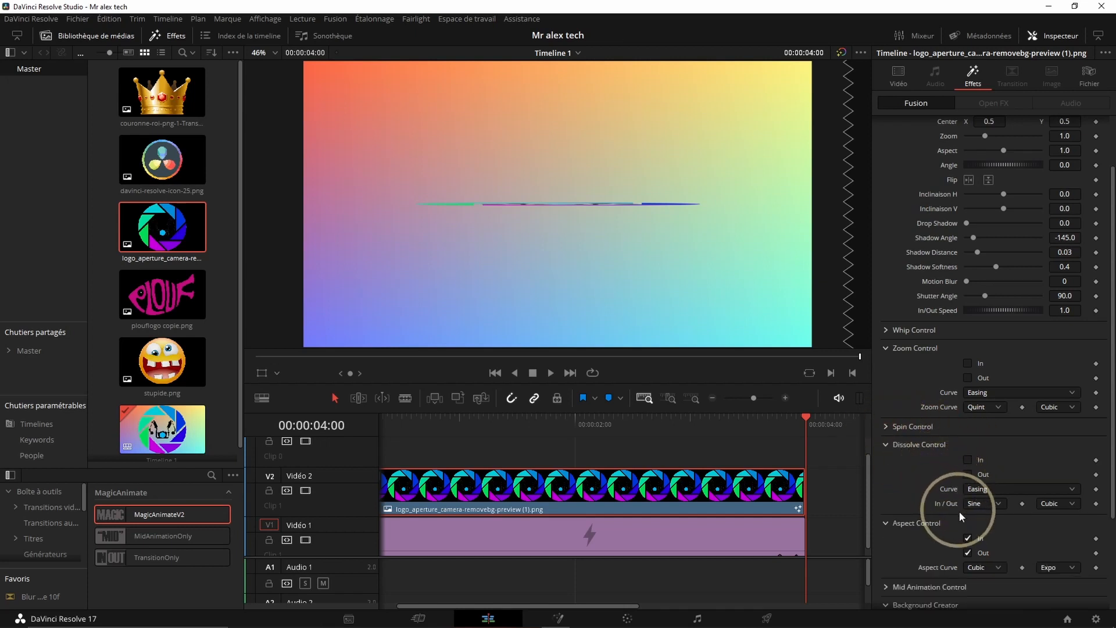
left_click(968, 538)
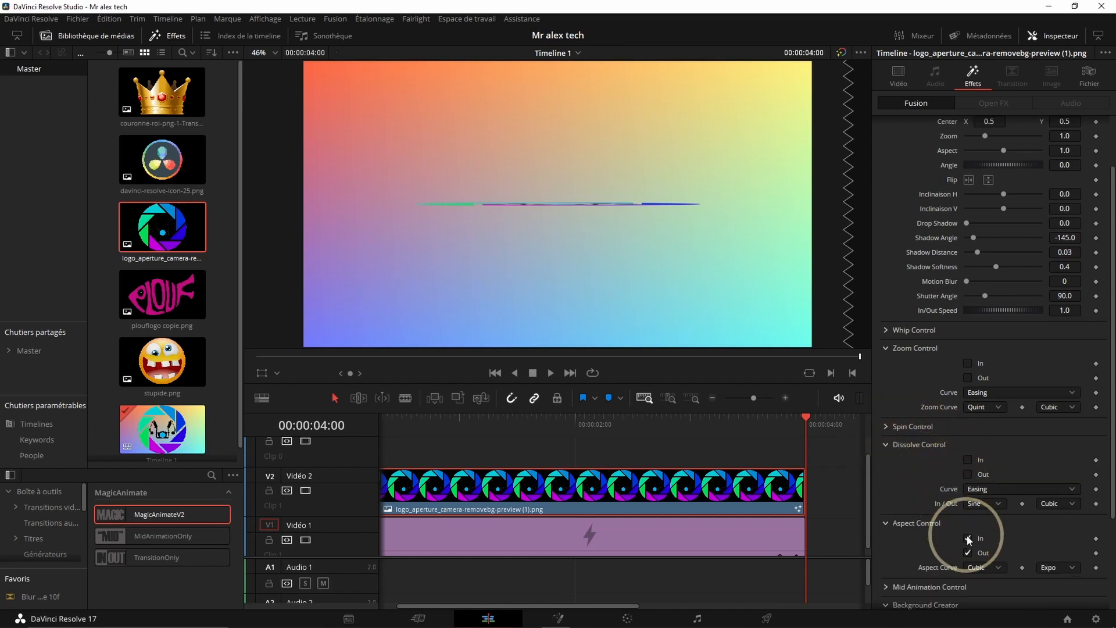
left_click(967, 552)
left_click(873, 518)
left_click(885, 445)
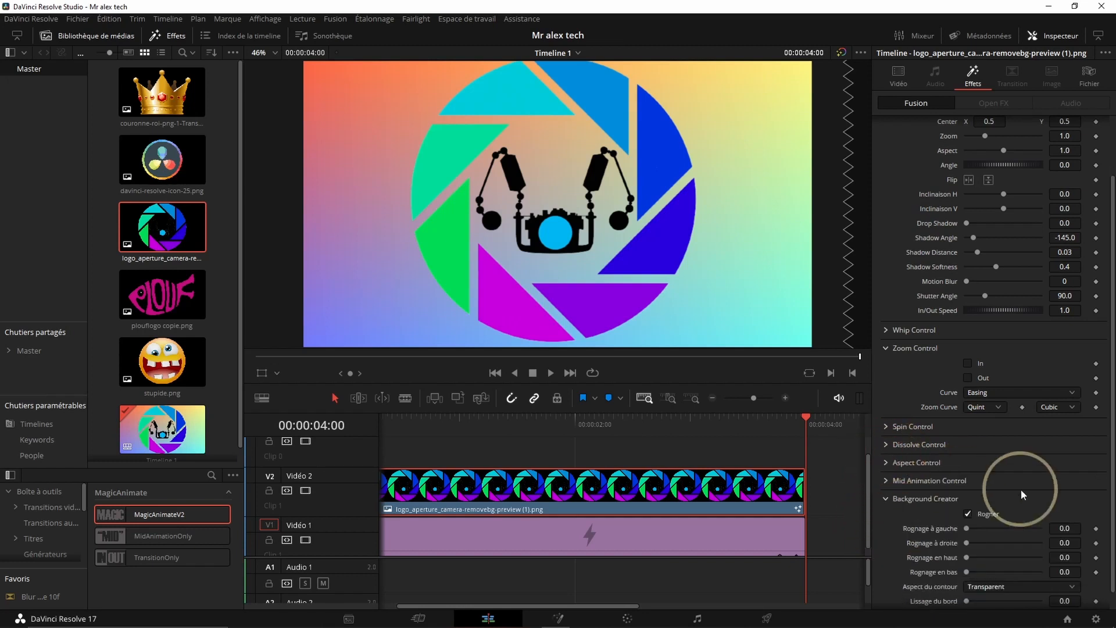
- Crop the logo in Background Creator with Rognage à gauche 0.197, Rognage à droite 0.22 and Rognage en bas 0.008
scroll(1019, 465, "down", 1)
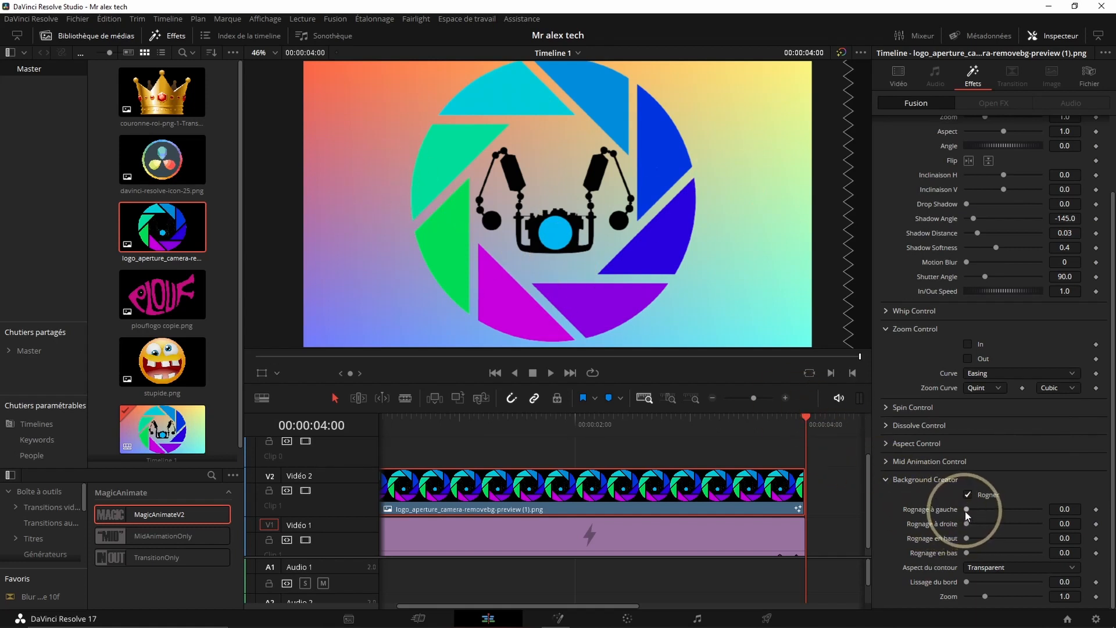
left_click_drag(965, 509, 982, 504)
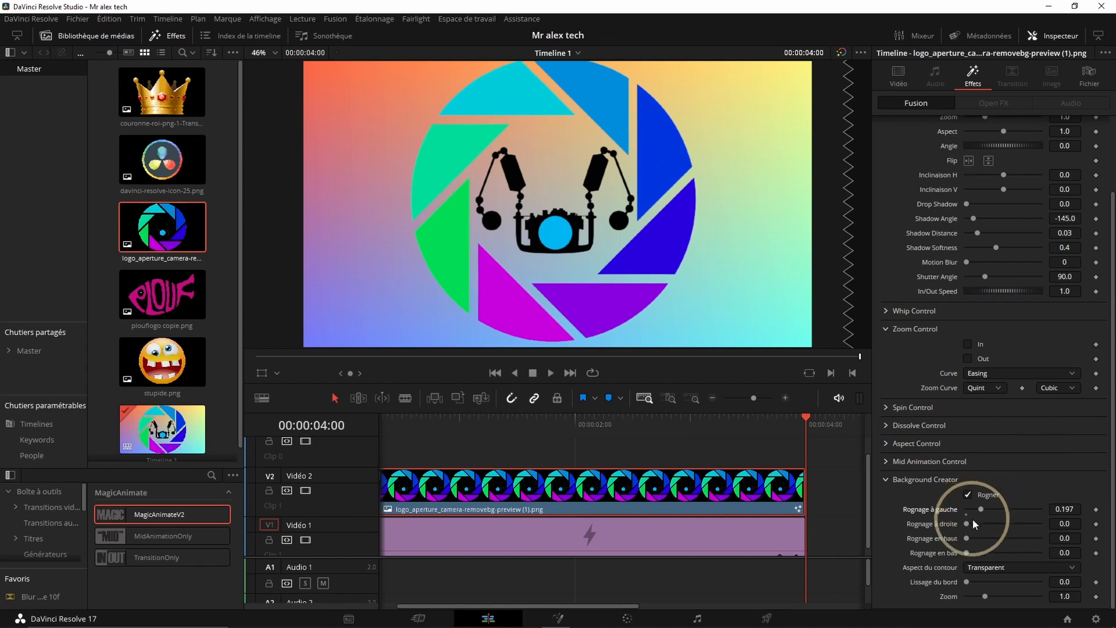
left_click_drag(967, 522, 985, 520)
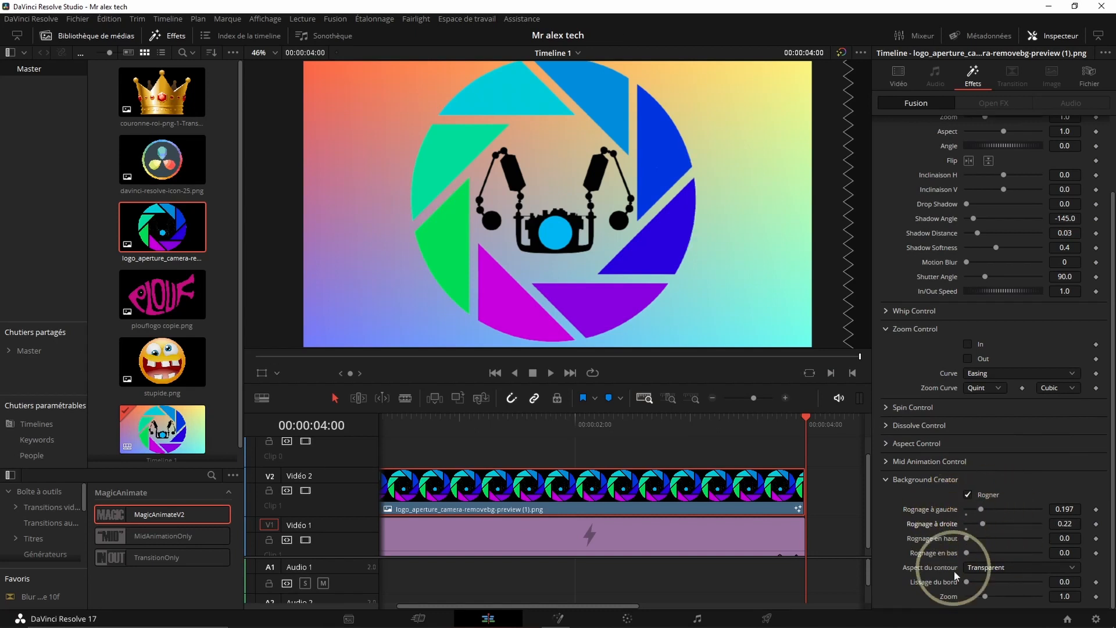
left_click_drag(963, 539, 968, 540)
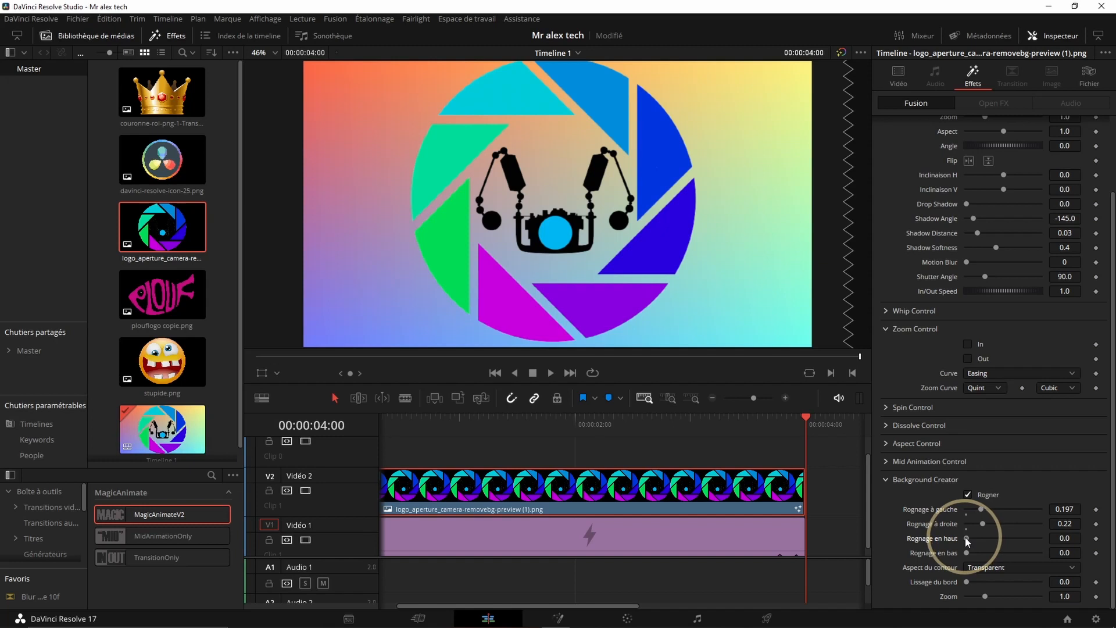
left_click(962, 557)
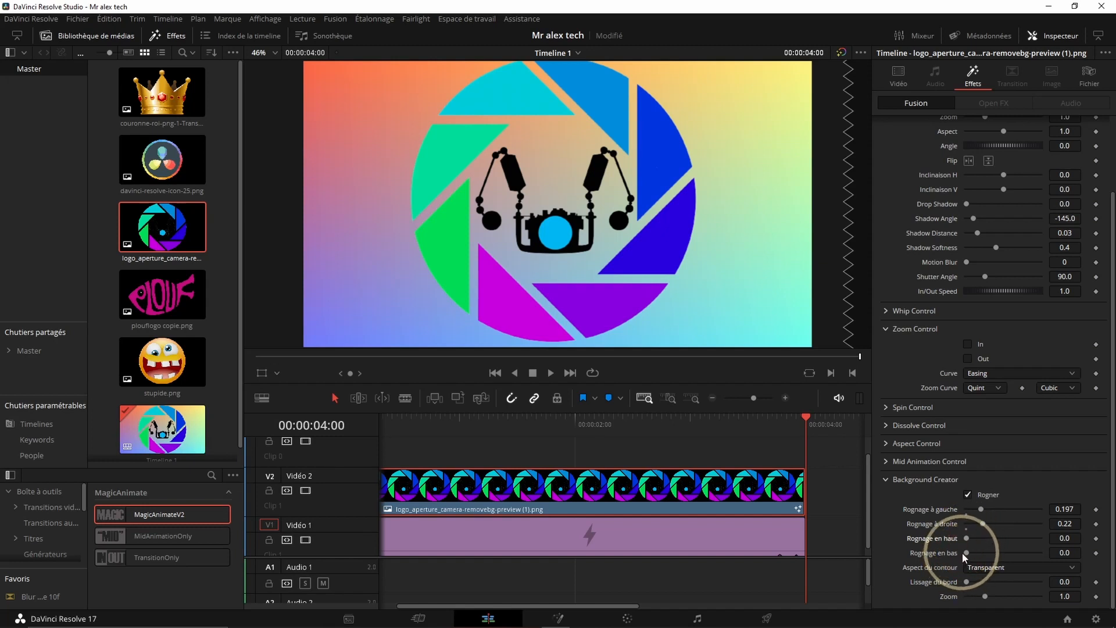
left_click_drag(965, 553, 966, 553)
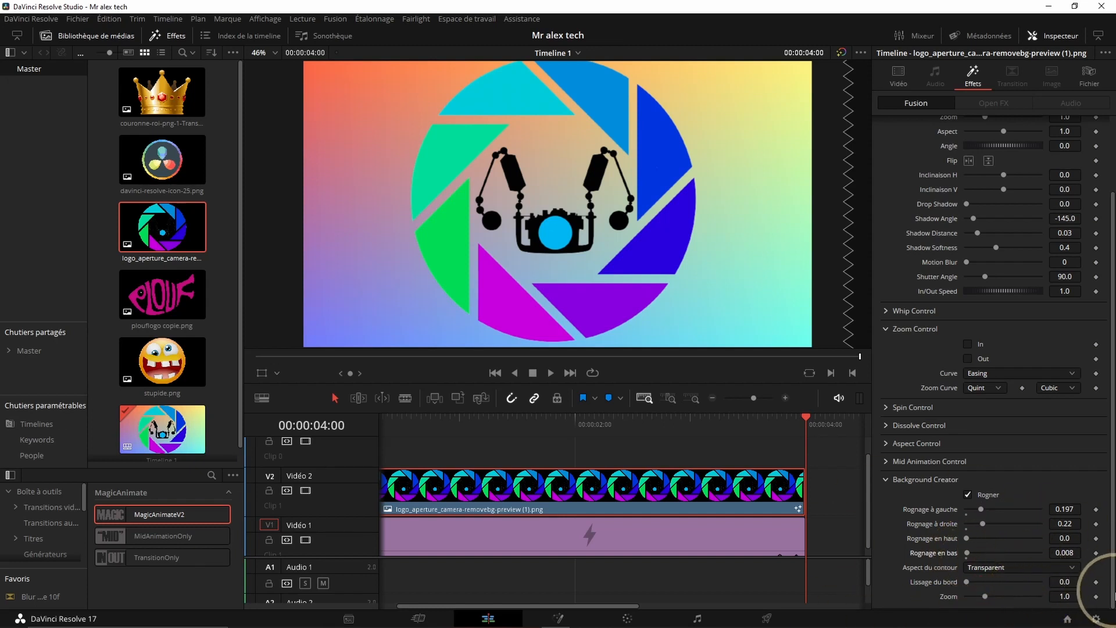
- Set Aspect du contour to Enveloppement and the Background Creator Zoom to 0.158, and preview the tiled logo background from the start
left_click(1066, 563)
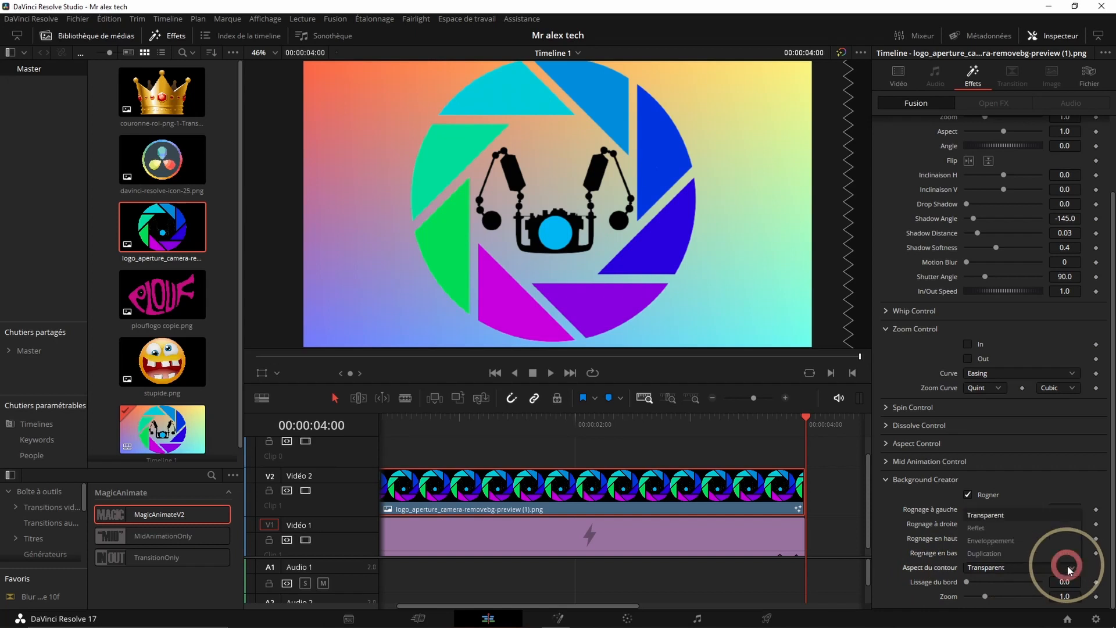
left_click(991, 540)
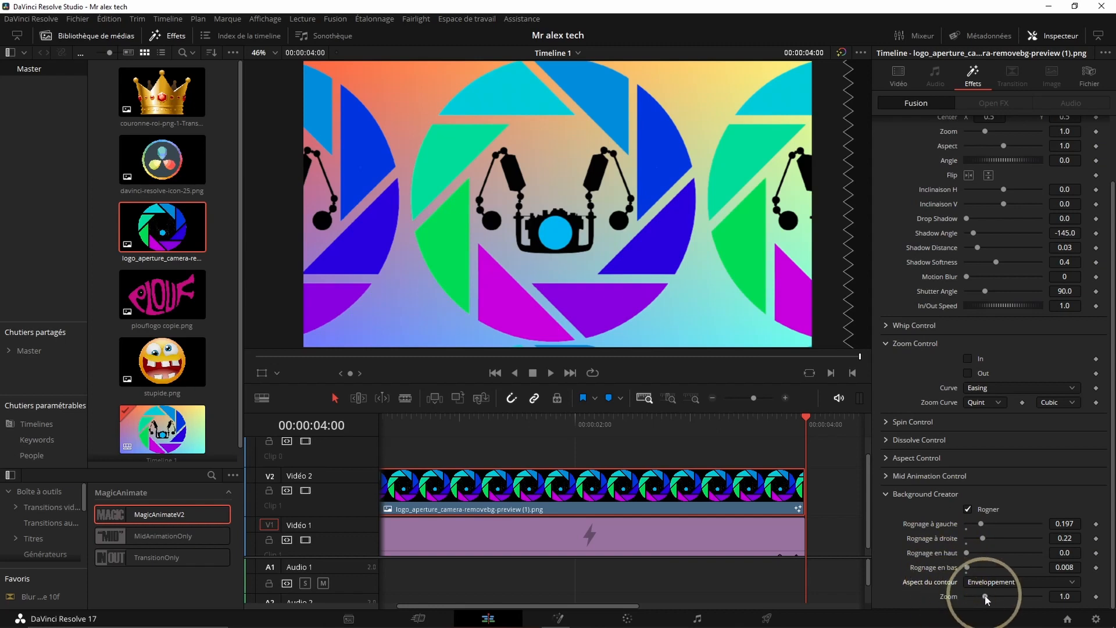
left_click_drag(984, 596, 969, 598)
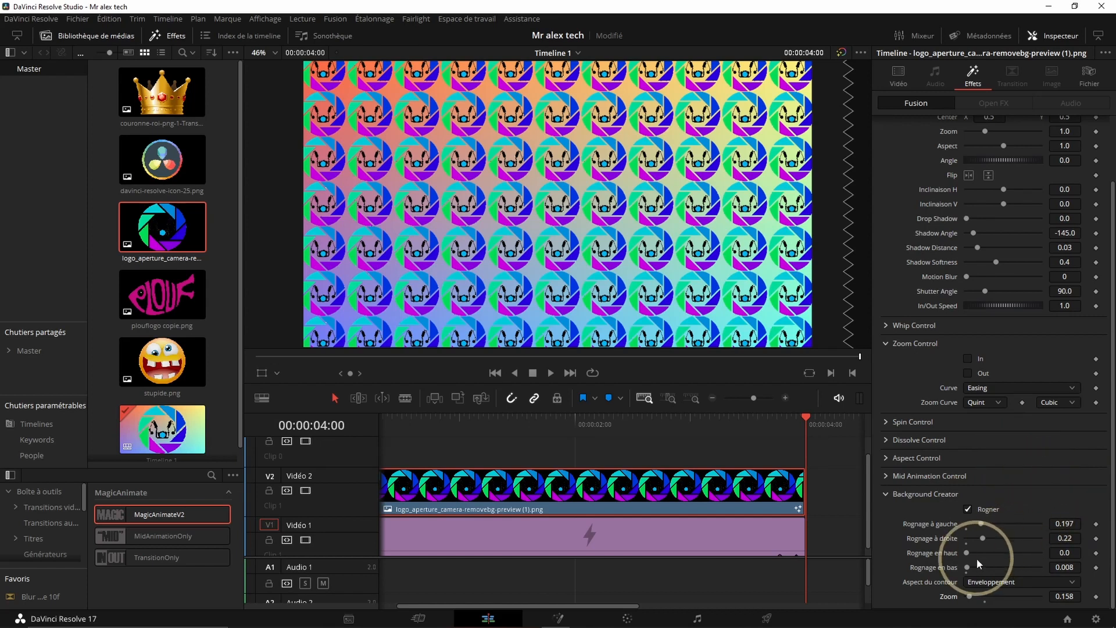
key("Up")
key("space")
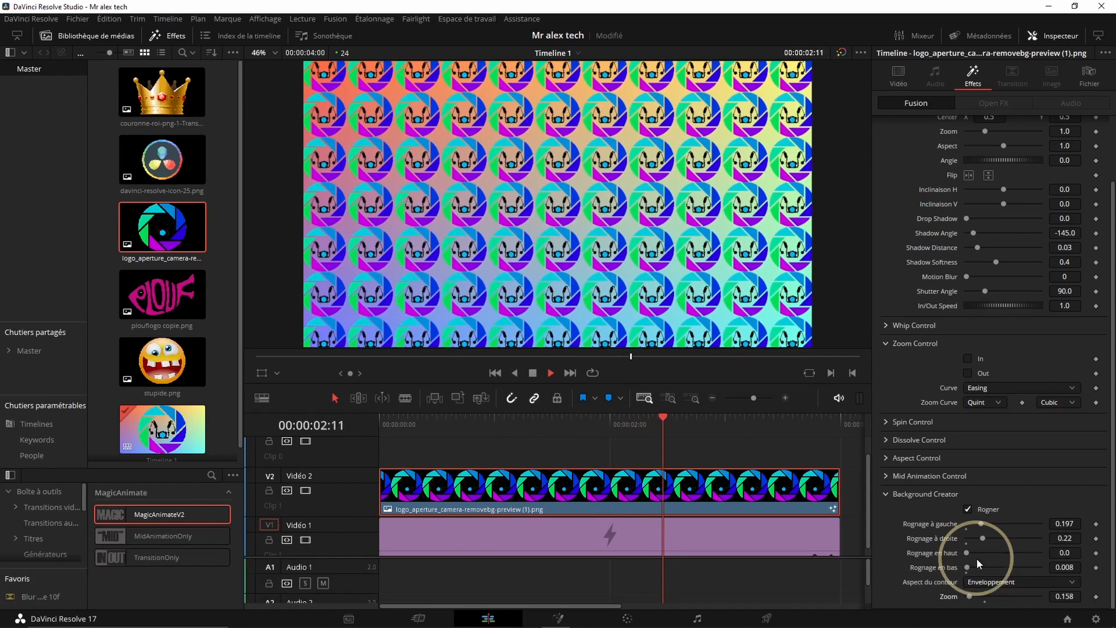
key("space")
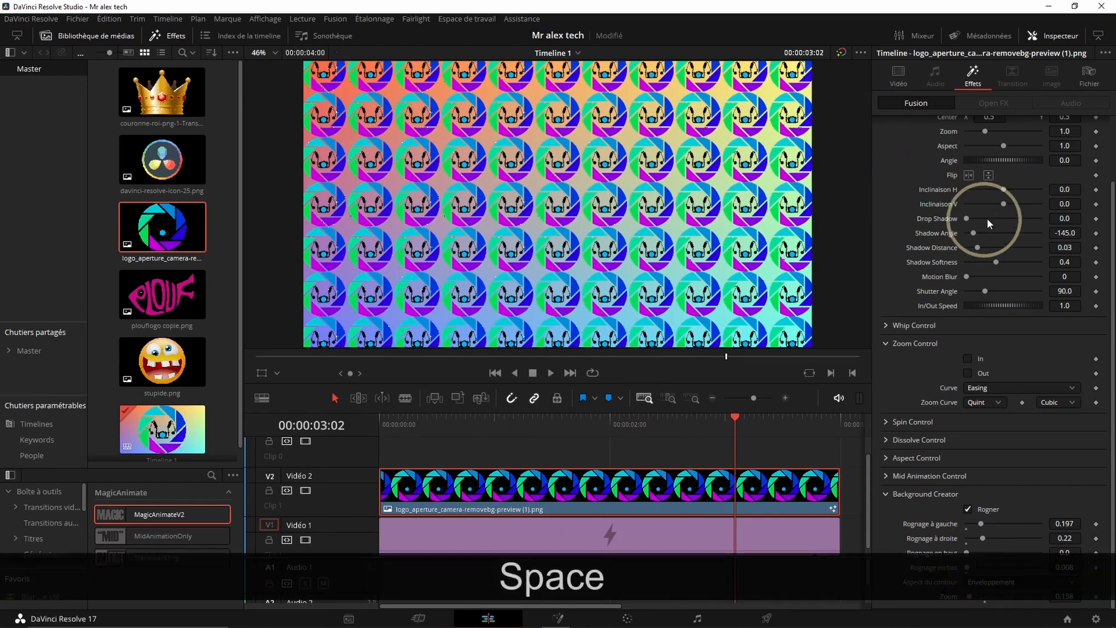
- Set the main Zoom to 0.883 and Inclinaison H to 0.07, and play the tilted pattern
scroll(978, 222, "up", 2)
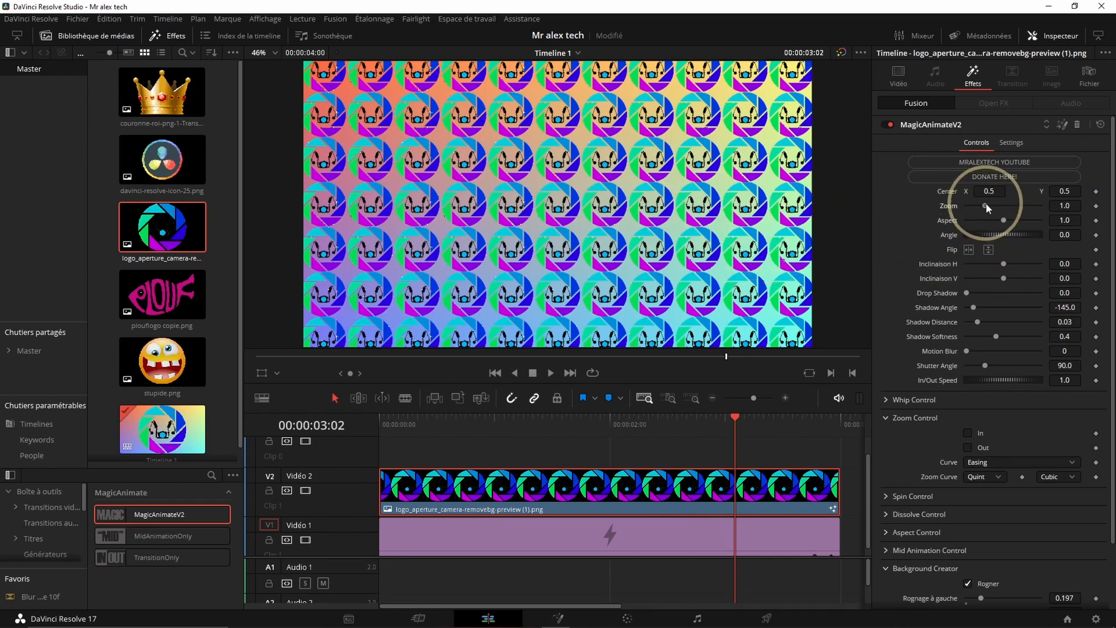
left_click_drag(985, 204, 983, 203)
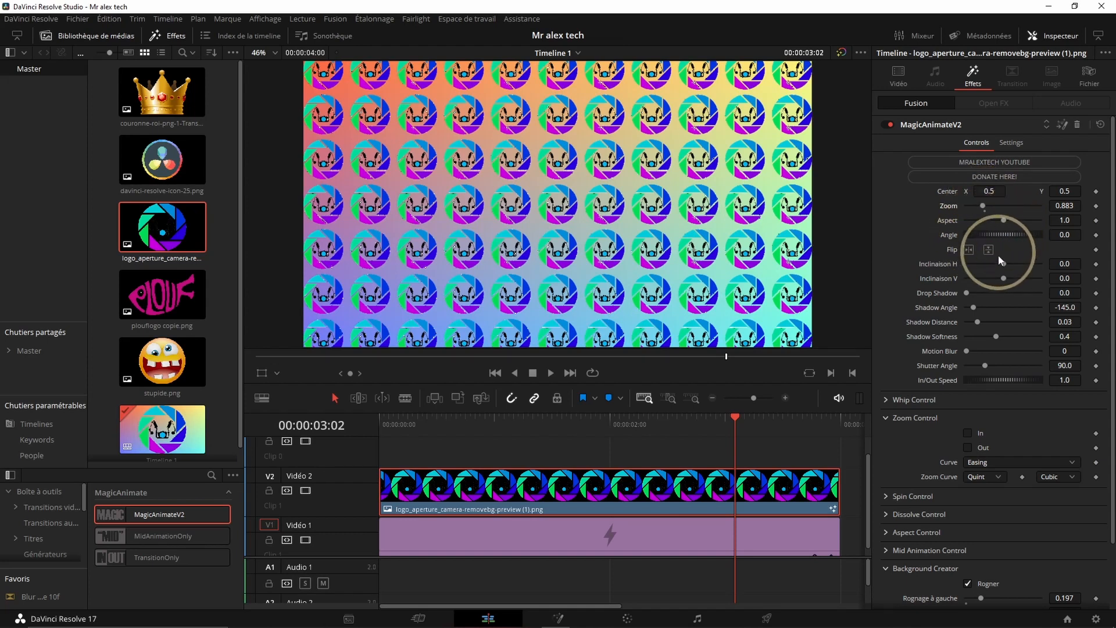
left_click_drag(1003, 263, 1006, 262)
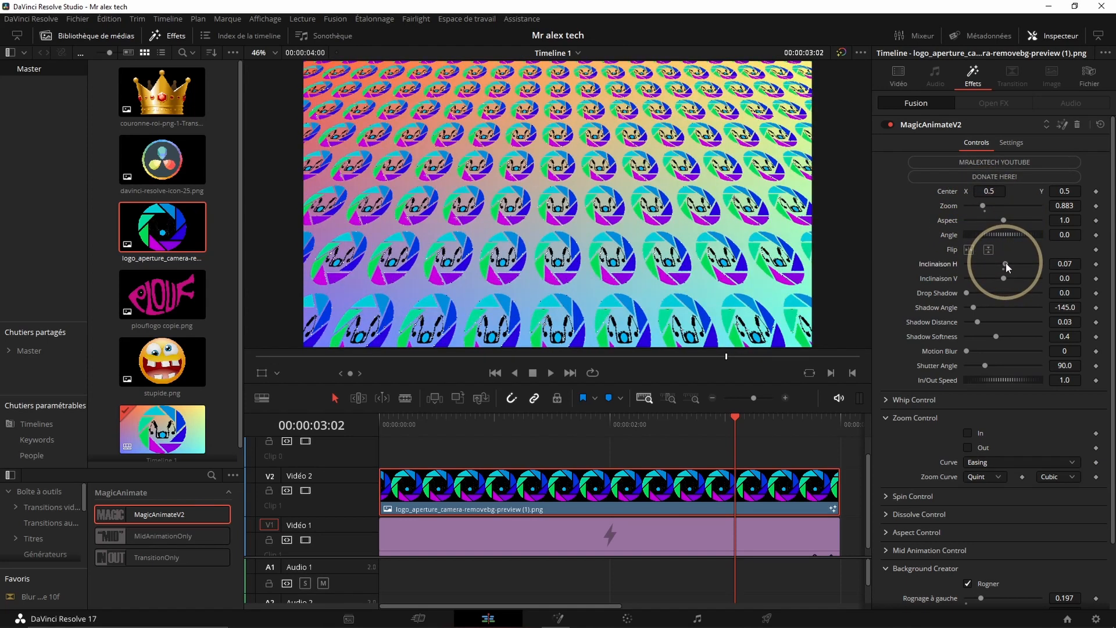
key("space")
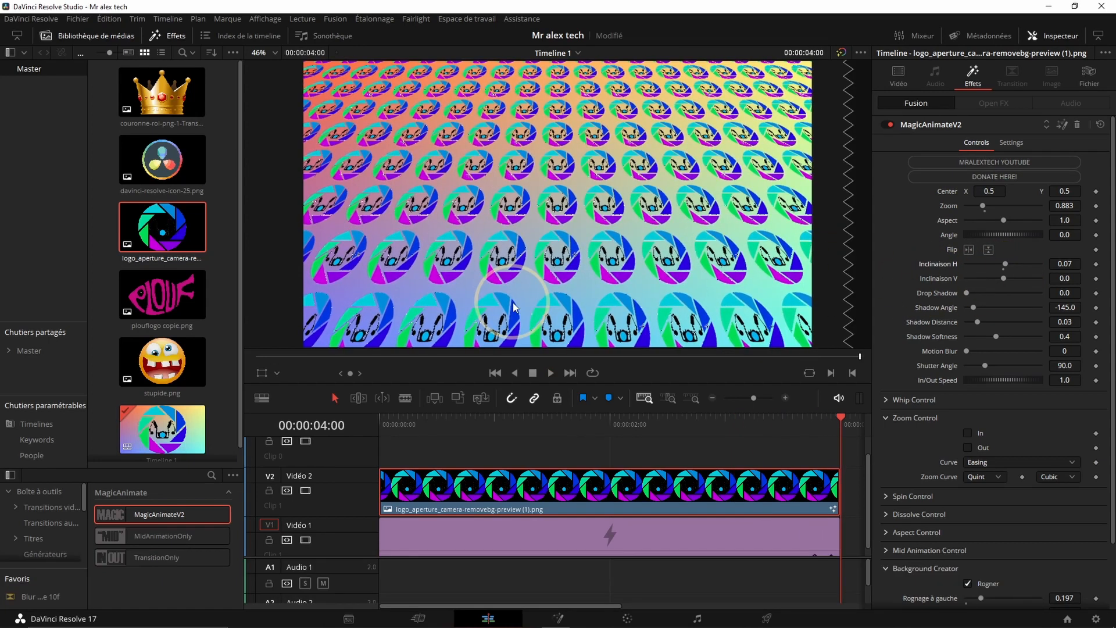
- Place stupide.png on the Vidéo 3 track above the logo, starting at 00:00:00:00
scroll(977, 515, "down", 3)
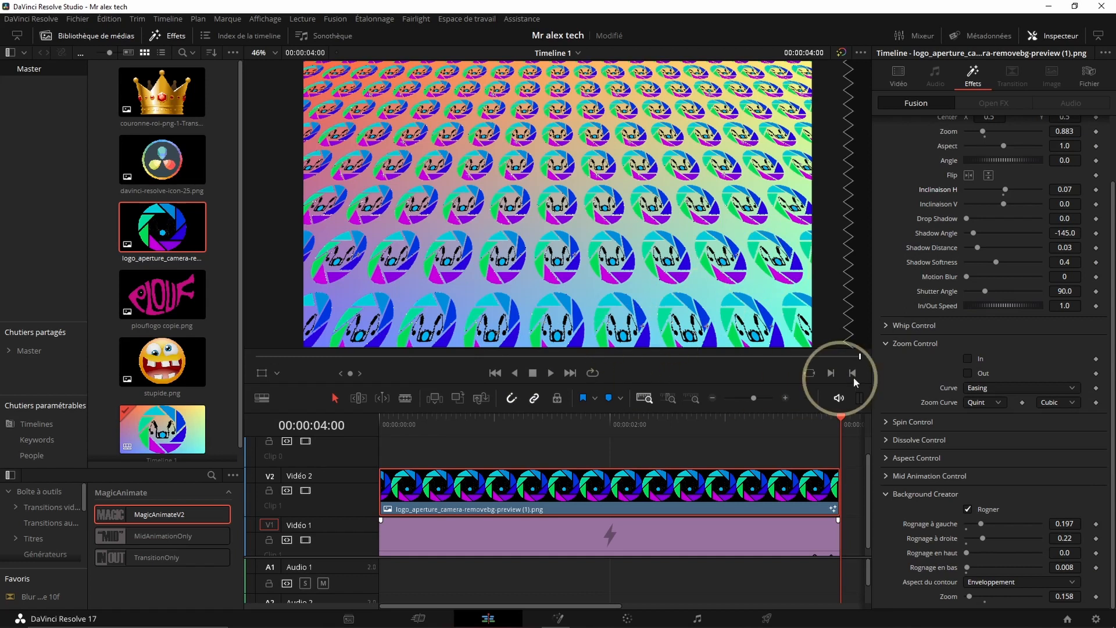
scroll(949, 361, "up", 3)
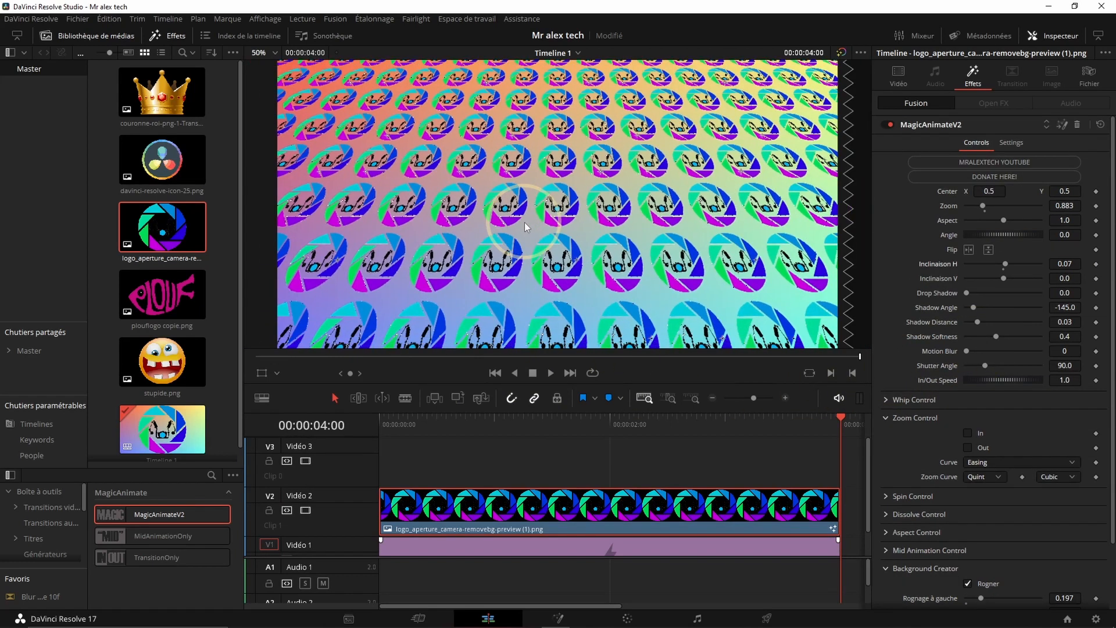
scroll(552, 251, "down", 1)
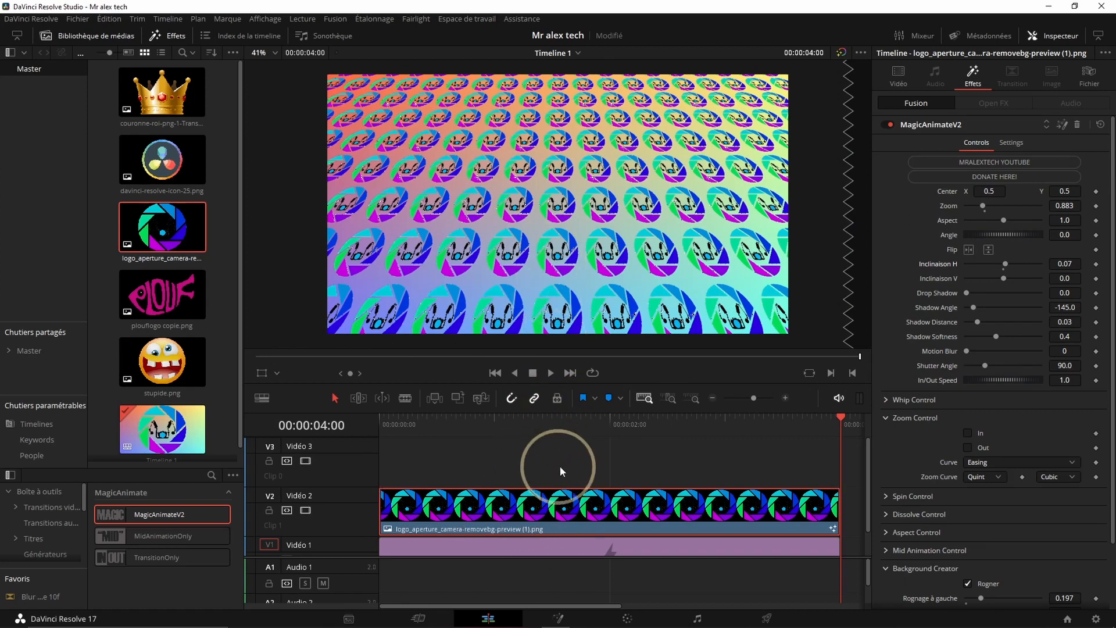
left_click_drag(502, 425, 382, 423)
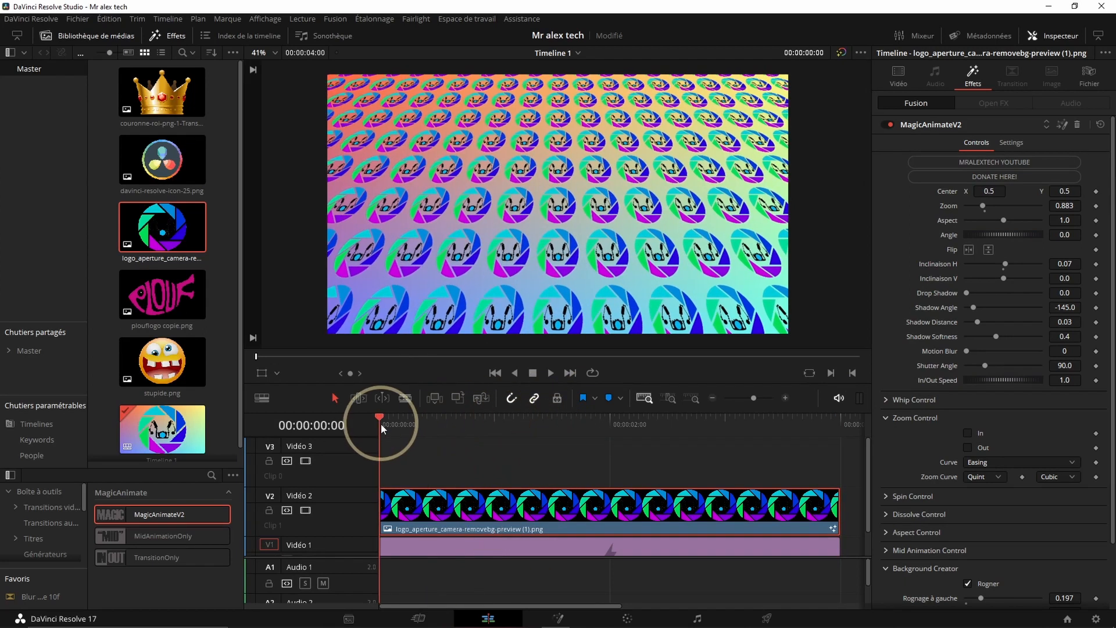
left_click(173, 369)
left_click_drag(172, 370, 378, 457)
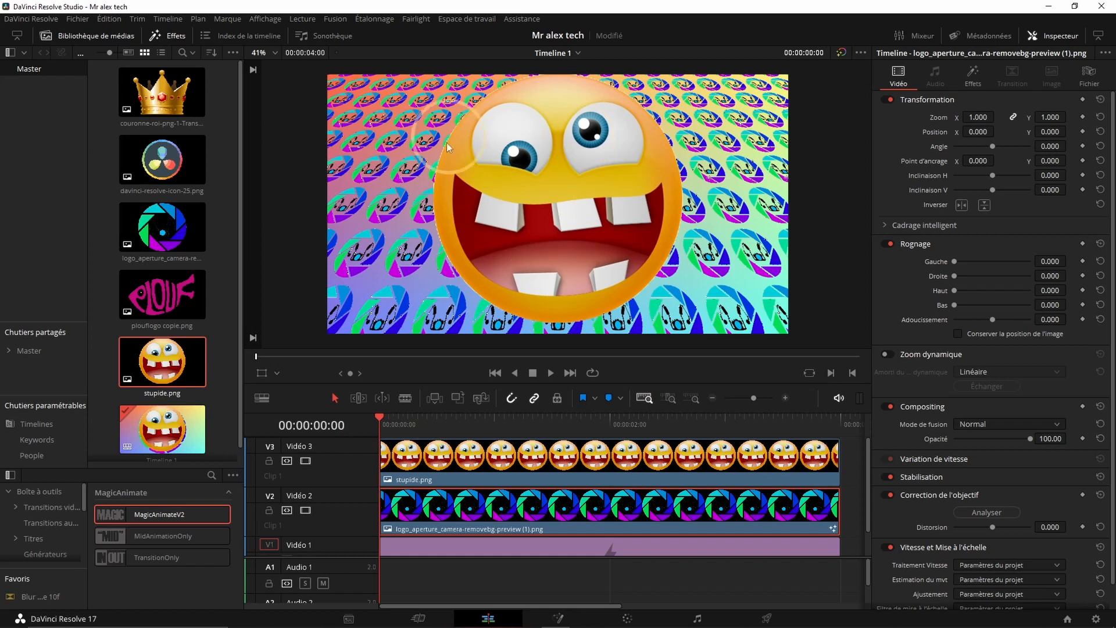
- Apply the MagicAnimateV2 effect to the stupide.png clip and show its effect controls
left_click(448, 456)
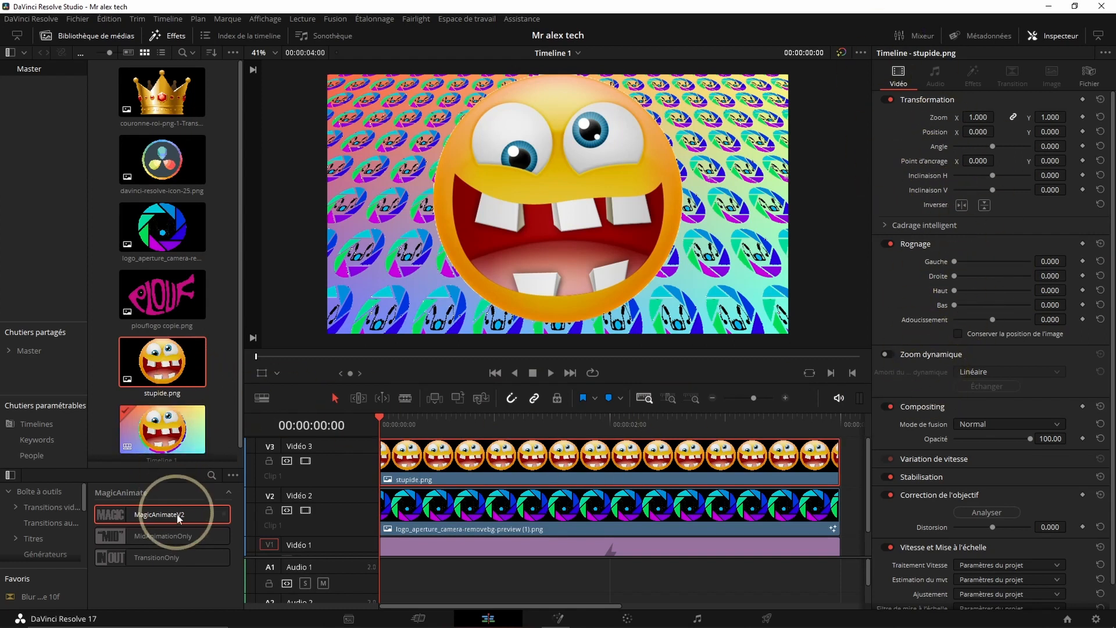
left_click_drag(168, 519, 618, 450)
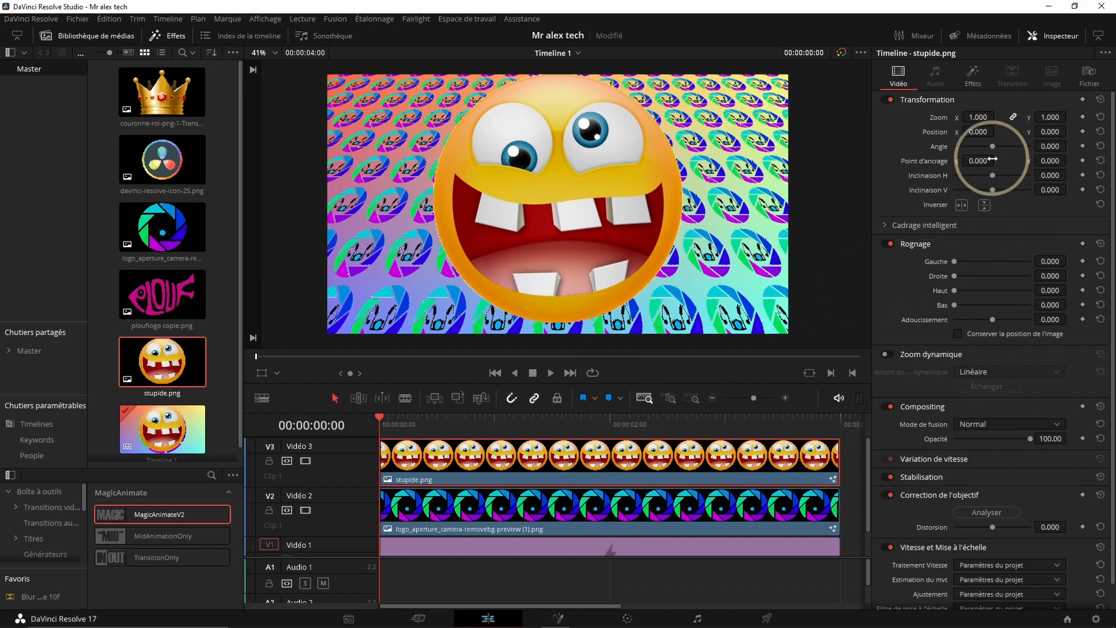
left_click(972, 77)
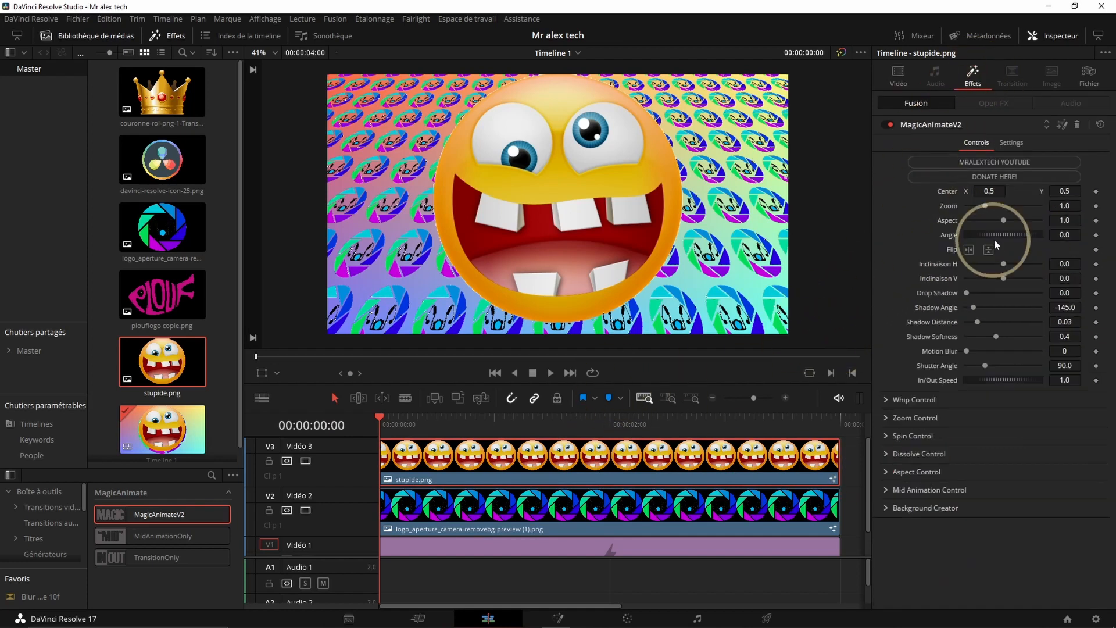
- Enable In and Out for both Whip Control and Zoom Control on stupide.png
left_click(887, 400)
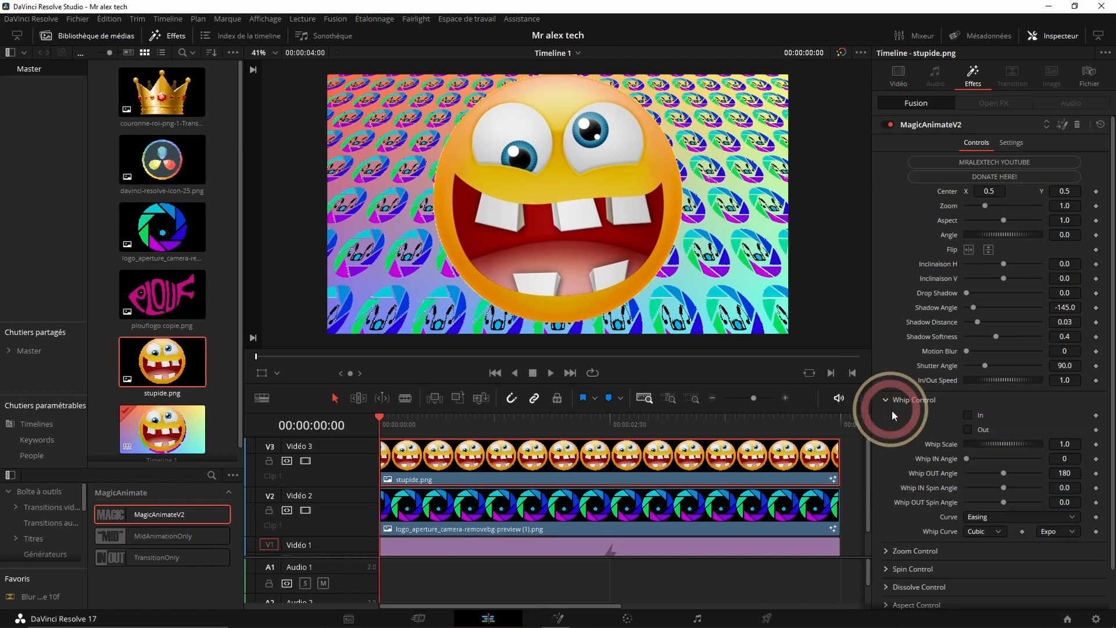
left_click(967, 415)
left_click(967, 430)
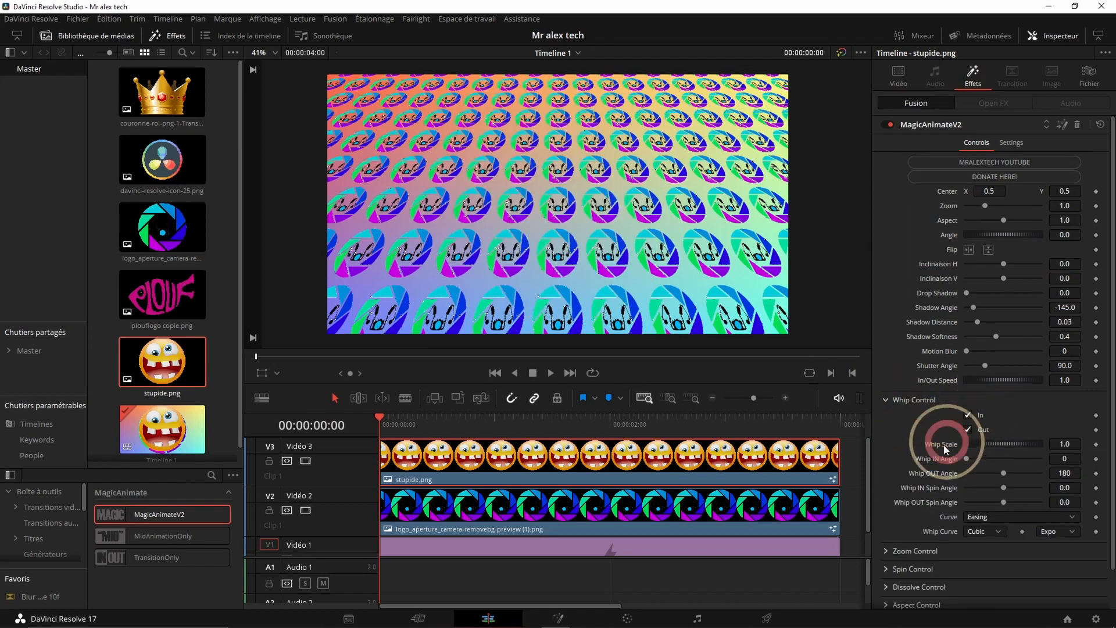
scroll(887, 530, "down", 1)
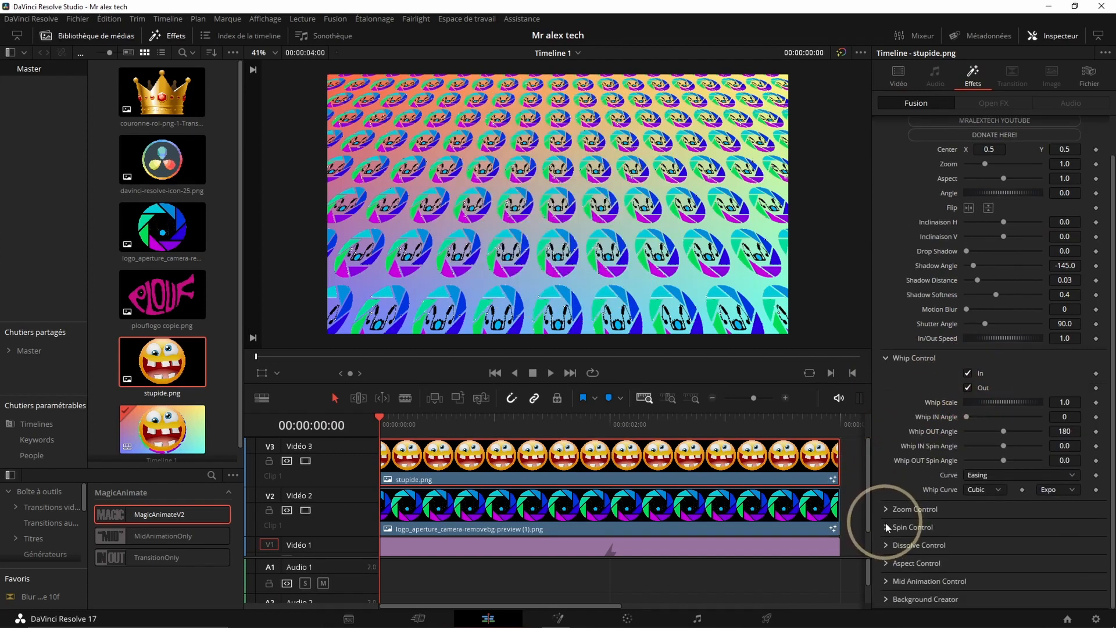
left_click(890, 514)
left_click(967, 521)
left_click(967, 538)
- Enable In and Out for Spin Control on stupide.png
scroll(930, 511, "down", 2)
left_click(885, 526)
left_click(968, 542)
left_click(969, 556)
scroll(927, 488, "down", 3)
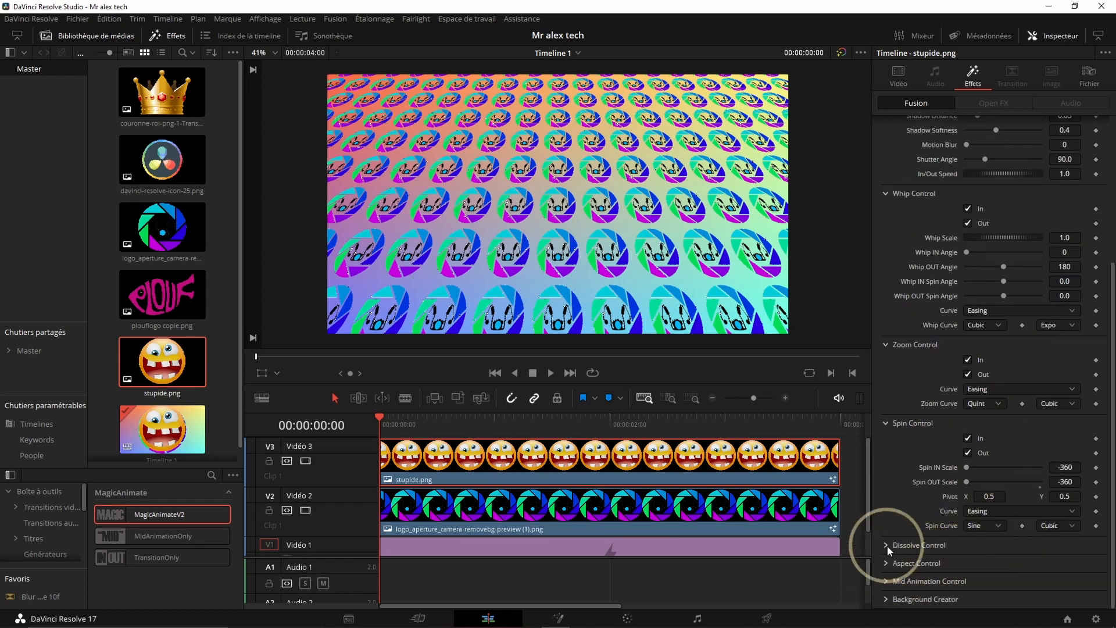
- Enable In and Out for Dissolve Control on stupide.png and expand its Mid Animation Control settings
left_click(886, 545)
left_click(968, 559)
left_click(968, 572)
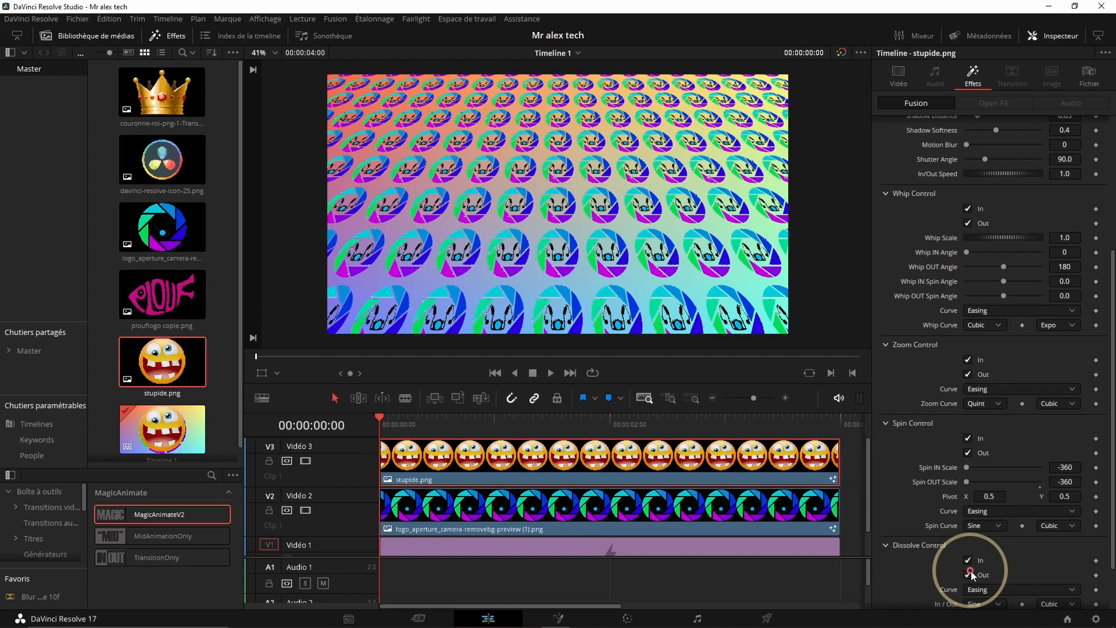
scroll(953, 540, "down", 2)
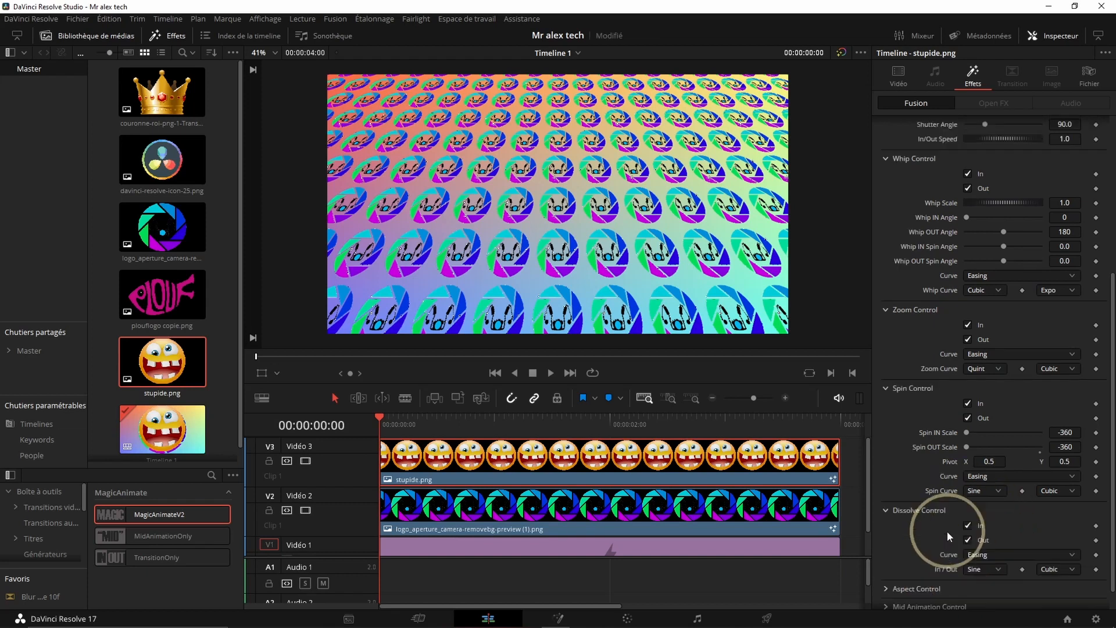
left_click(884, 582)
scroll(949, 532, "down", 4)
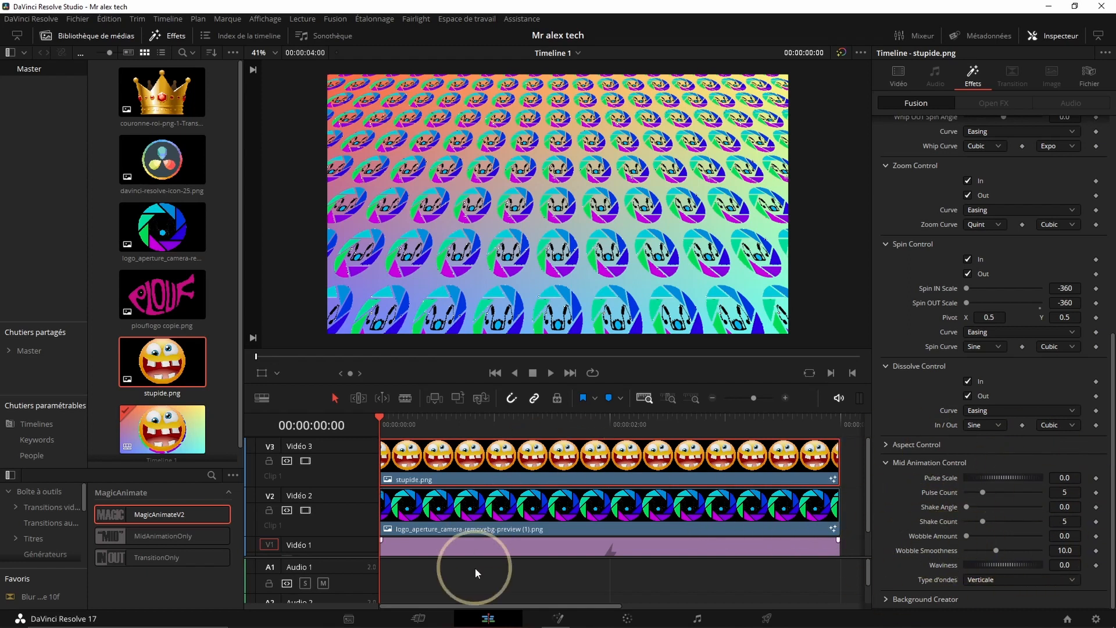
- Select the stupide.png clip and preview its animation over the tiled logo background twice from the timeline start
left_click(444, 452)
key("space")
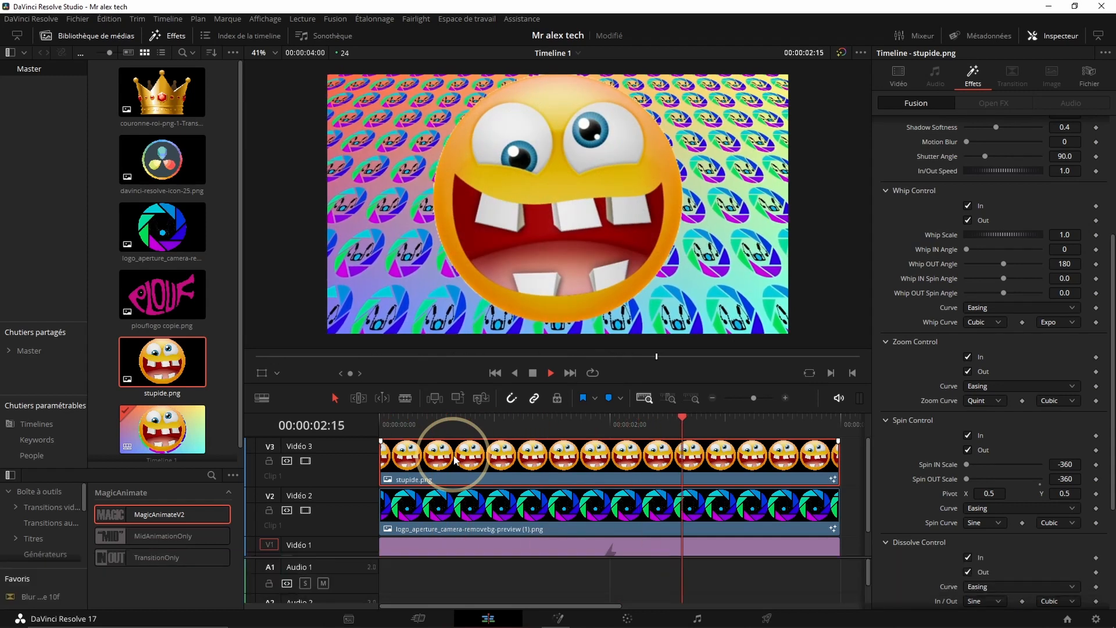
key("Up")
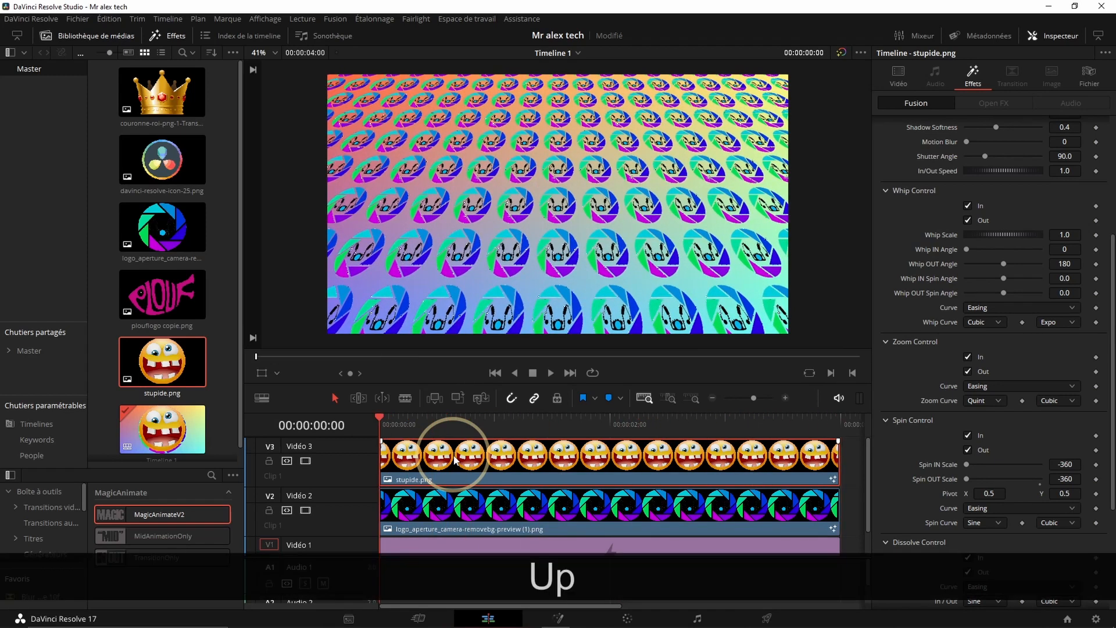
key("space")
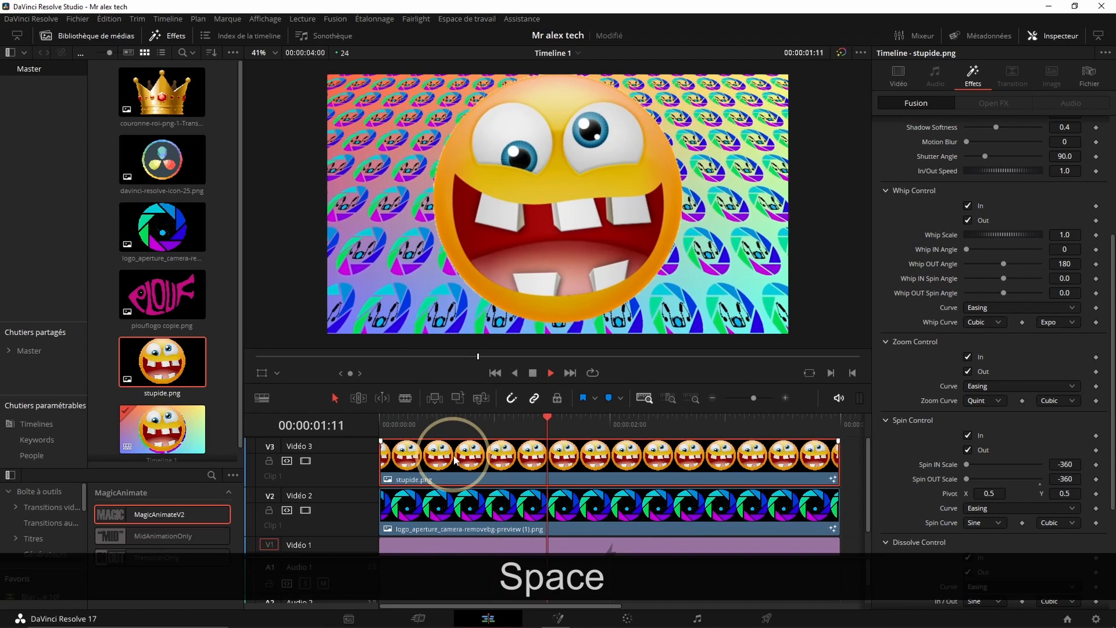